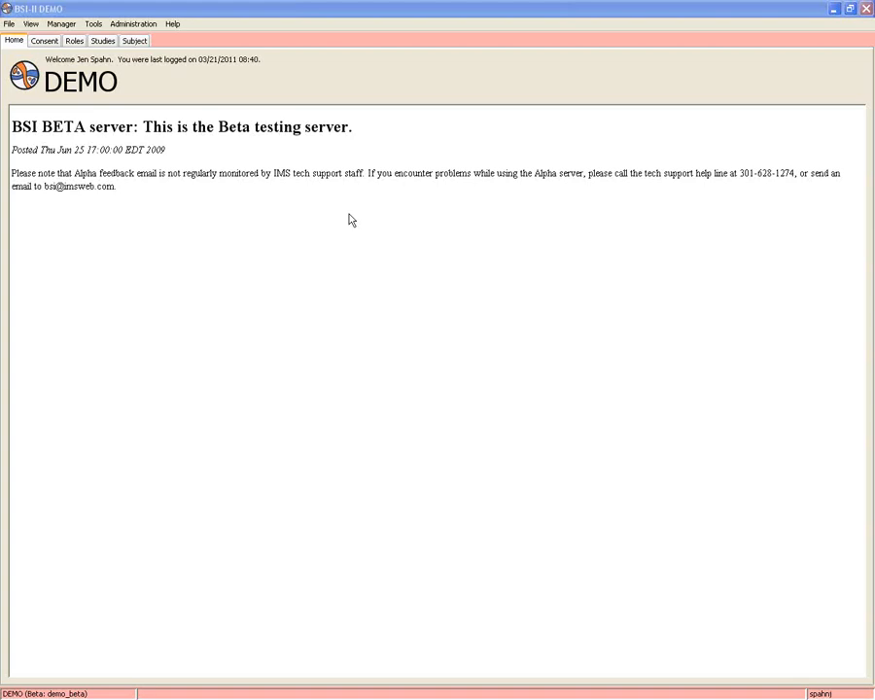
# Open a new role definition, examine the Consent permissions under Client, and close it without saving
pyautogui.click(75, 42)
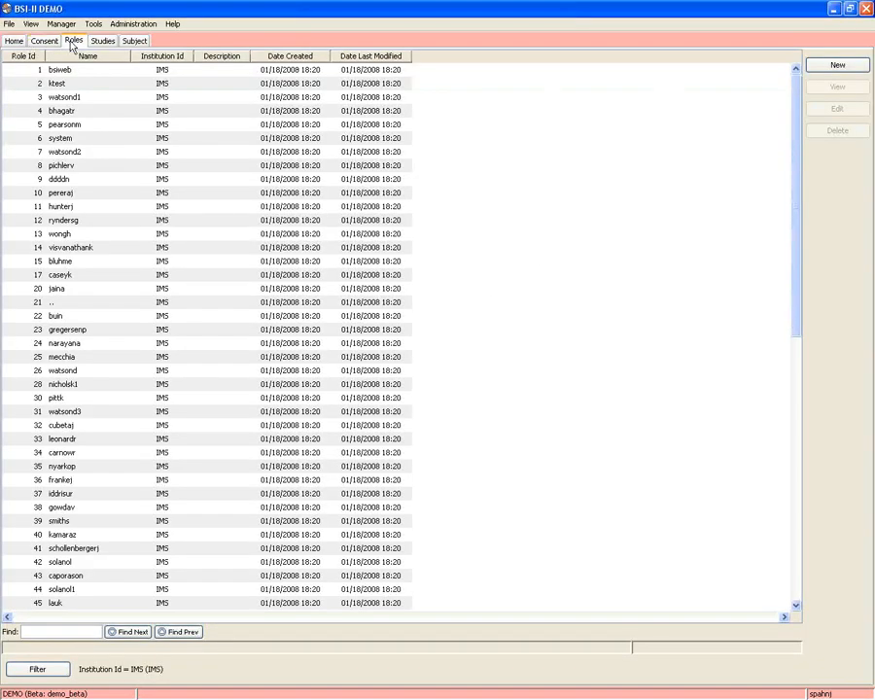
pyautogui.click(834, 66)
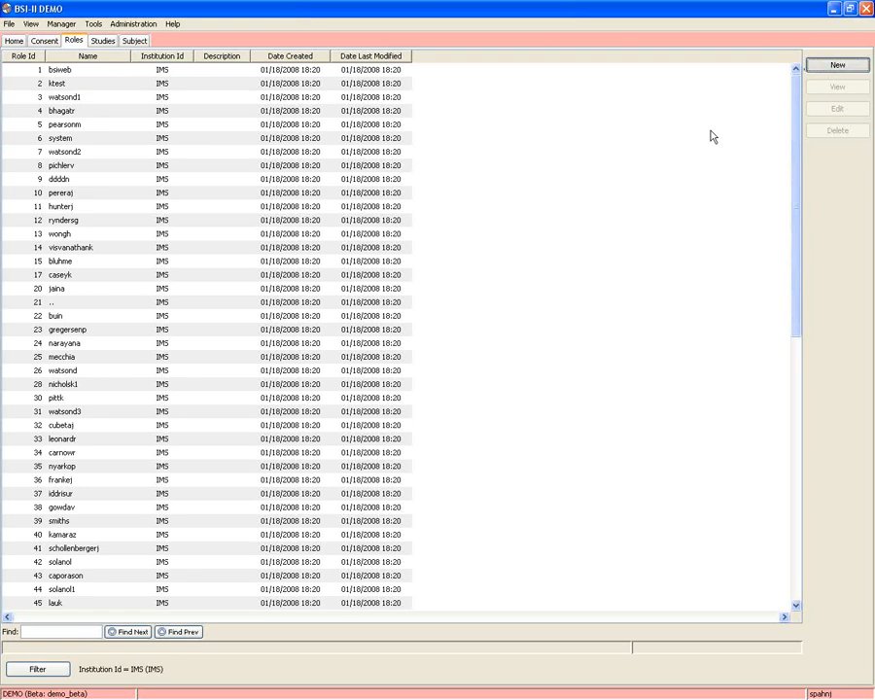
pyautogui.click(224, 396)
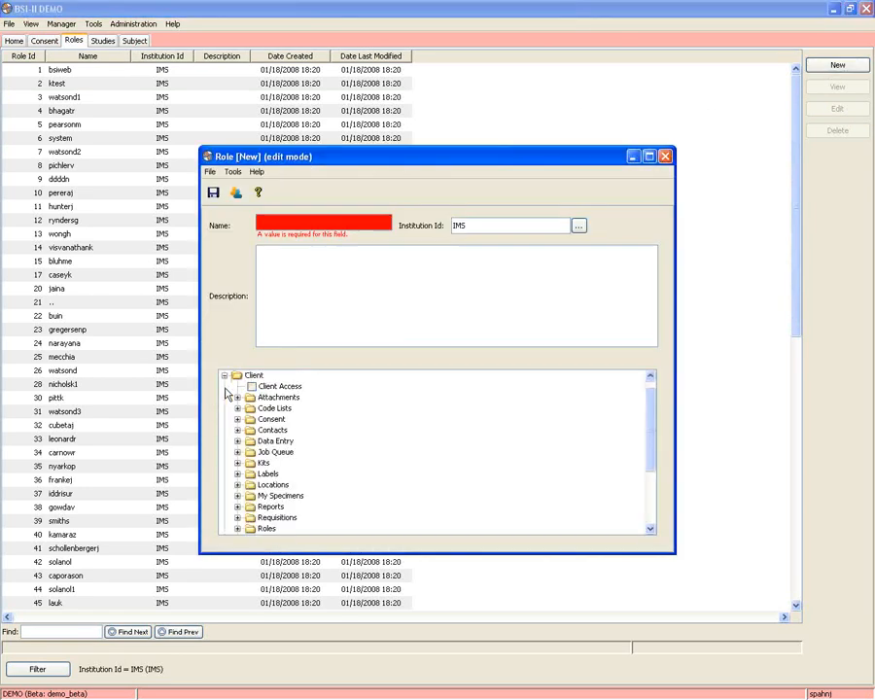
pyautogui.click(223, 375)
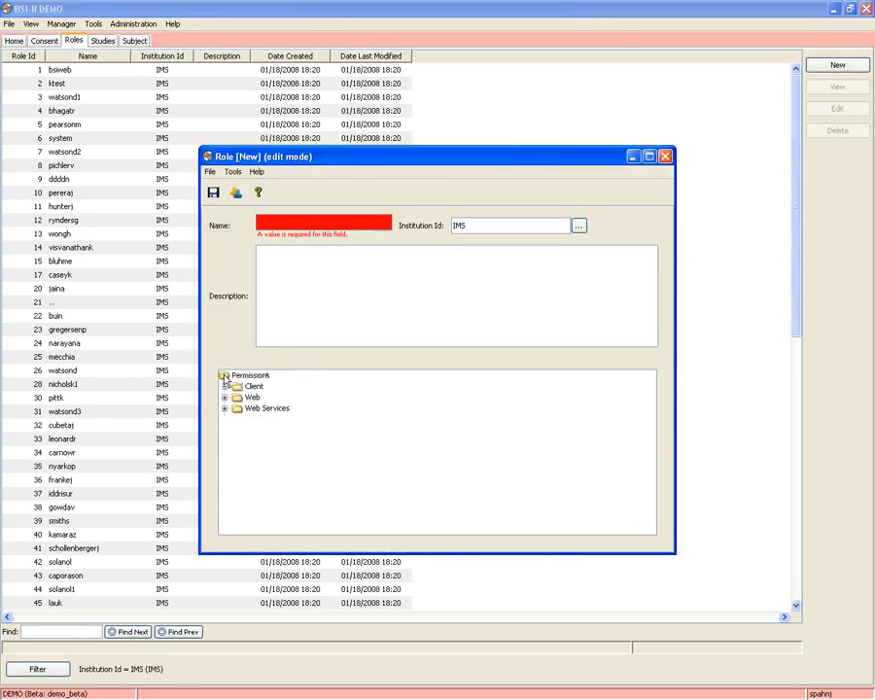
pyautogui.click(223, 375)
pyautogui.click(225, 378)
pyautogui.click(225, 385)
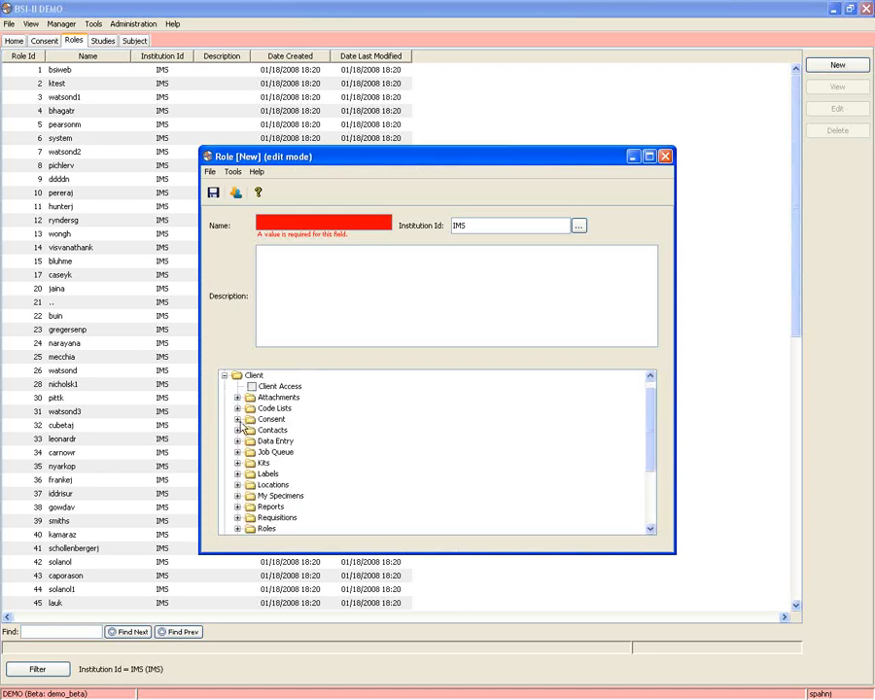
pyautogui.click(237, 418)
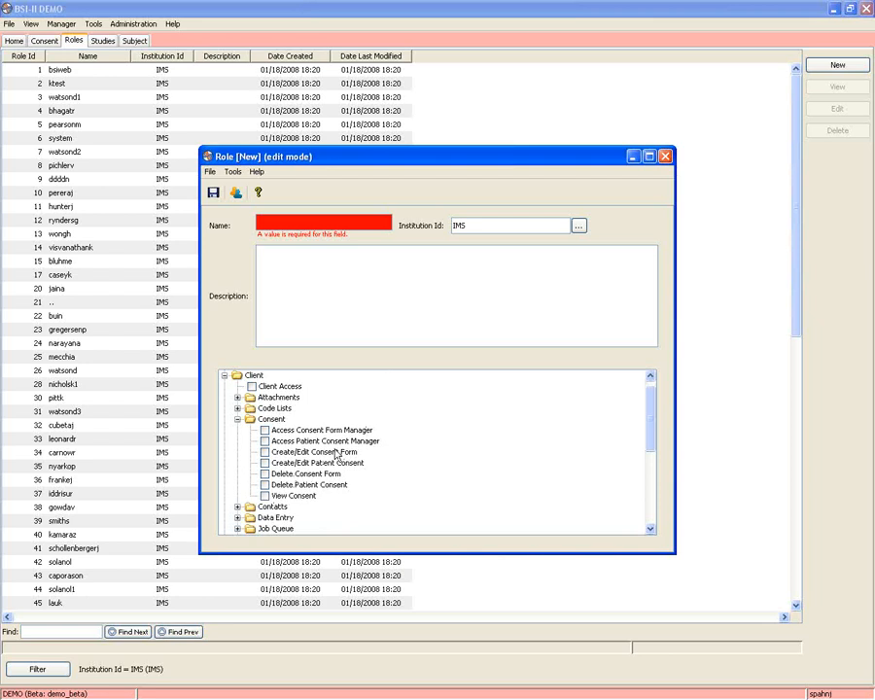
pyautogui.click(664, 156)
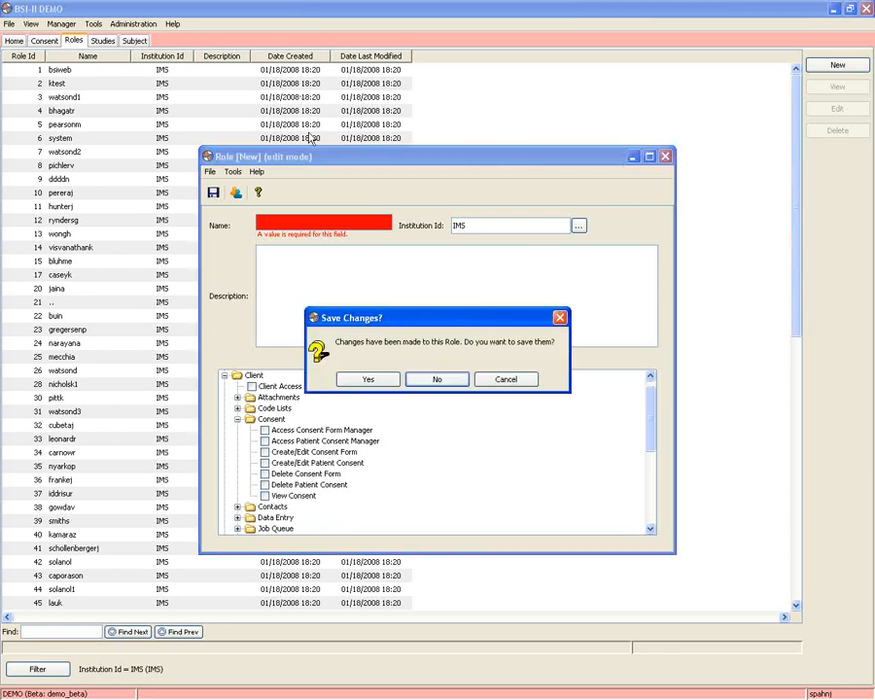
pyautogui.click(431, 379)
# Open the Protected (PRT) study for editing, examine the available destruction notification contacts, and close the study without saving
pyautogui.click(103, 40)
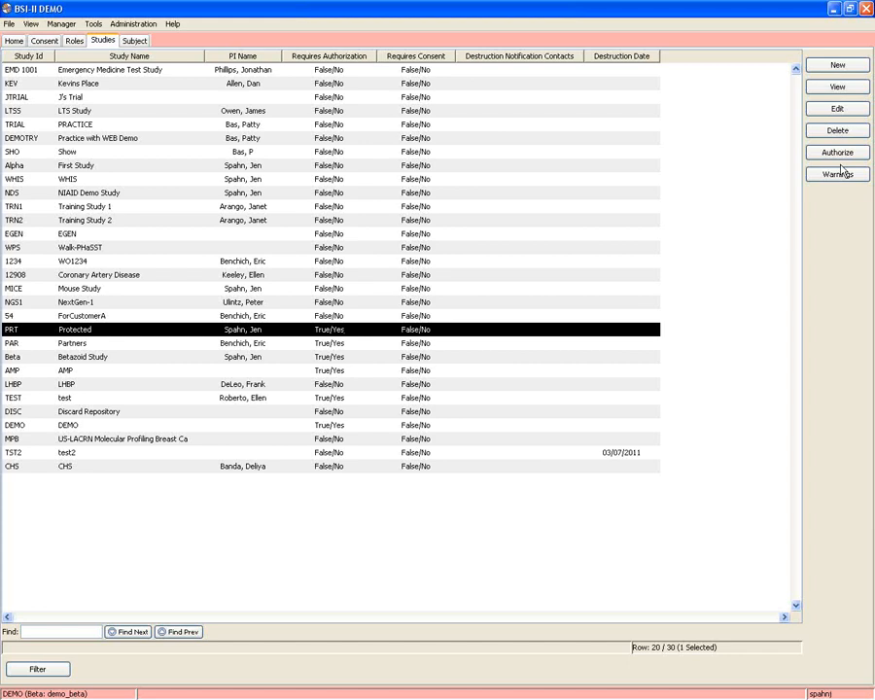
pyautogui.click(839, 110)
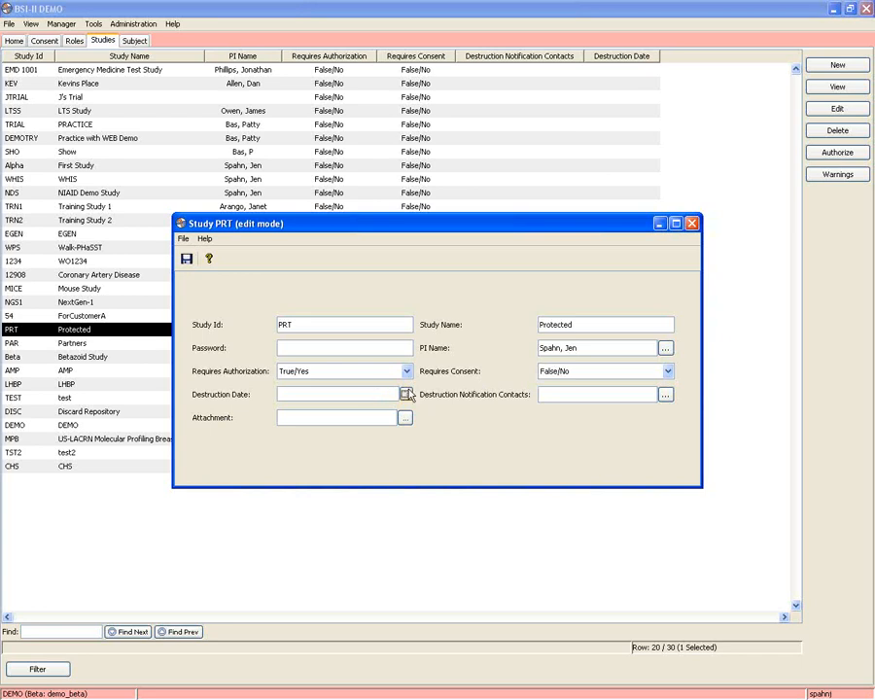
pyautogui.click(665, 395)
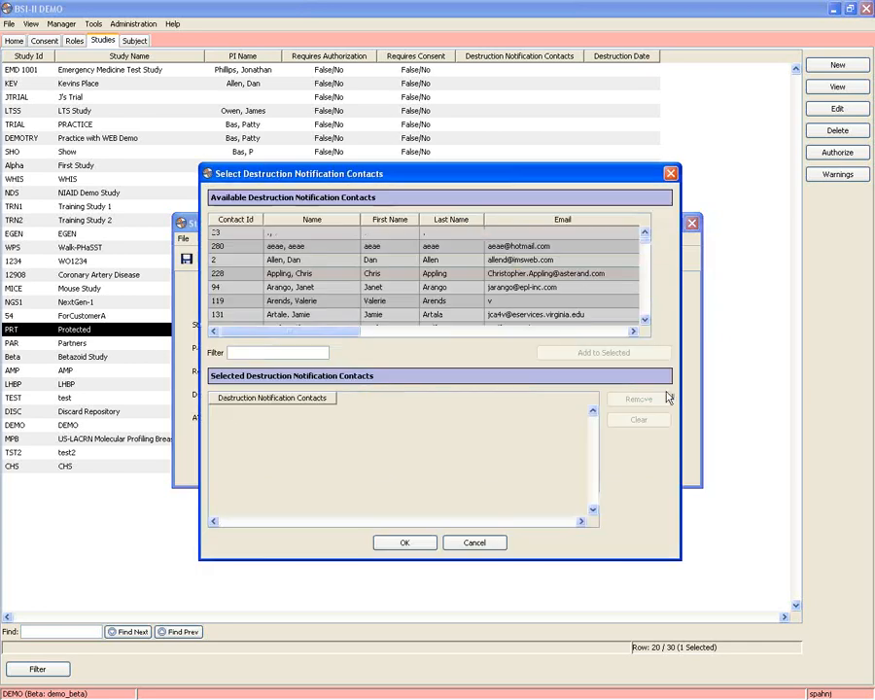
pyautogui.scroll(-5, 463, 280)
pyautogui.scroll(-2, 459, 286)
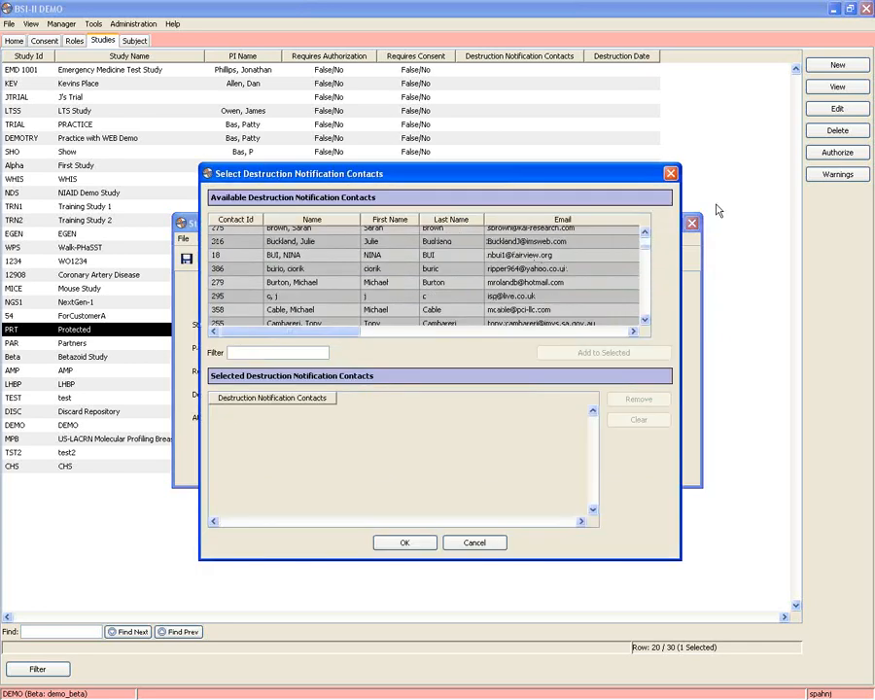
pyautogui.click(474, 543)
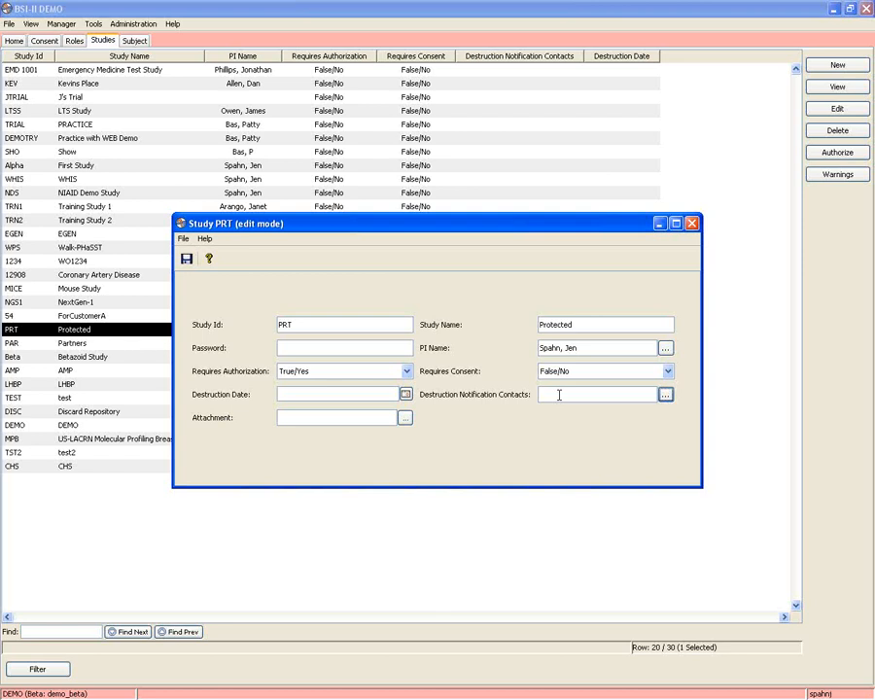
pyautogui.click(690, 223)
pyautogui.click(439, 377)
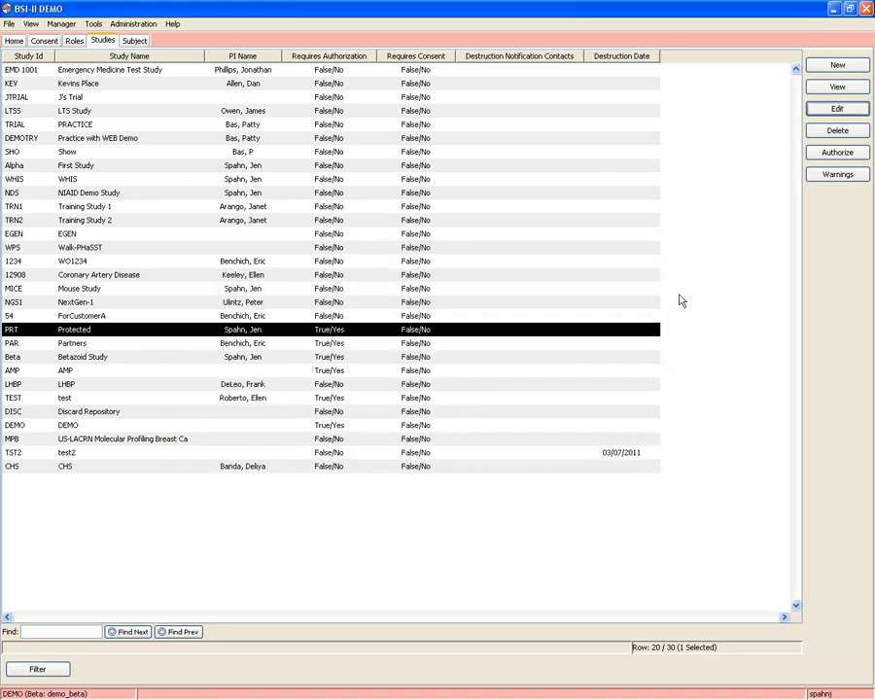
# Review the authorized users' permissions in the study authorizations for PRT, including the consent-related ones, and close them
pyautogui.click(826, 155)
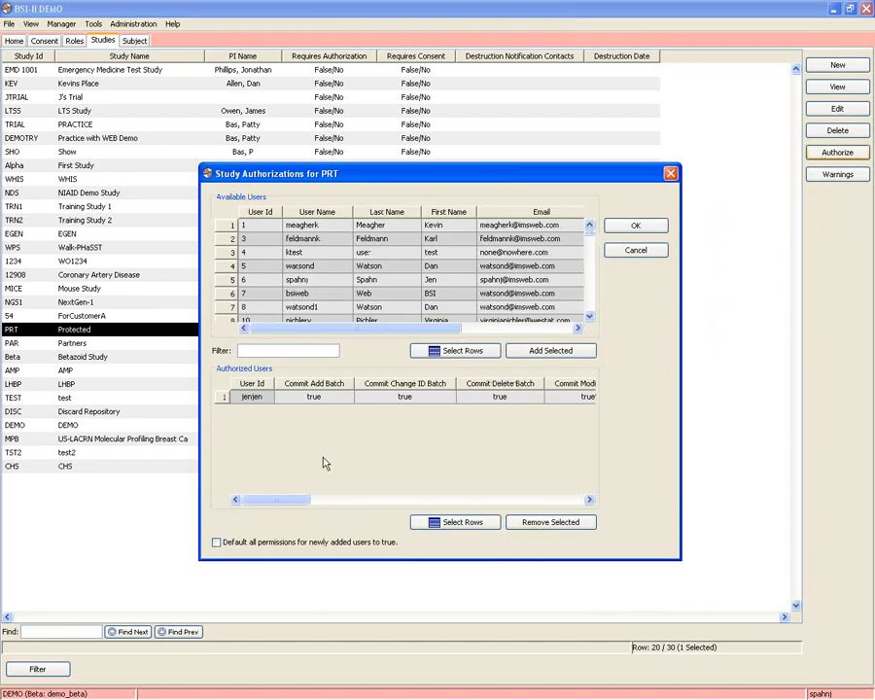
pyautogui.moveTo(289, 500); pyautogui.dragTo(382, 496)
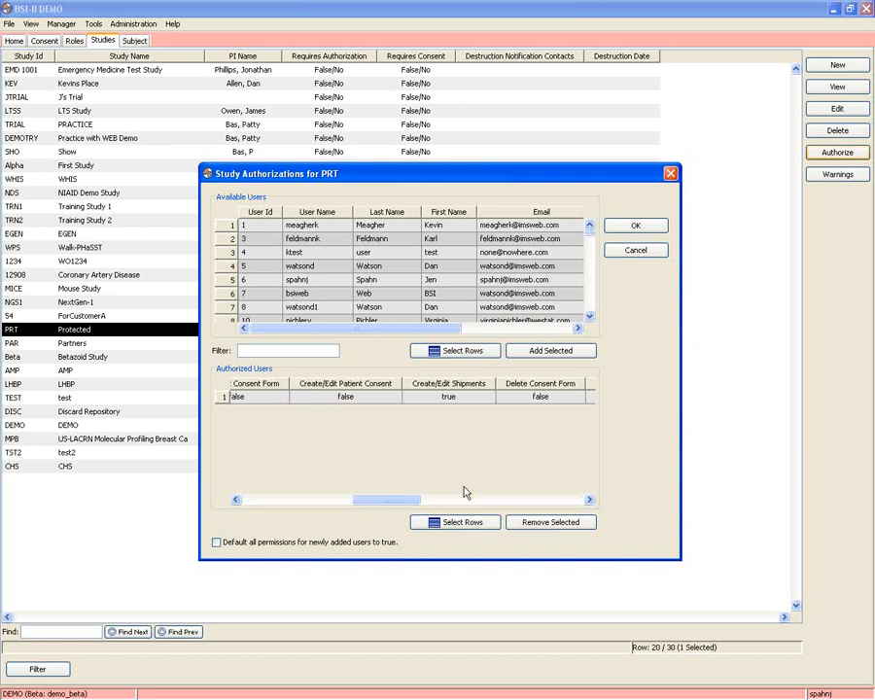
pyautogui.moveTo(385, 505); pyautogui.dragTo(555, 535)
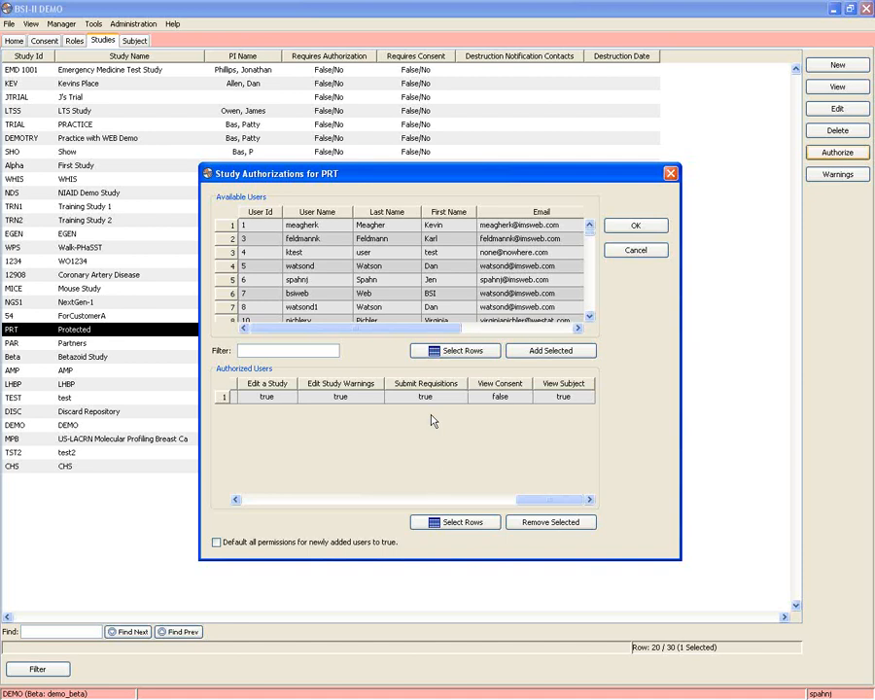
pyautogui.click(669, 173)
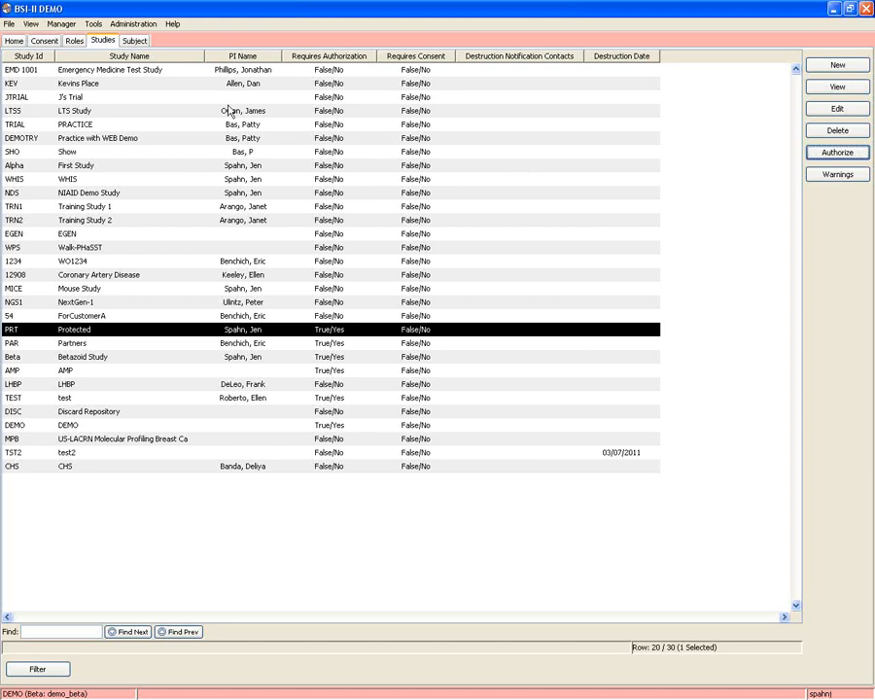
# Look through the patient consent records and the consent form definitions in the Consent manager
pyautogui.click(44, 41)
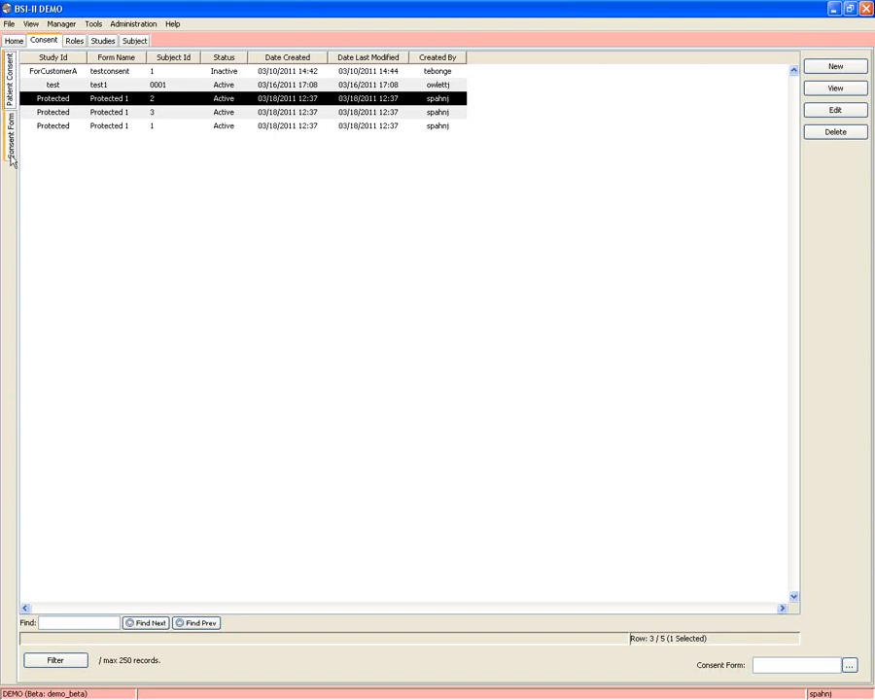
pyautogui.click(10, 116)
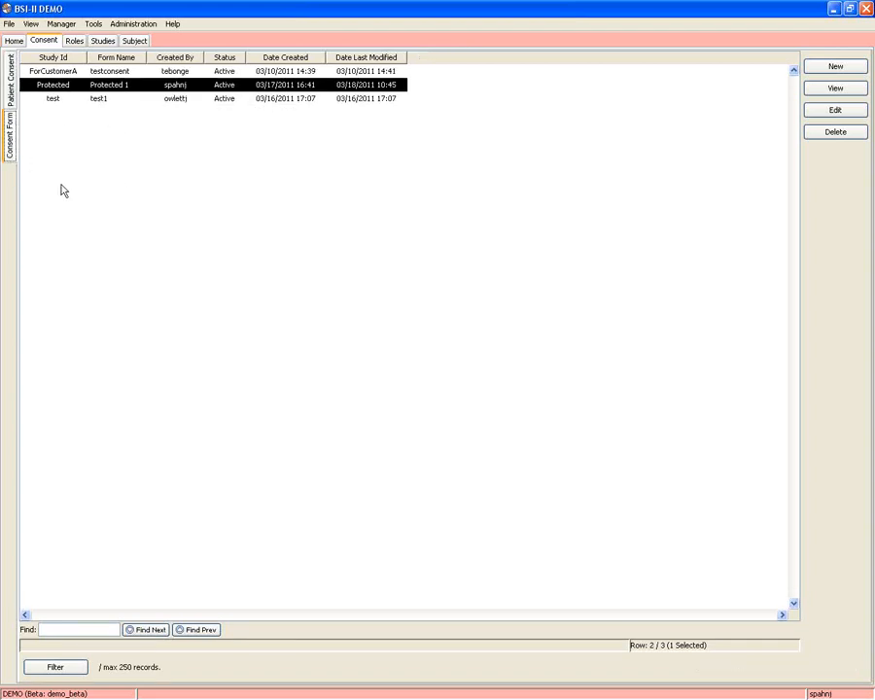
pyautogui.click(10, 97)
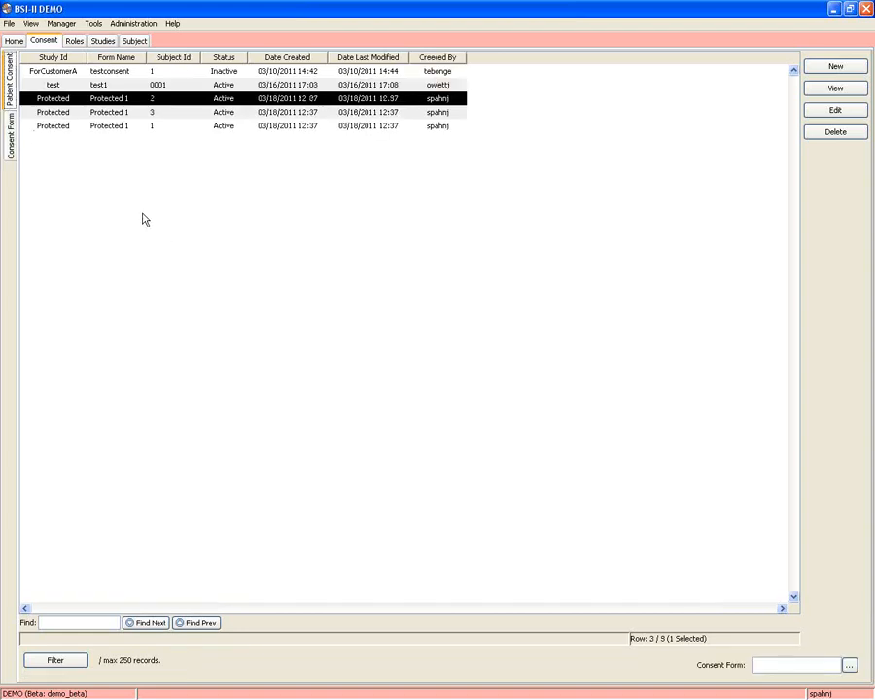
pyautogui.click(11, 148)
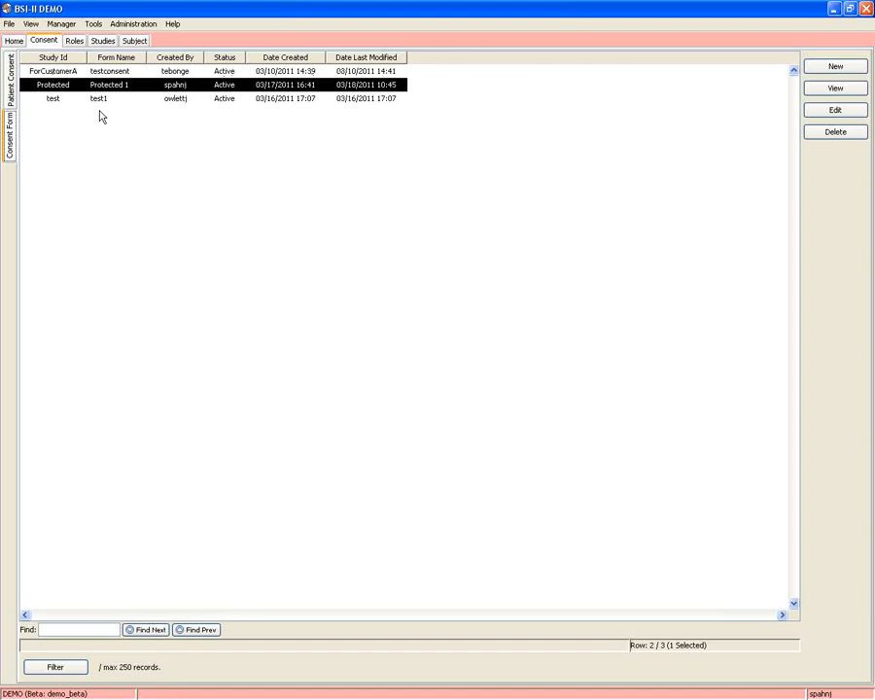
# Start a new consent form definition for the Protected study with the form name Protected 2
pyautogui.click(812, 70)
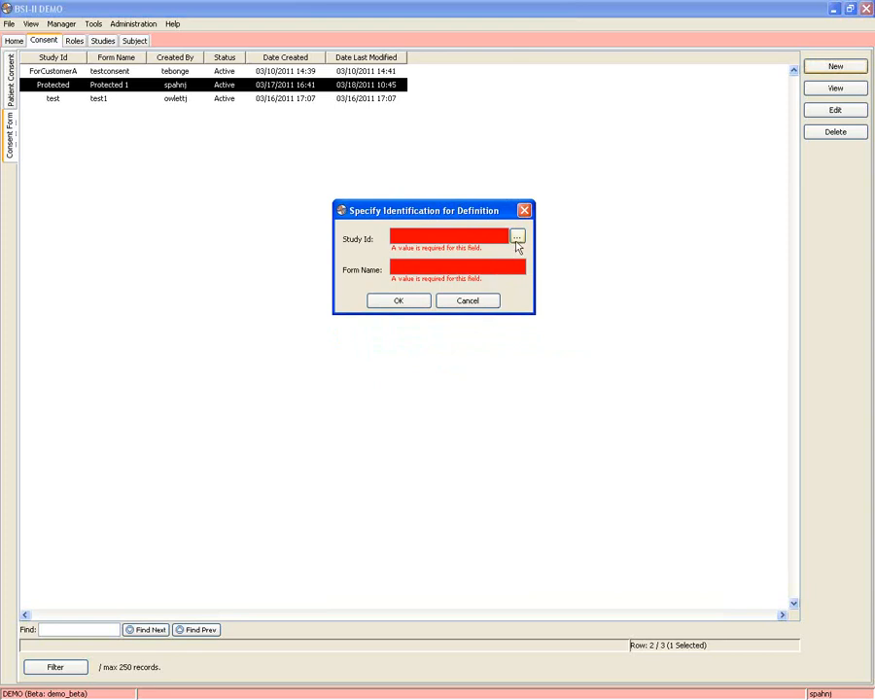
pyautogui.click(517, 238)
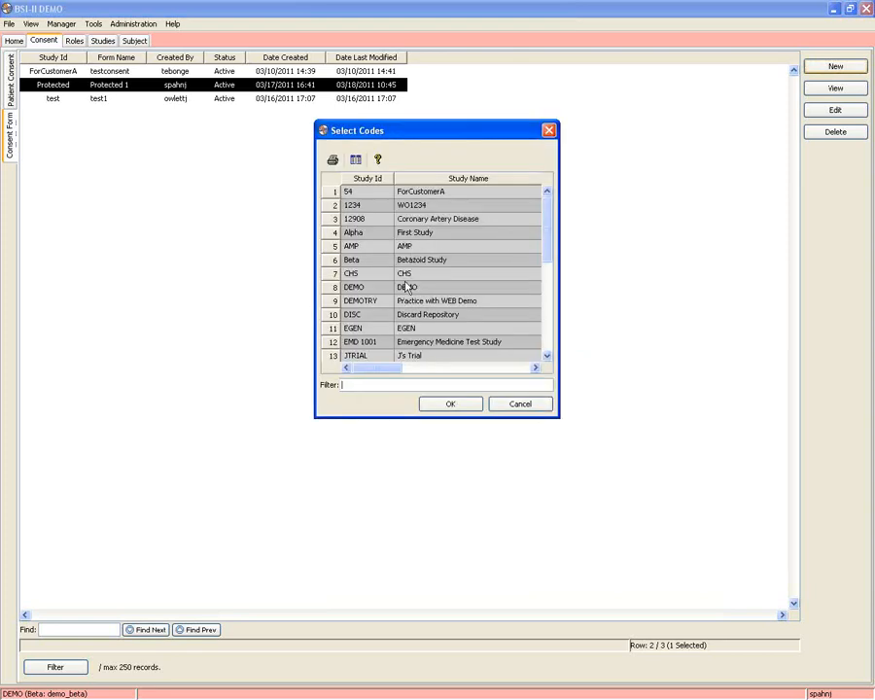
pyautogui.scroll(-3, 406, 330)
pyautogui.scroll(-1, 407, 329)
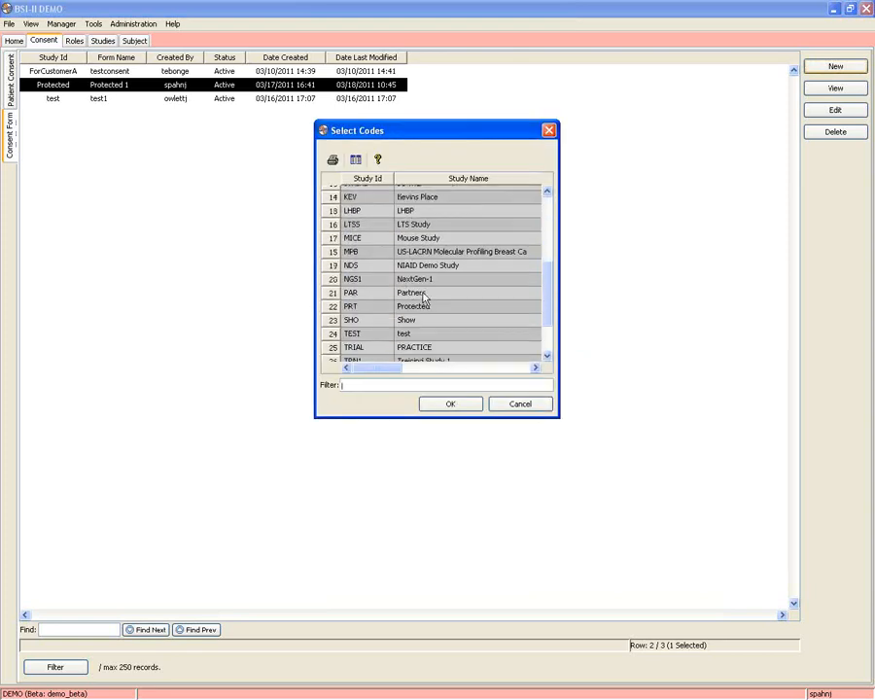
pyautogui.doubleClick(430, 308)
pyautogui.click(461, 265)
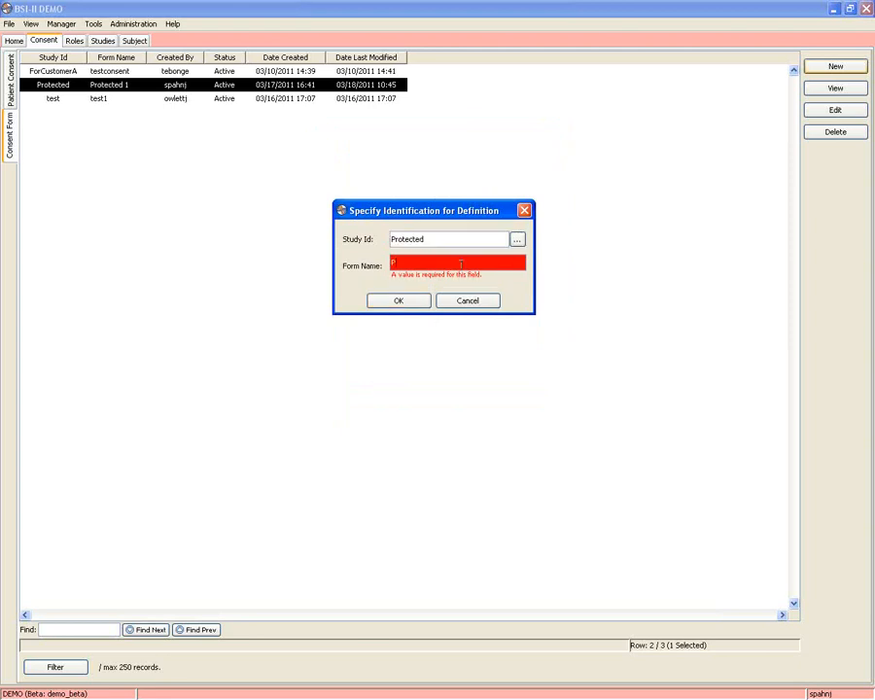
pyautogui.write('Protected 2')
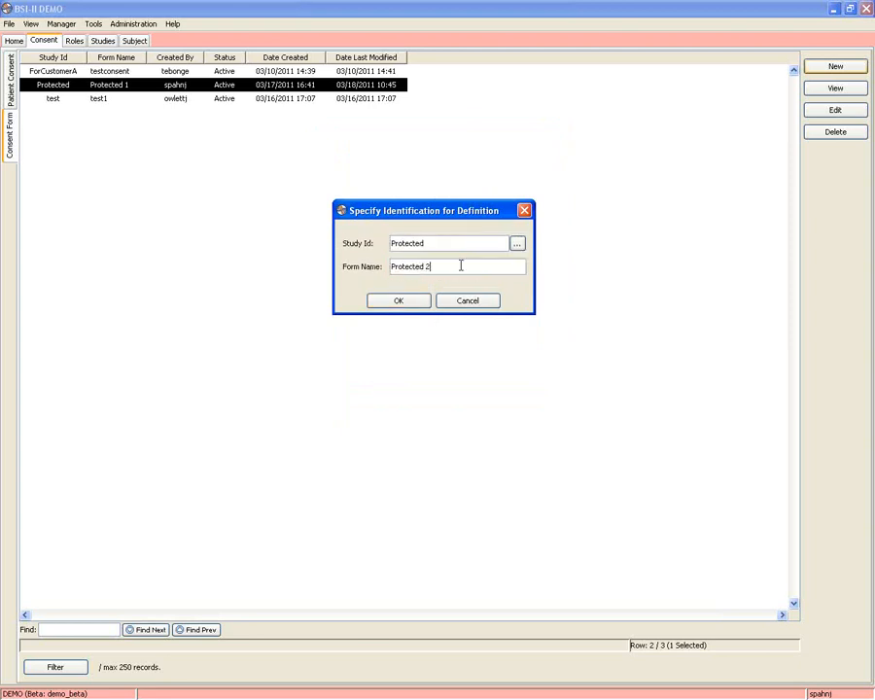
pyautogui.click(424, 300)
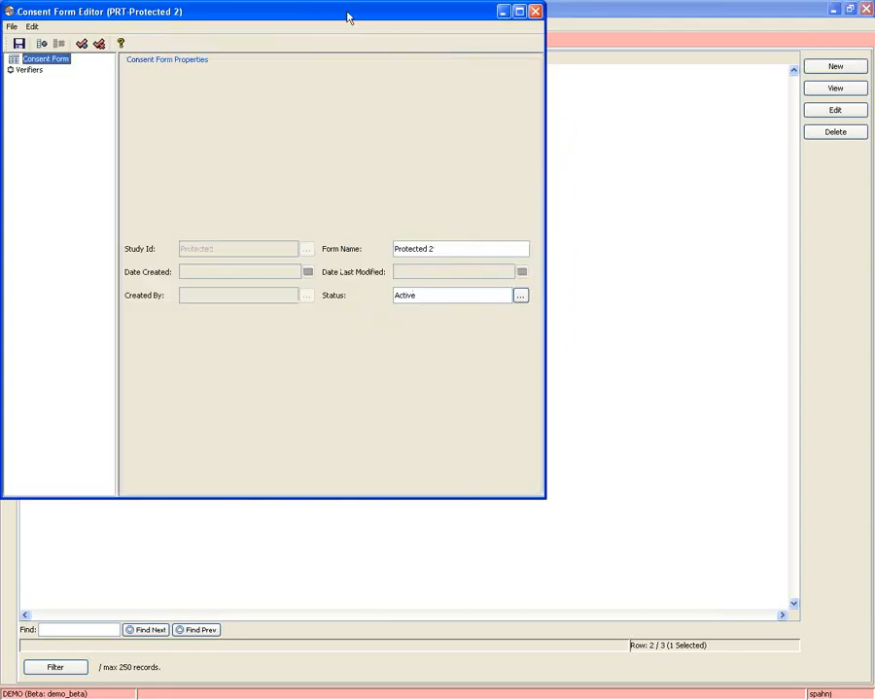
# Maximize the consent form editor, view the Verifiers and the form properties, and close the new form without saving
pyautogui.moveTo(348, 16); pyautogui.dragTo(416, 42)
pyautogui.click(587, 36)
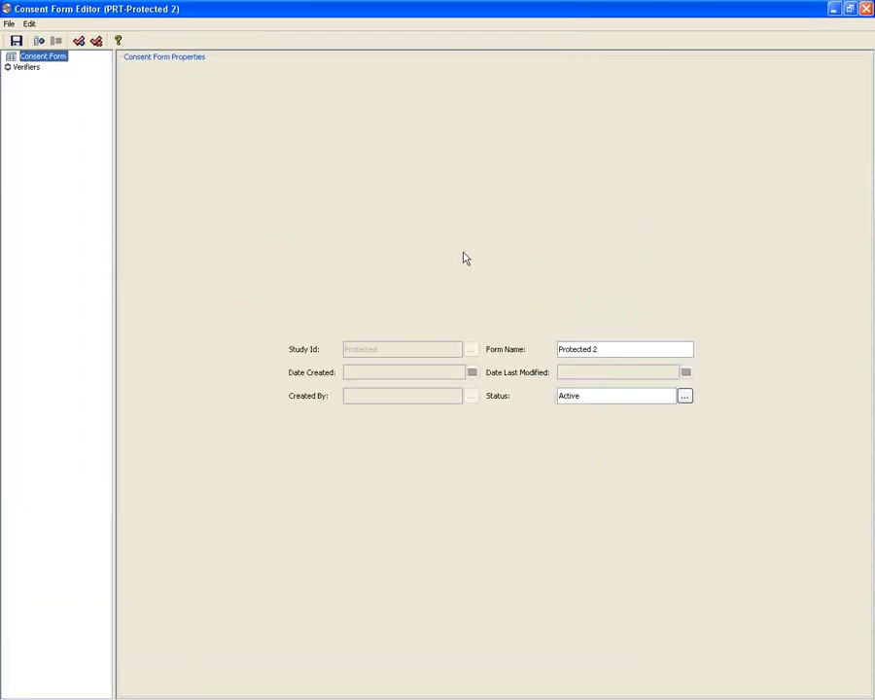
pyautogui.click(27, 67)
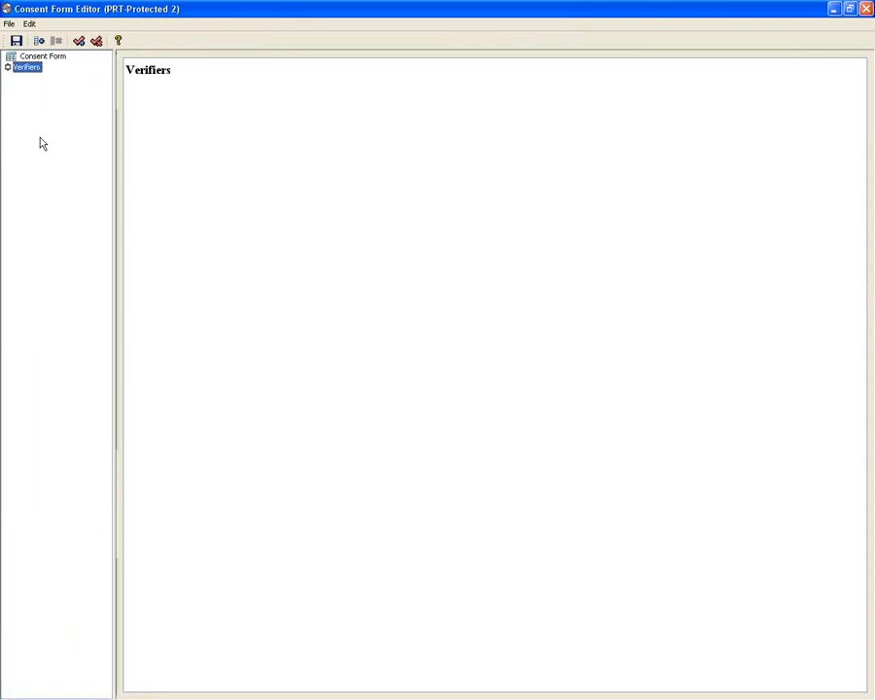
pyautogui.click(48, 59)
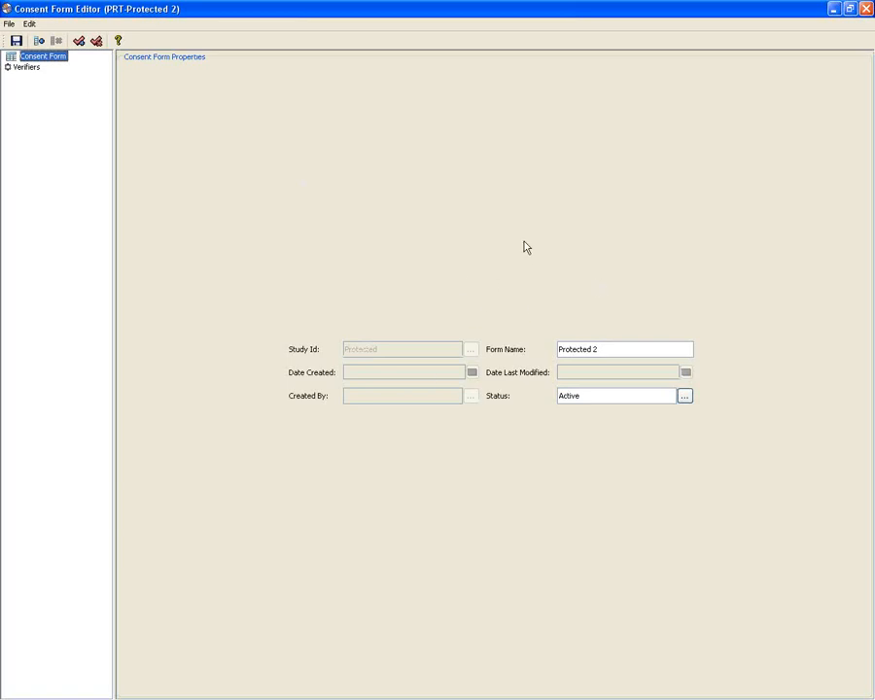
pyautogui.click(865, 7)
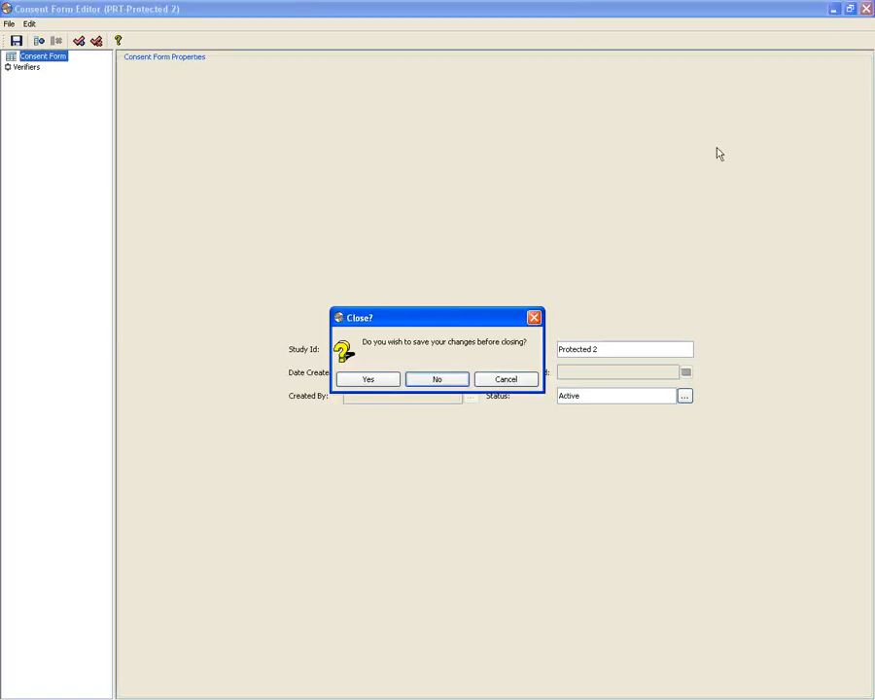
pyautogui.click(435, 380)
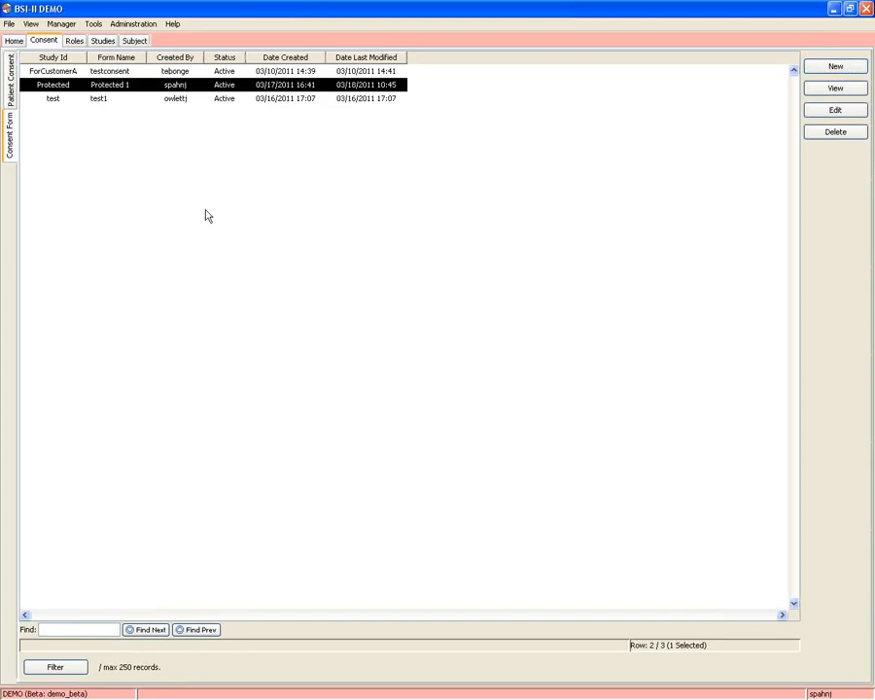
# Open the Protected 1 consent form for editing in a maximized editor and display the properties of its Extract DNA field
pyautogui.click(833, 109)
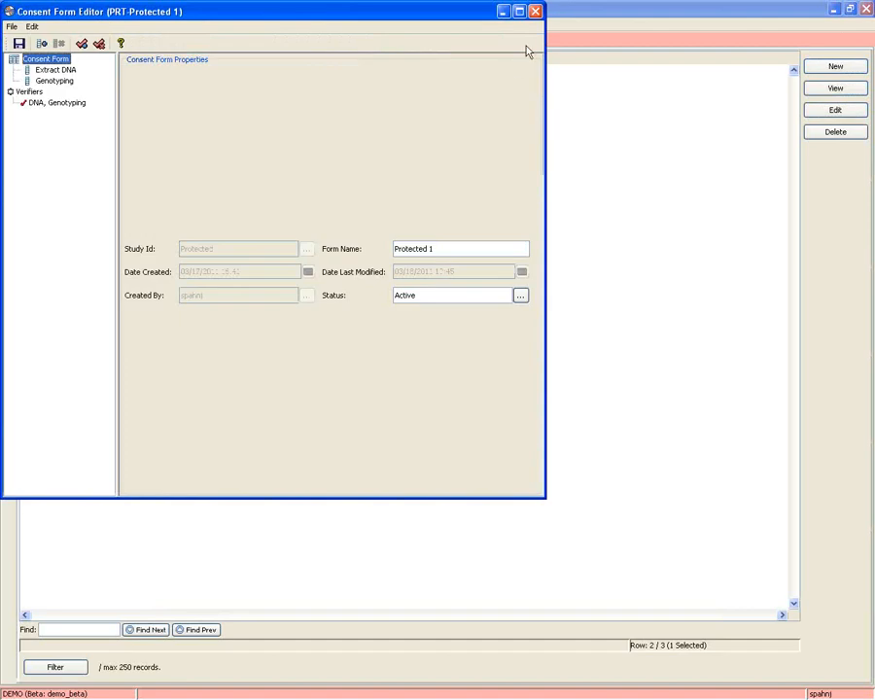
pyautogui.click(523, 12)
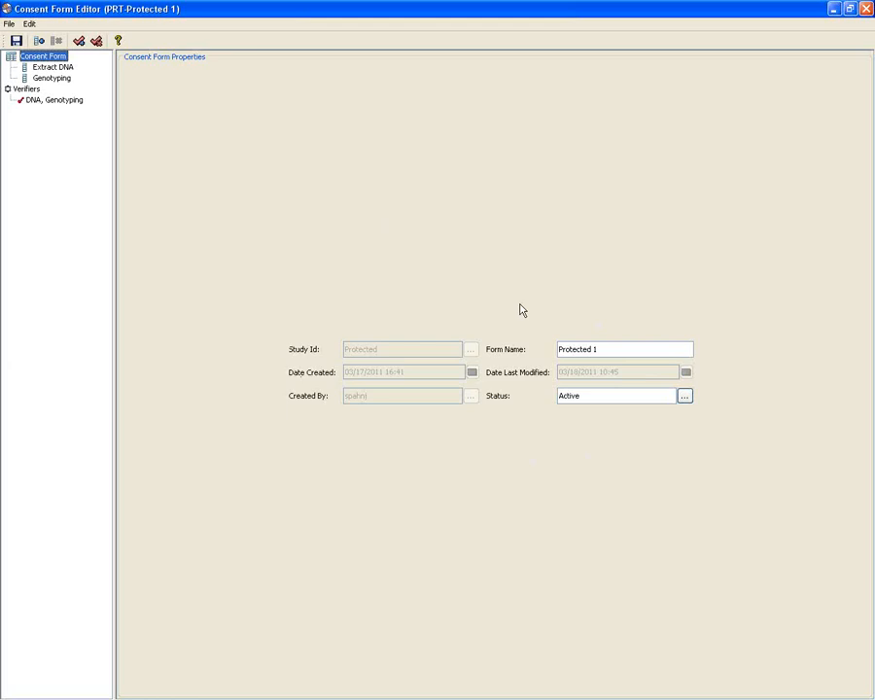
pyautogui.click(50, 67)
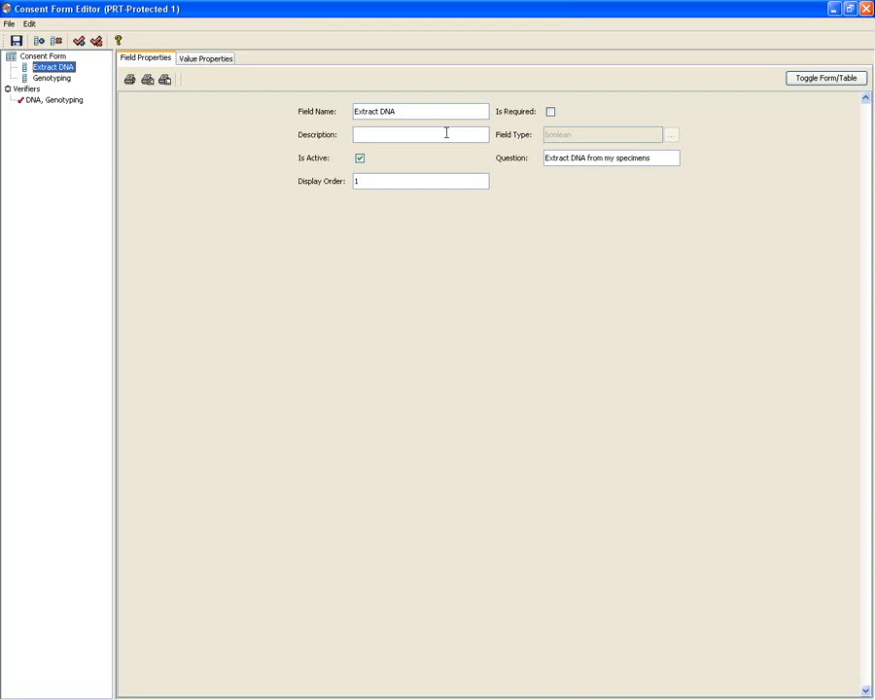
# Review the properties of the Genotyping field and of the consent form itself
pyautogui.click(56, 80)
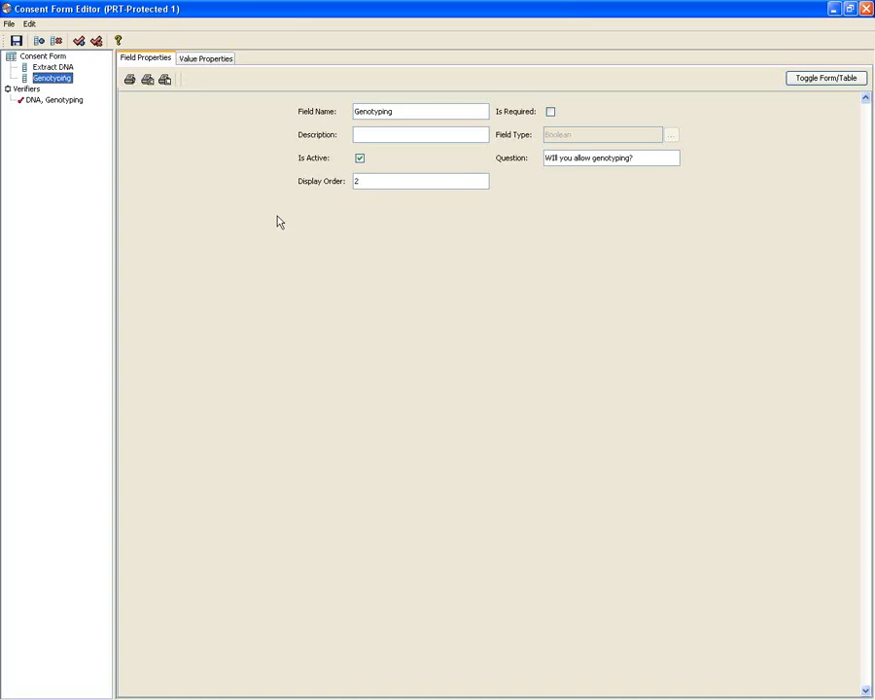
pyautogui.click(38, 56)
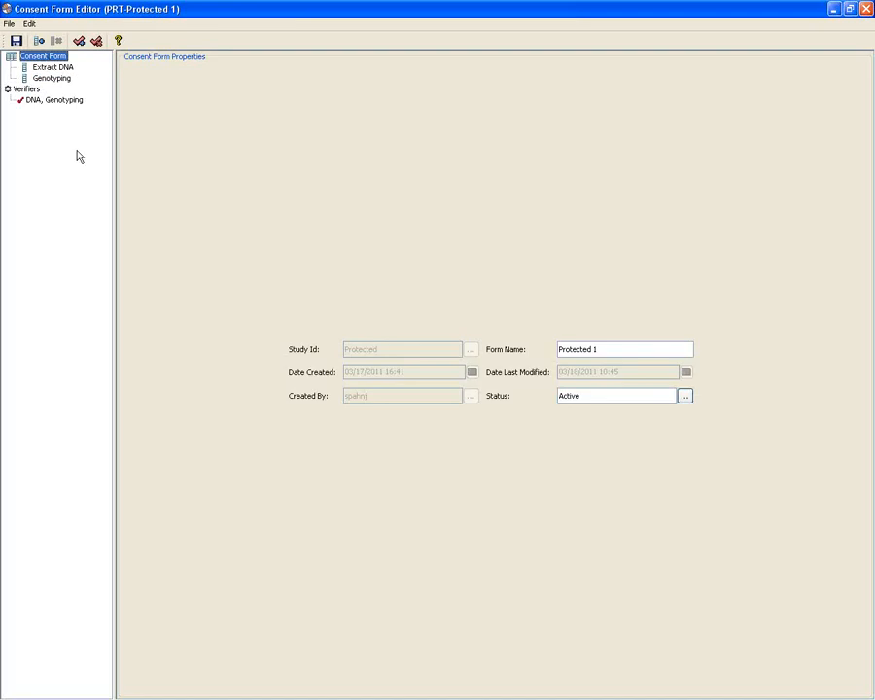
pyautogui.click(40, 77)
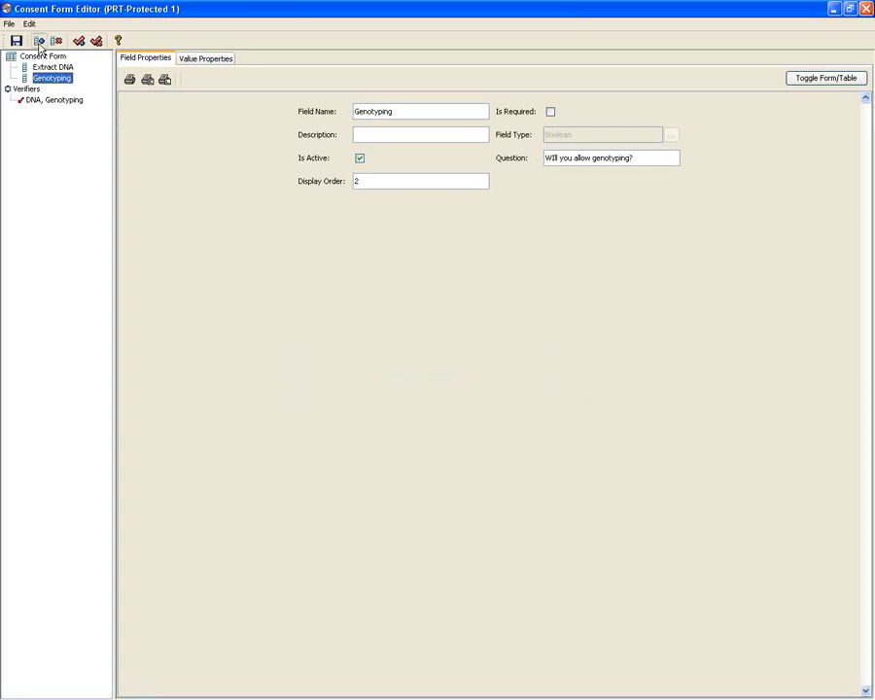
# Add a new field named DOB to the Protected 1 consent form and mark it as required
pyautogui.click(39, 41)
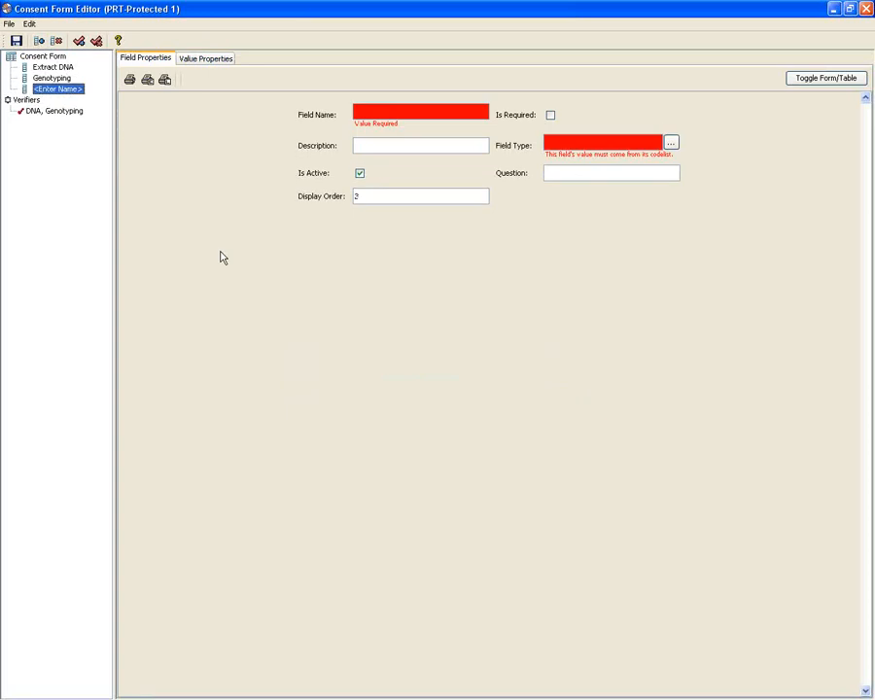
pyautogui.click(29, 23)
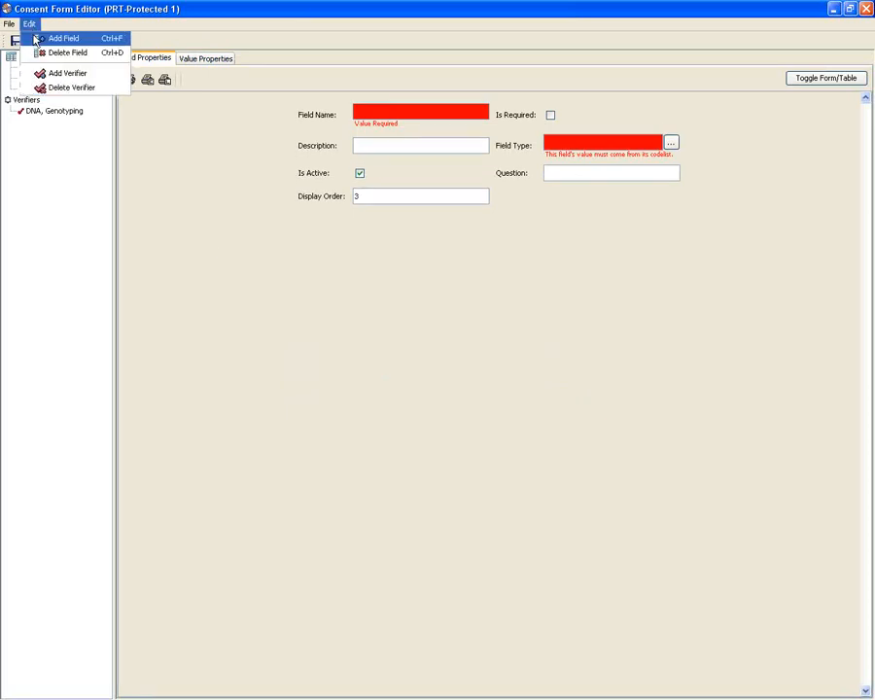
pyautogui.click(167, 190)
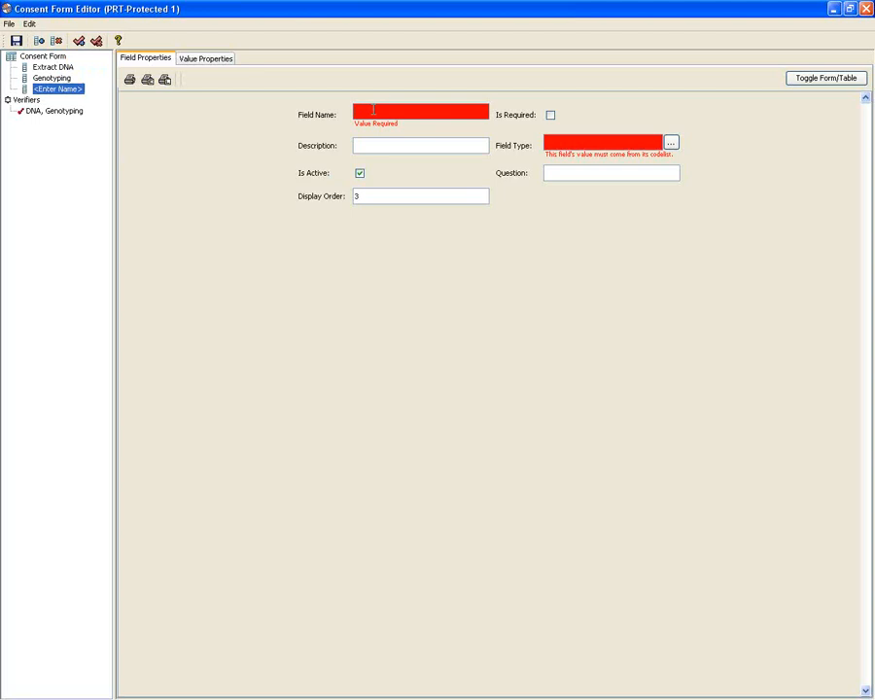
pyautogui.write('E')
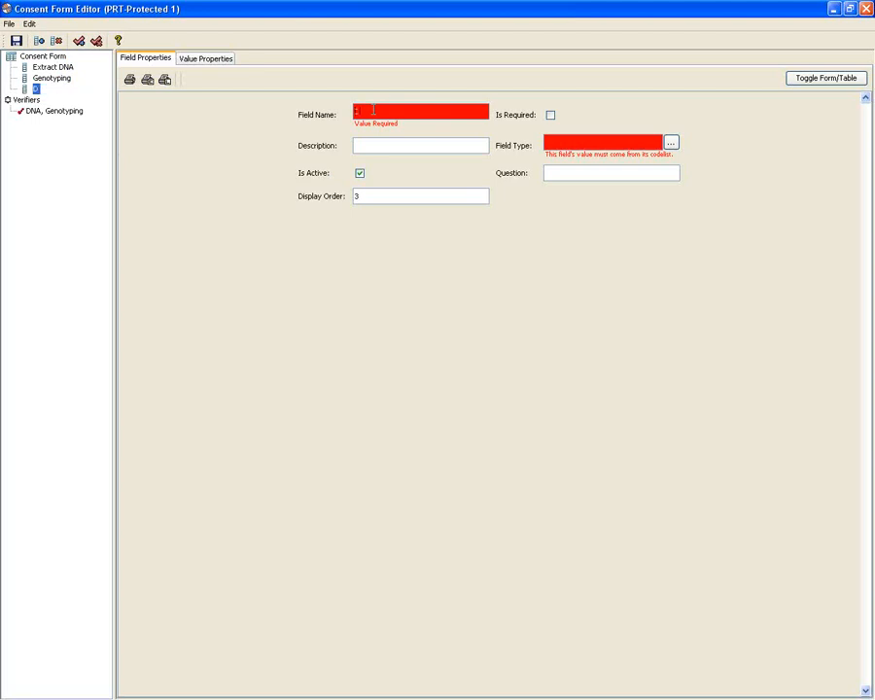
pyautogui.write('DOB')
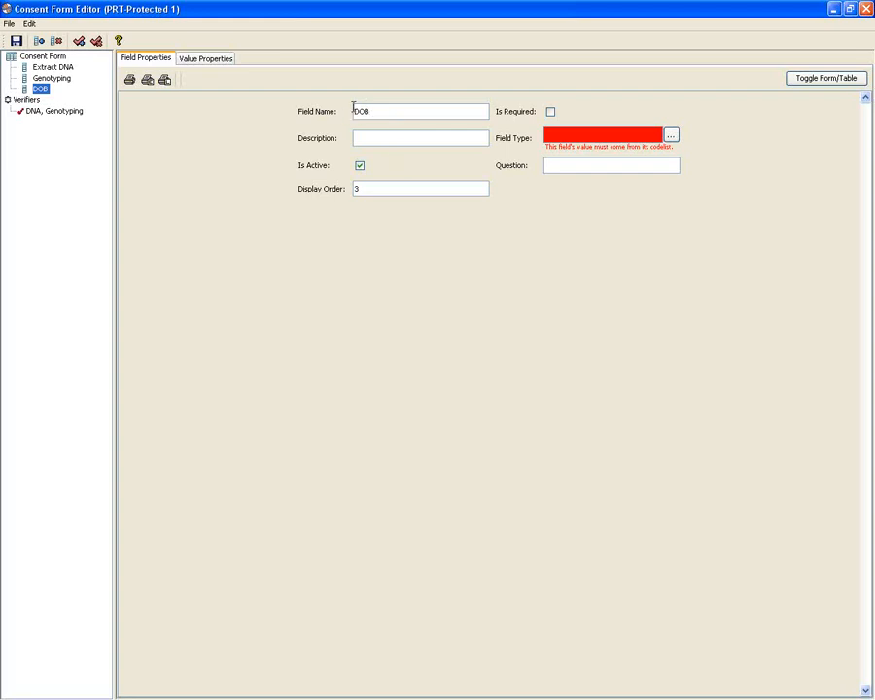
pyautogui.click(550, 113)
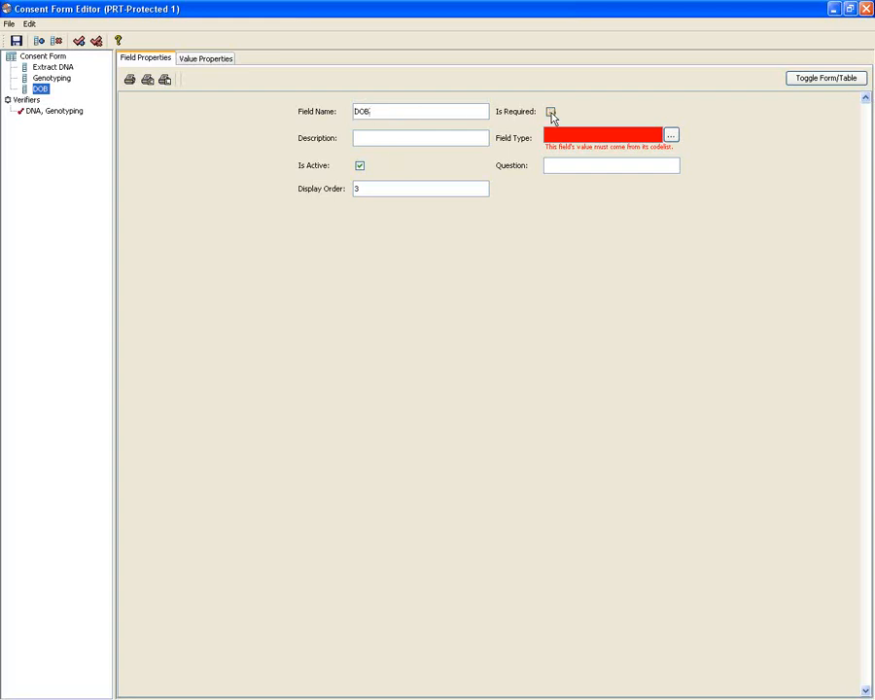
pyautogui.click(440, 139)
# Set the DOB field's type to Characters and examine its size and valid characters properties
pyautogui.click(671, 135)
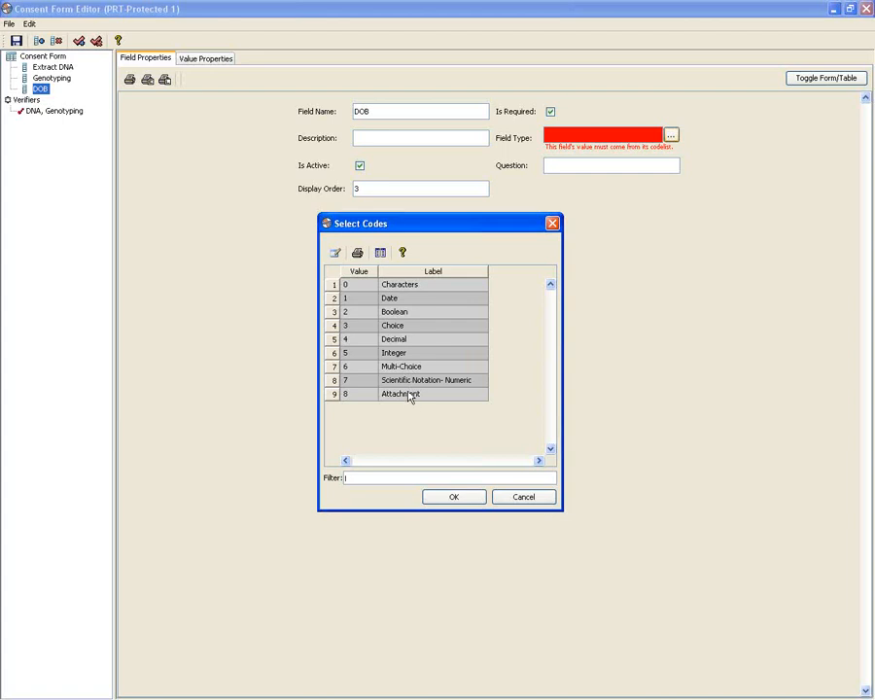
pyautogui.doubleClick(421, 285)
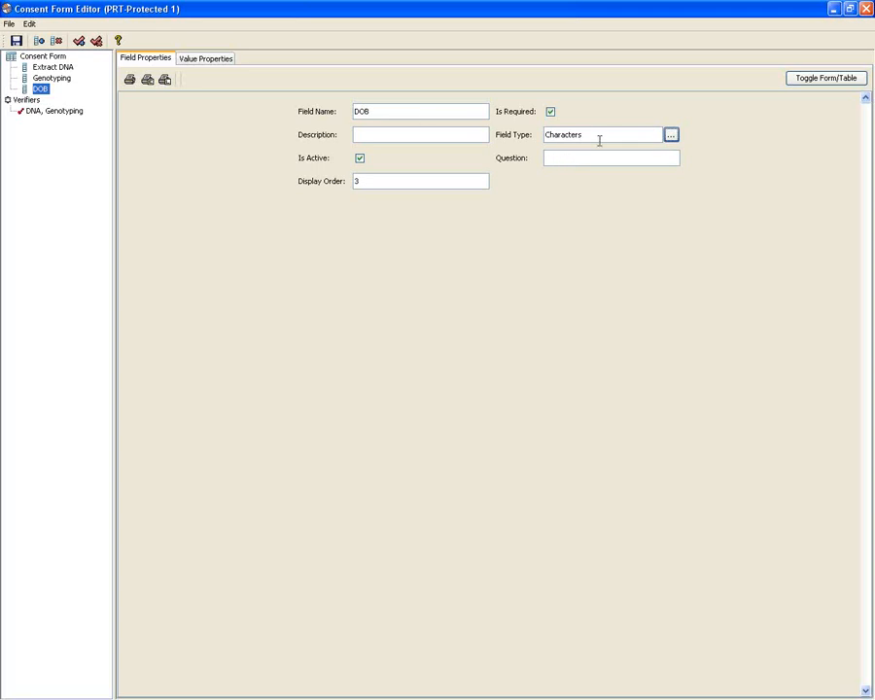
pyautogui.click(199, 60)
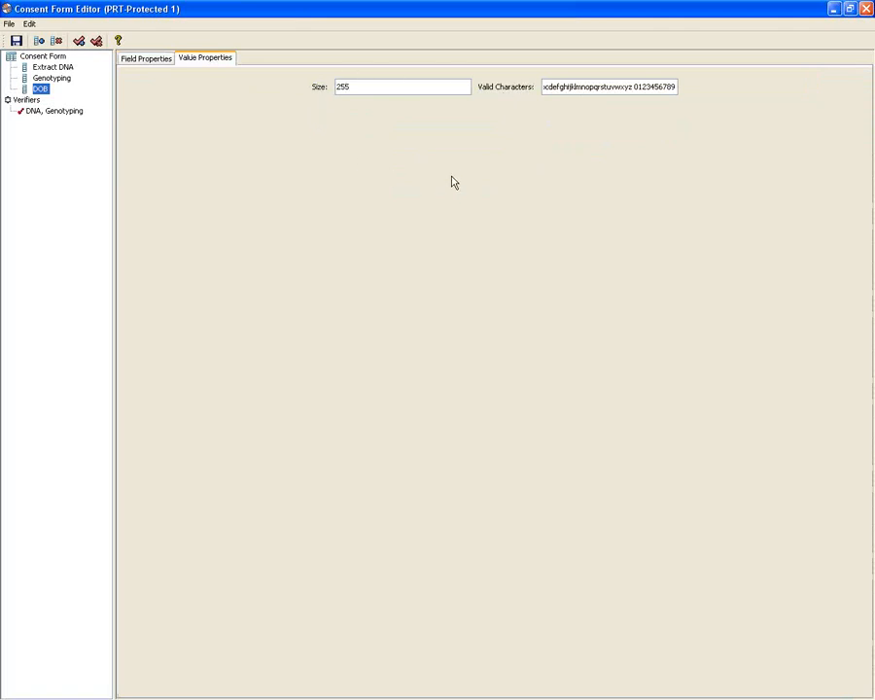
pyautogui.click(155, 61)
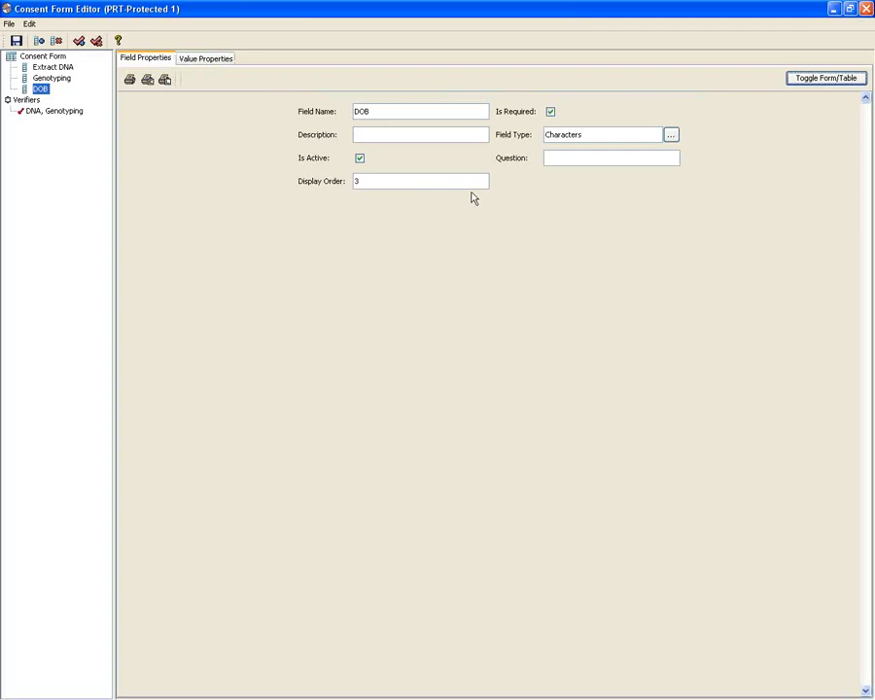
pyautogui.click(200, 60)
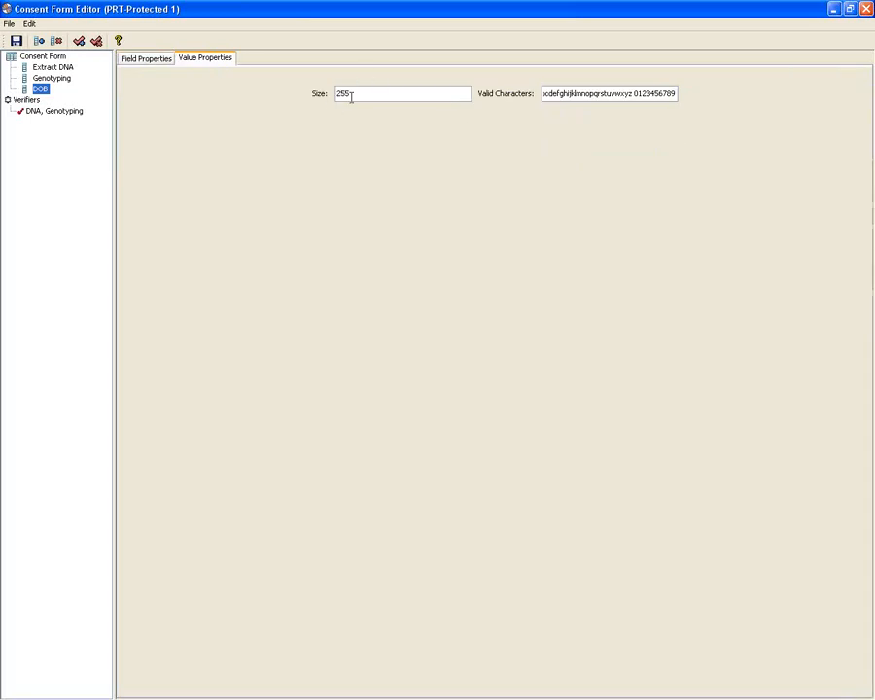
pyautogui.doubleClick(356, 92)
pyautogui.tripleClick(546, 94)
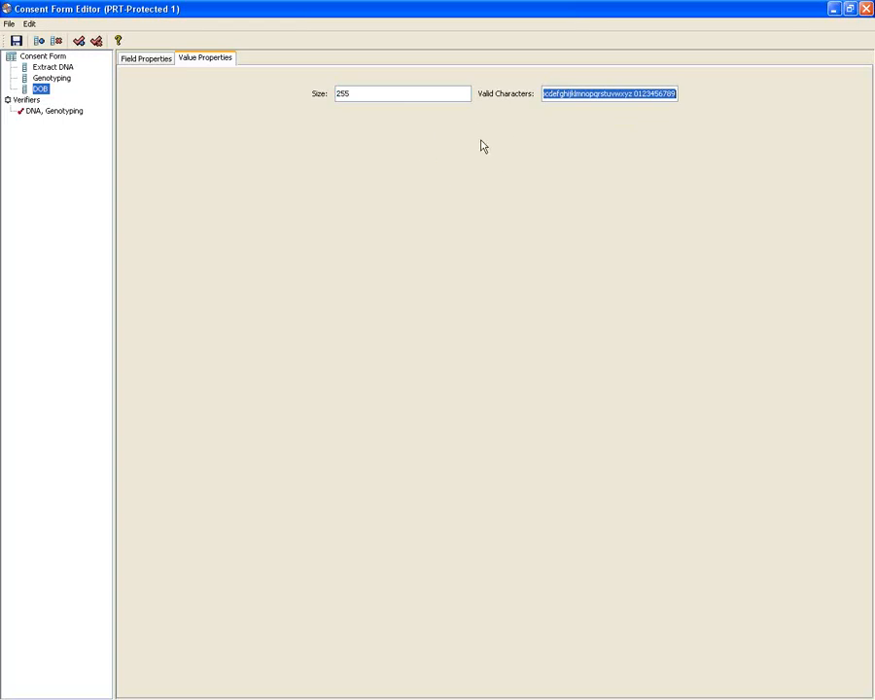
# Change the DOB field's type to Integer and view its minimum and maximum value properties
pyautogui.click(148, 59)
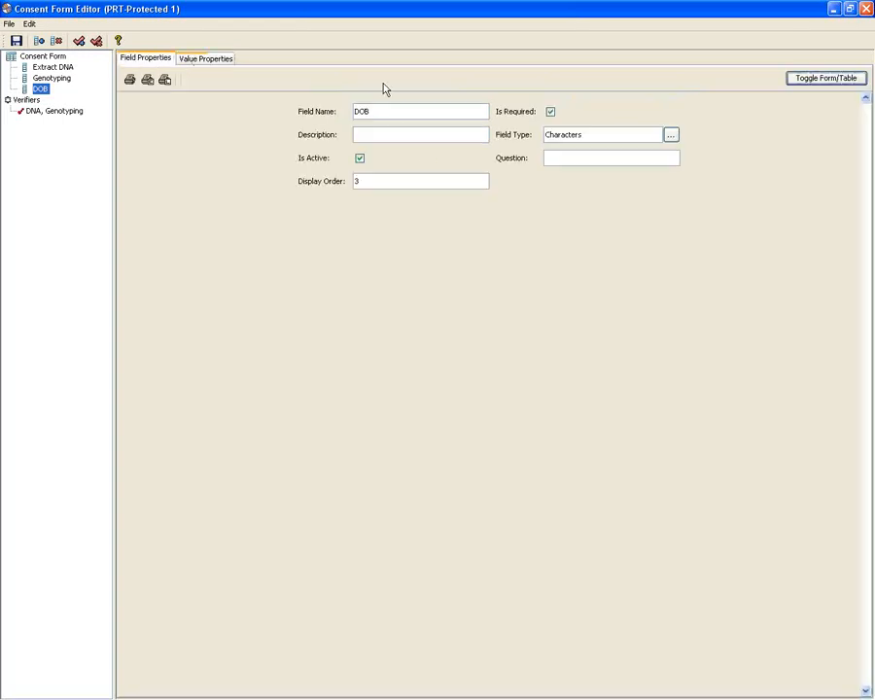
pyautogui.click(670, 135)
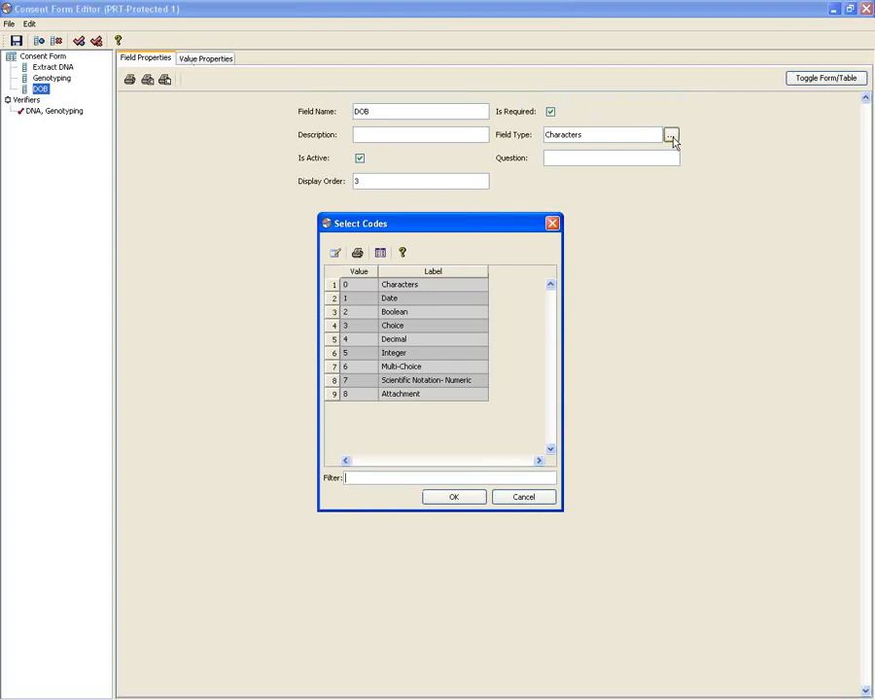
pyautogui.doubleClick(430, 353)
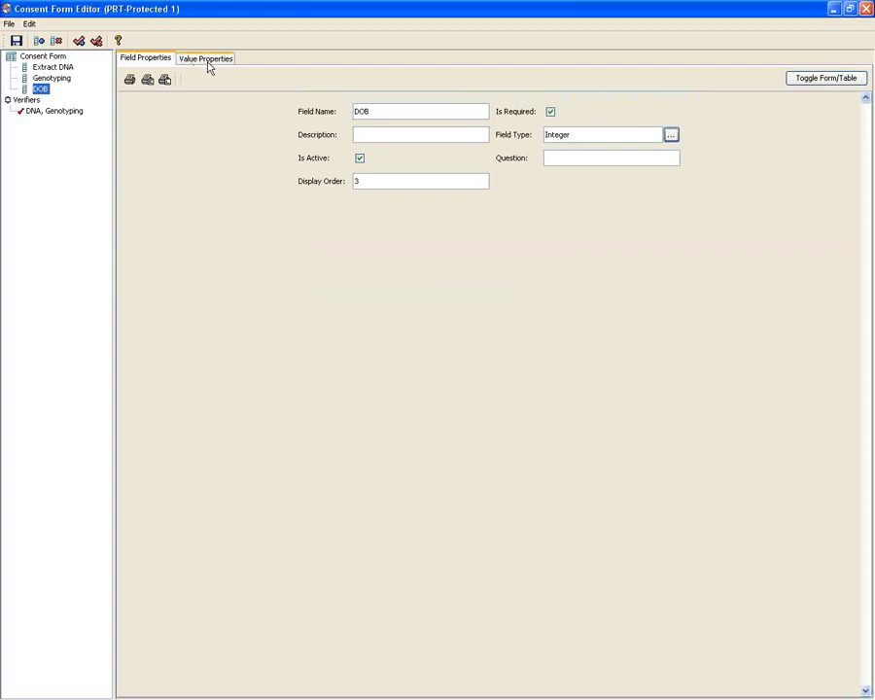
pyautogui.click(206, 59)
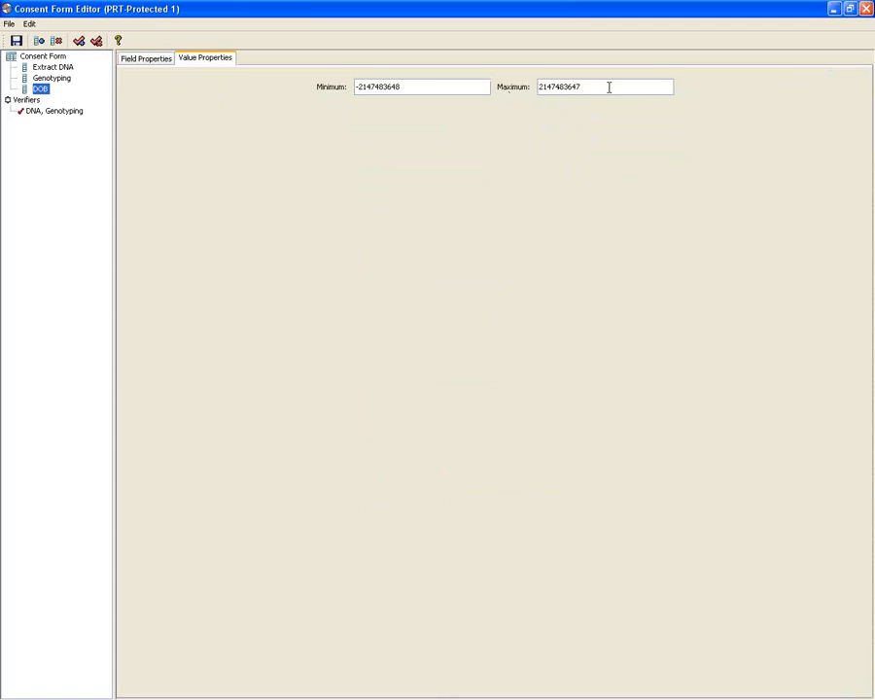
# Change the DOB field's type to Date and check its future dates option
pyautogui.click(148, 62)
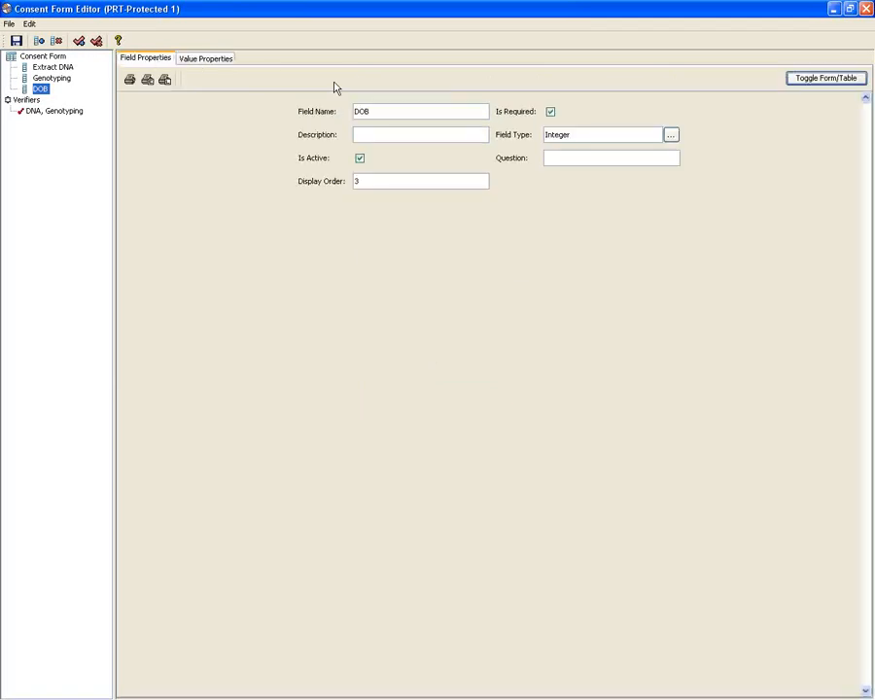
pyautogui.click(670, 135)
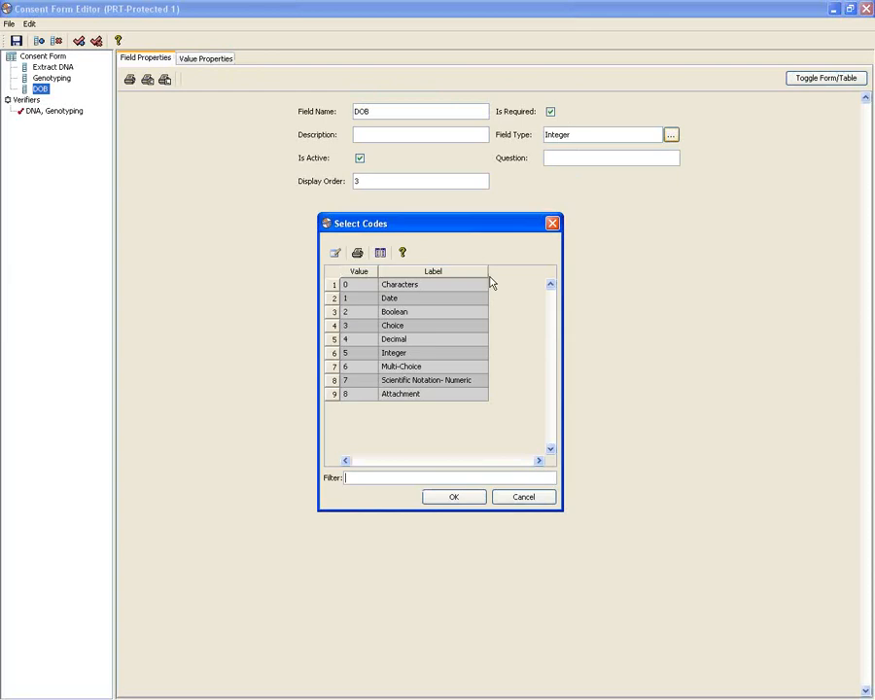
pyautogui.click(407, 300)
pyautogui.doubleClick(408, 303)
pyautogui.click(207, 62)
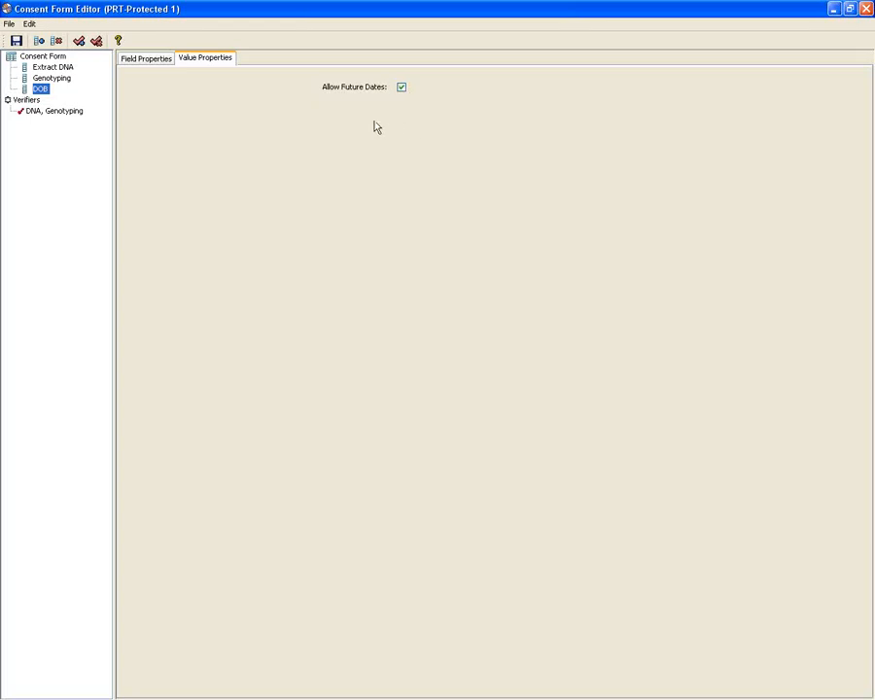
pyautogui.click(144, 60)
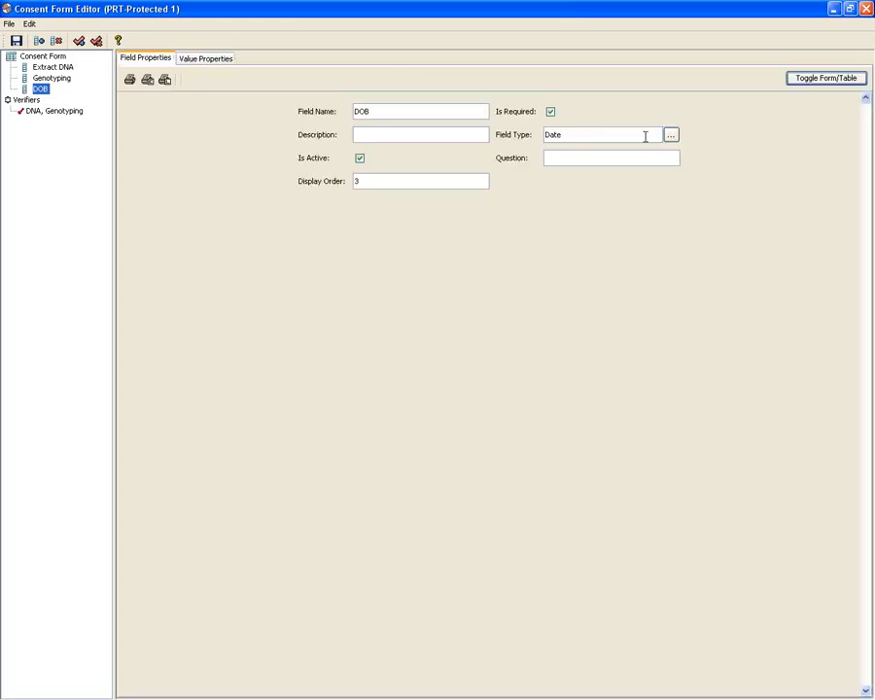
# Switch the DOB field to inactive and back to active, and look at its question and display order
pyautogui.click(360, 160)
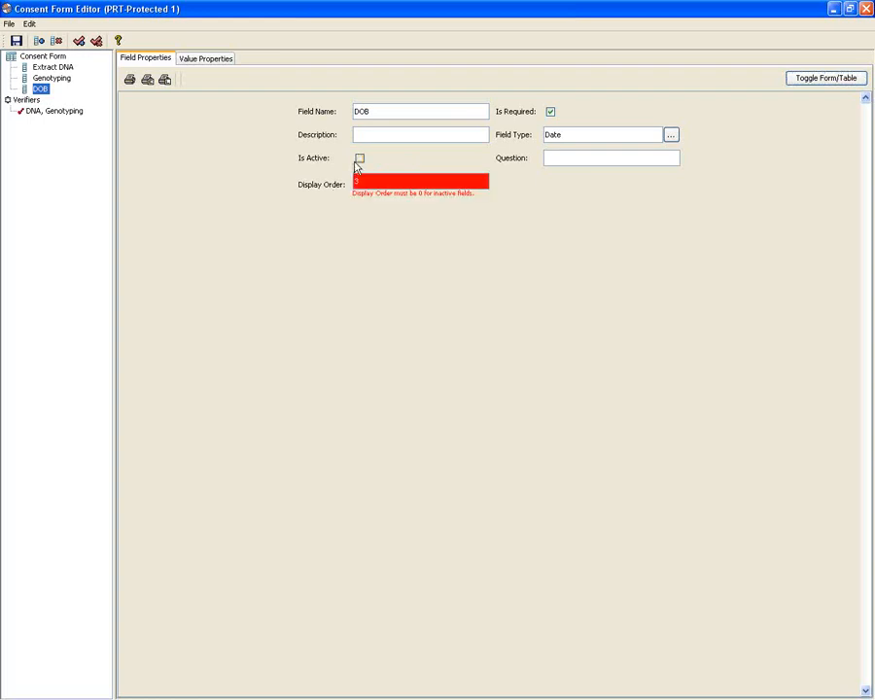
pyautogui.click(359, 158)
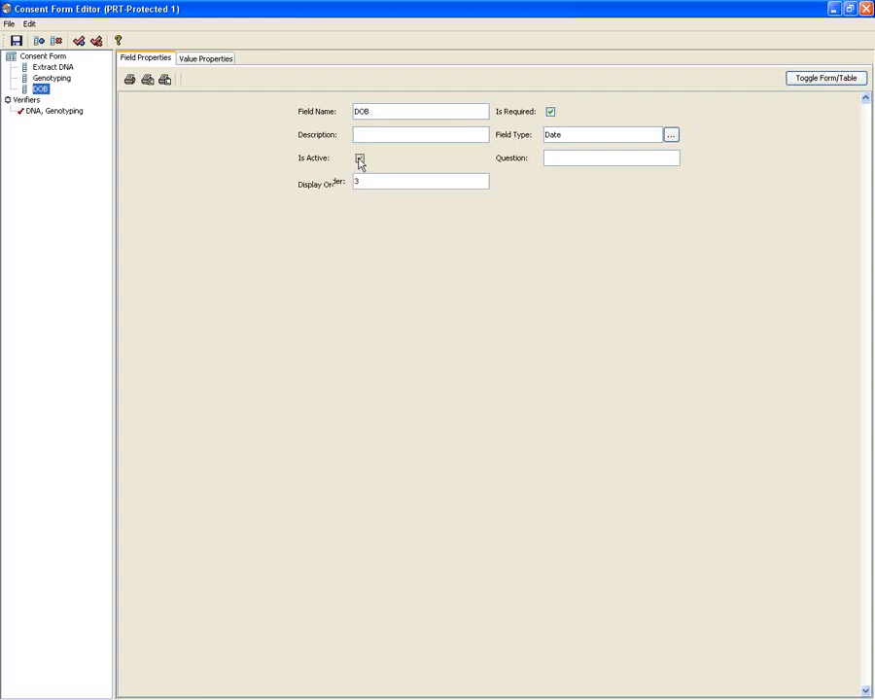
pyautogui.click(633, 159)
pyautogui.doubleClick(375, 181)
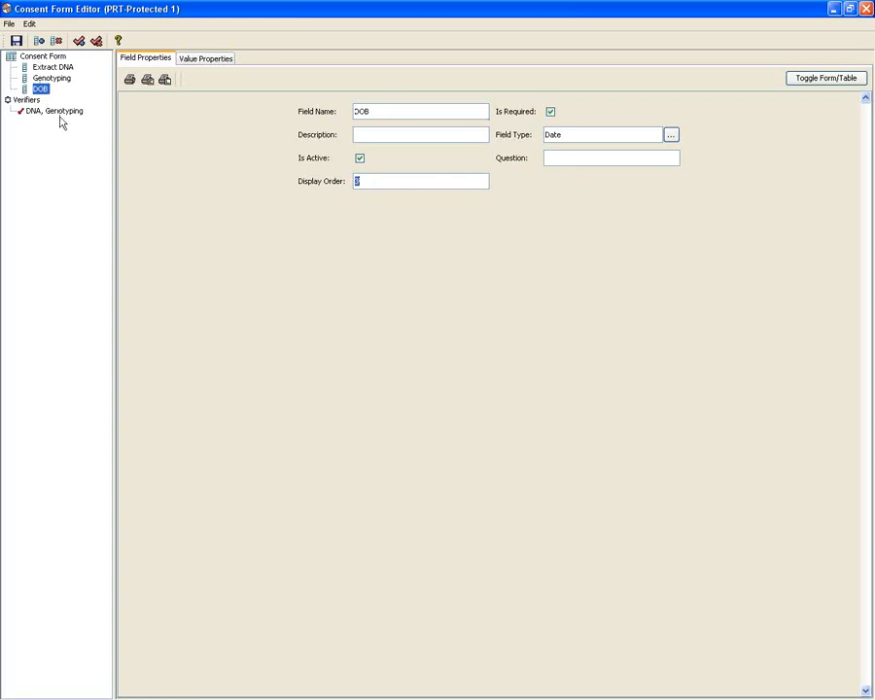
# Save the consent form and review the properties of its Genotyping, Extract DNA and DOB fields
pyautogui.click(15, 41)
pyautogui.click(60, 79)
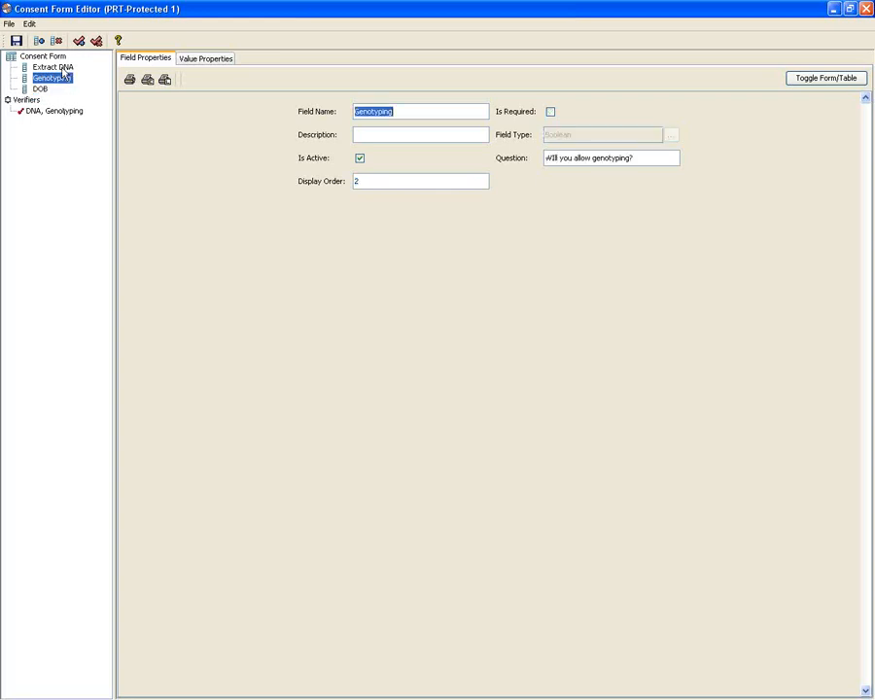
pyautogui.click(63, 68)
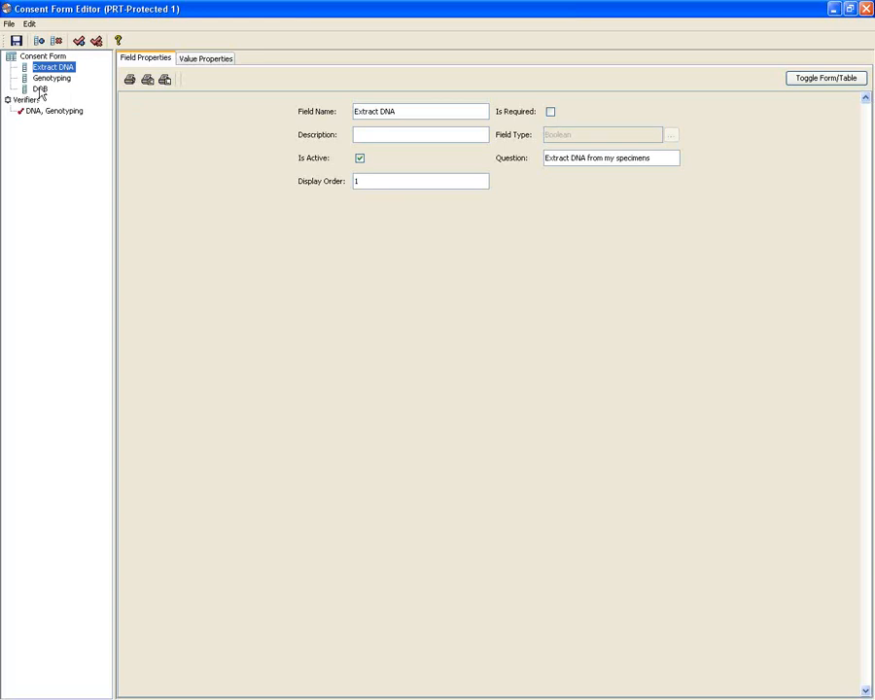
pyautogui.click(39, 89)
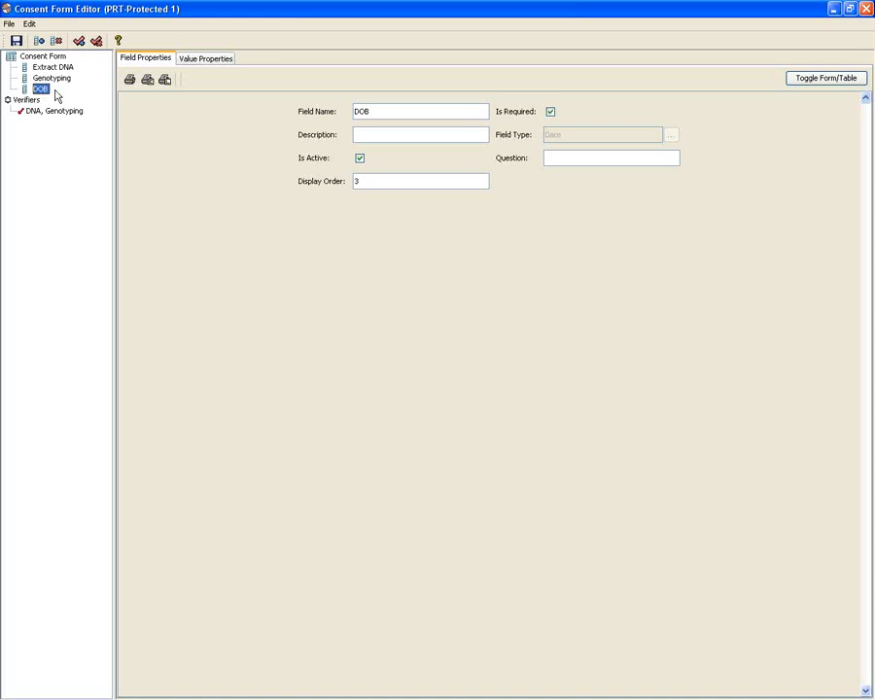
# Examine the DNA, Genotyping verifier, including its severity choices and its criteria for Extract DNA and Genotyping
pyautogui.click(26, 100)
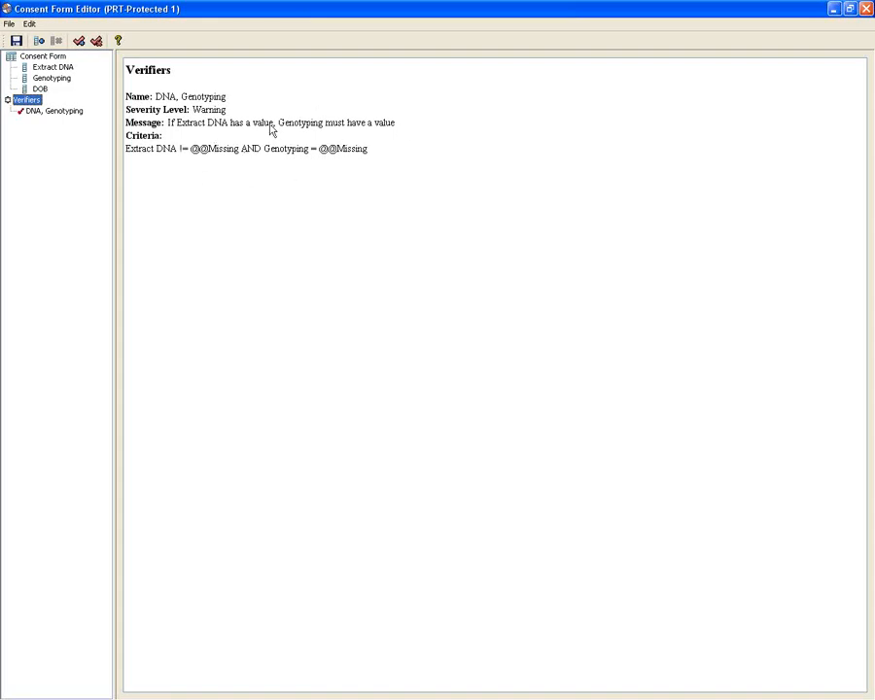
pyautogui.click(48, 115)
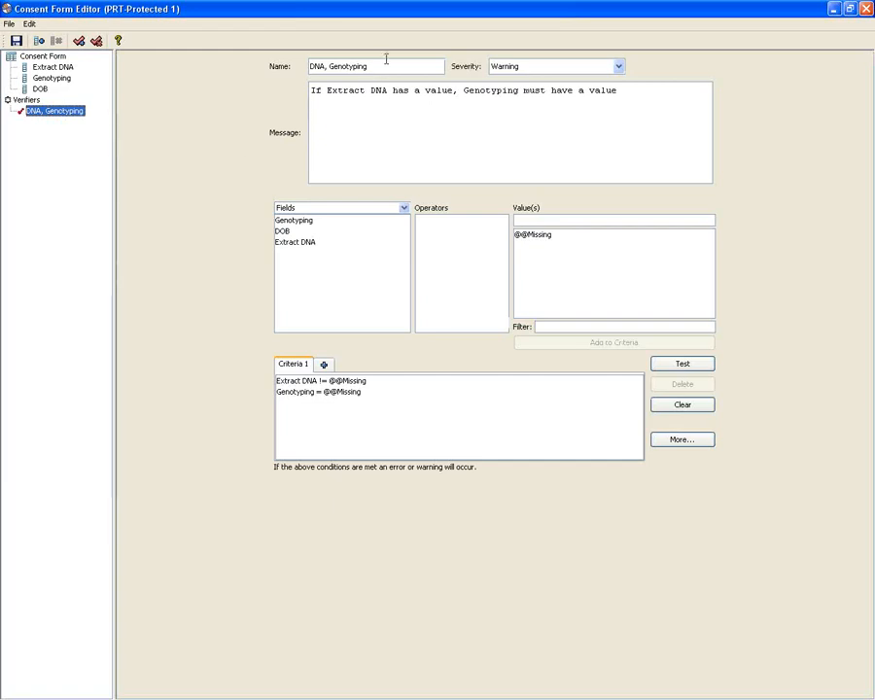
pyautogui.click(617, 66)
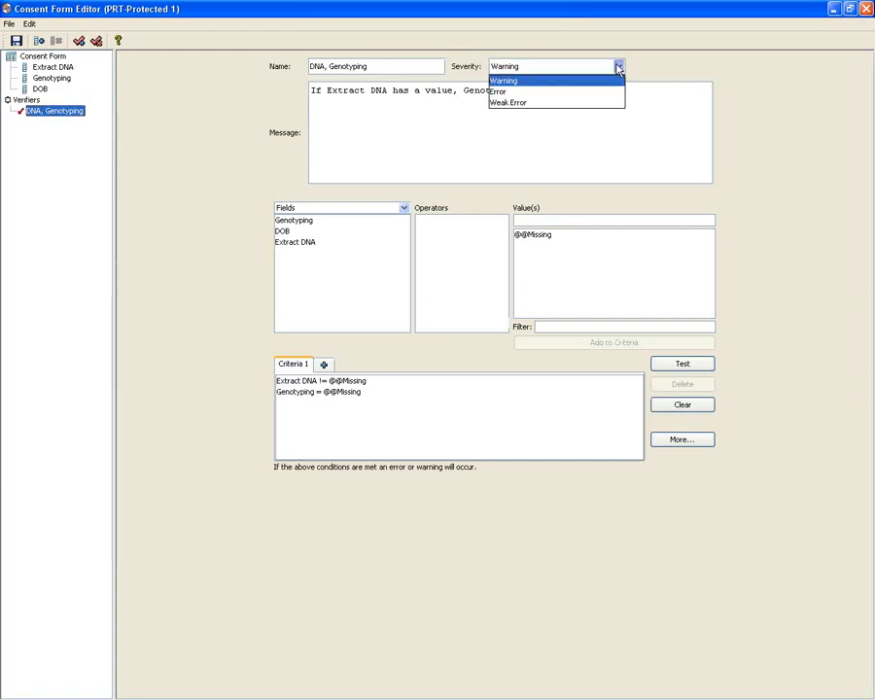
pyautogui.click(515, 82)
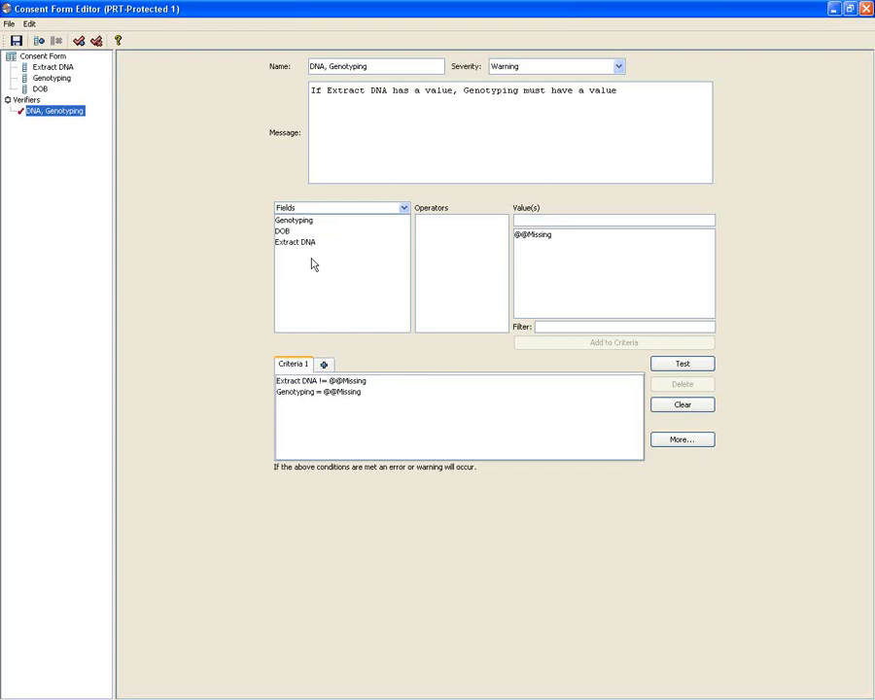
pyautogui.click(309, 383)
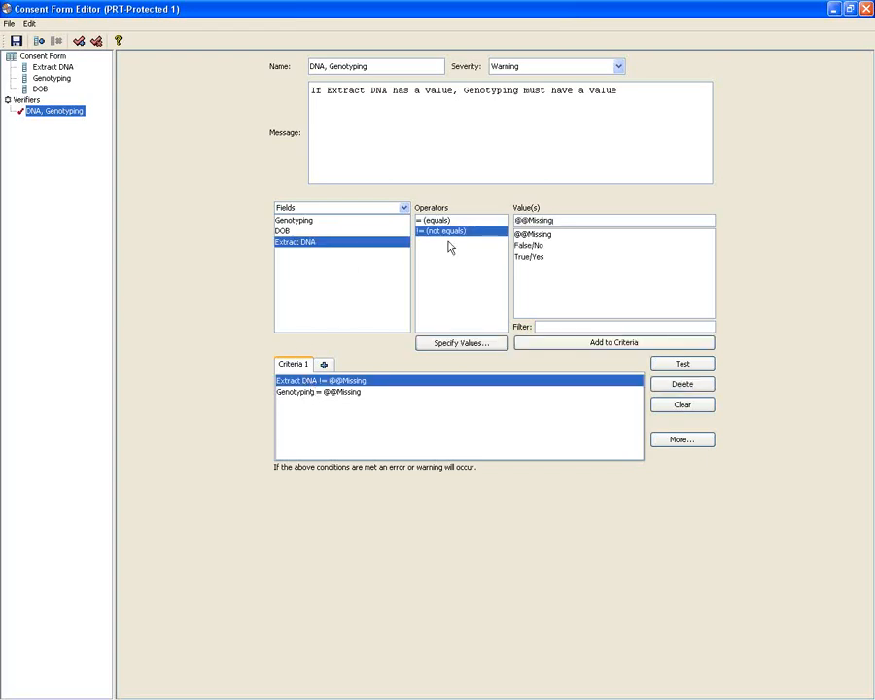
pyautogui.click(325, 394)
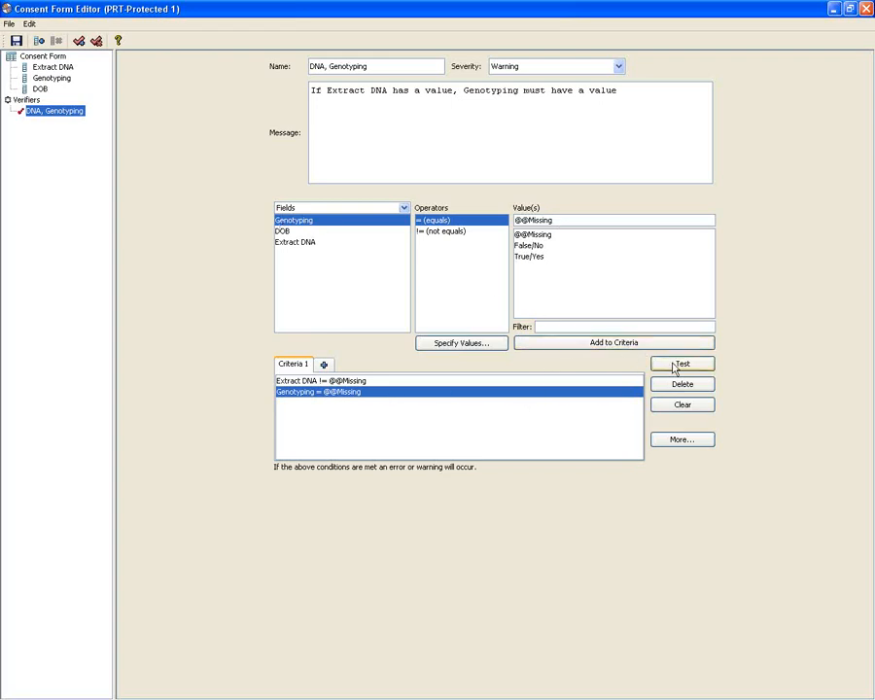
# Test the DNA, Genotyping verifier with the DOB field filled and Extract DNA set to True/Yes while Genotyping stays empty
pyautogui.click(360, 242)
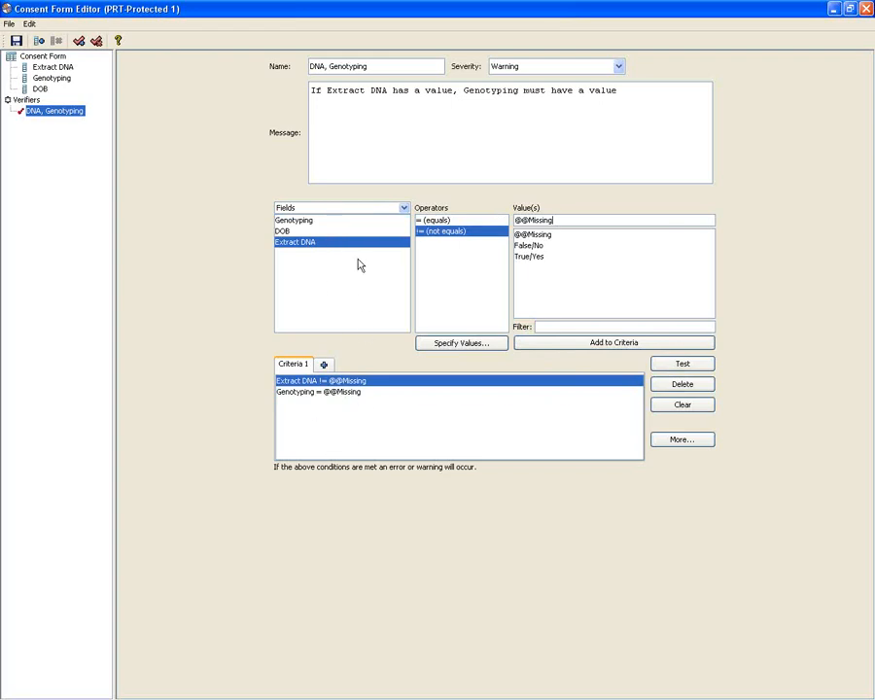
pyautogui.click(666, 366)
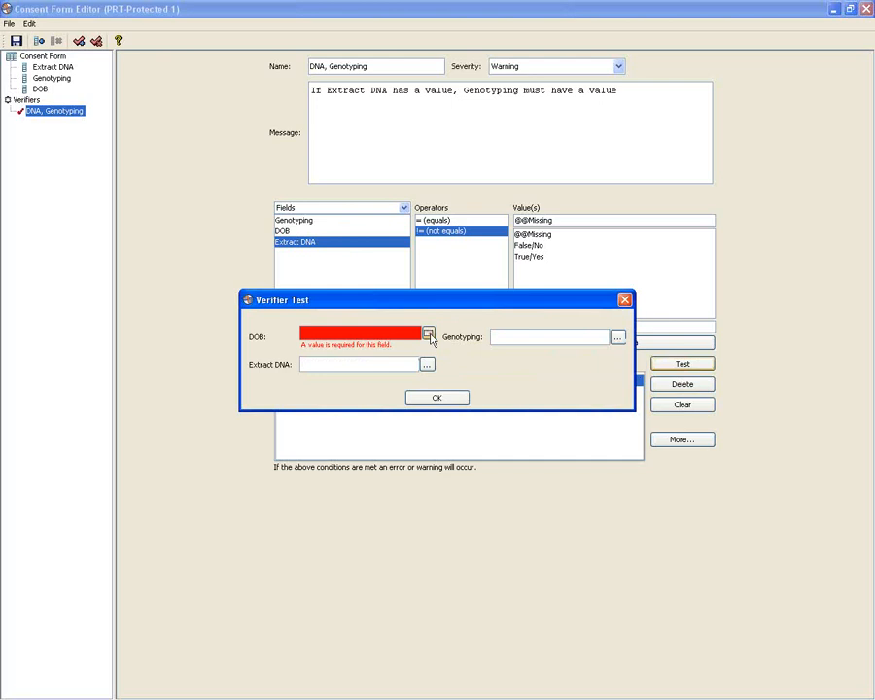
pyautogui.click(428, 334)
pyautogui.click(386, 387)
pyautogui.click(386, 359)
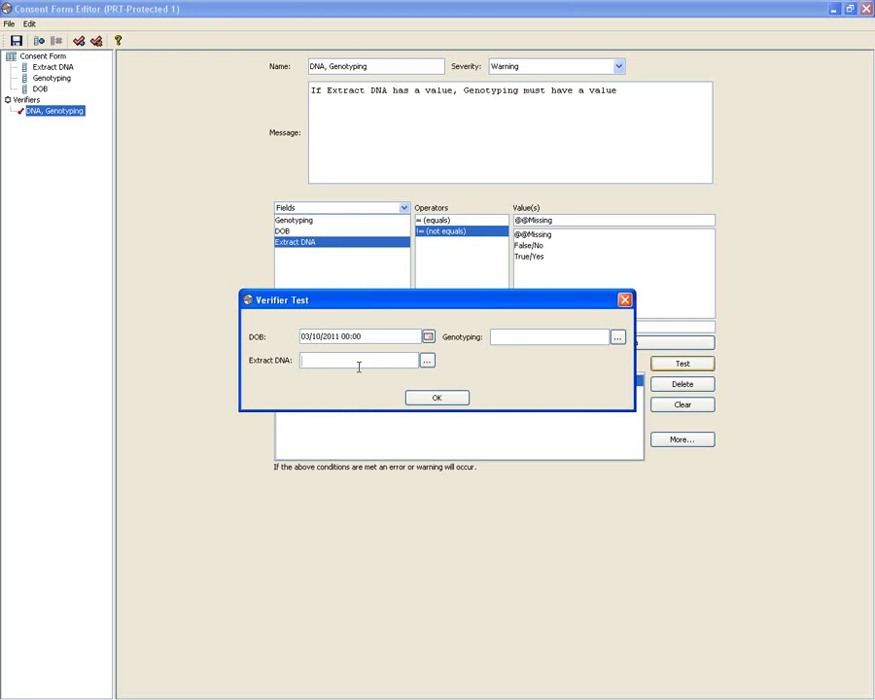
pyautogui.click(425, 361)
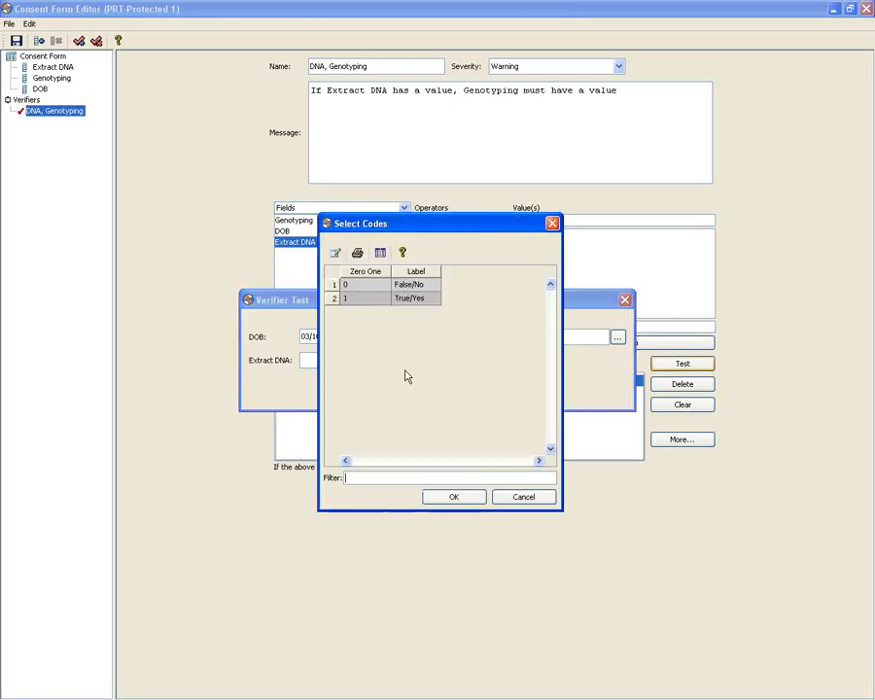
pyautogui.click(402, 300)
pyautogui.click(452, 498)
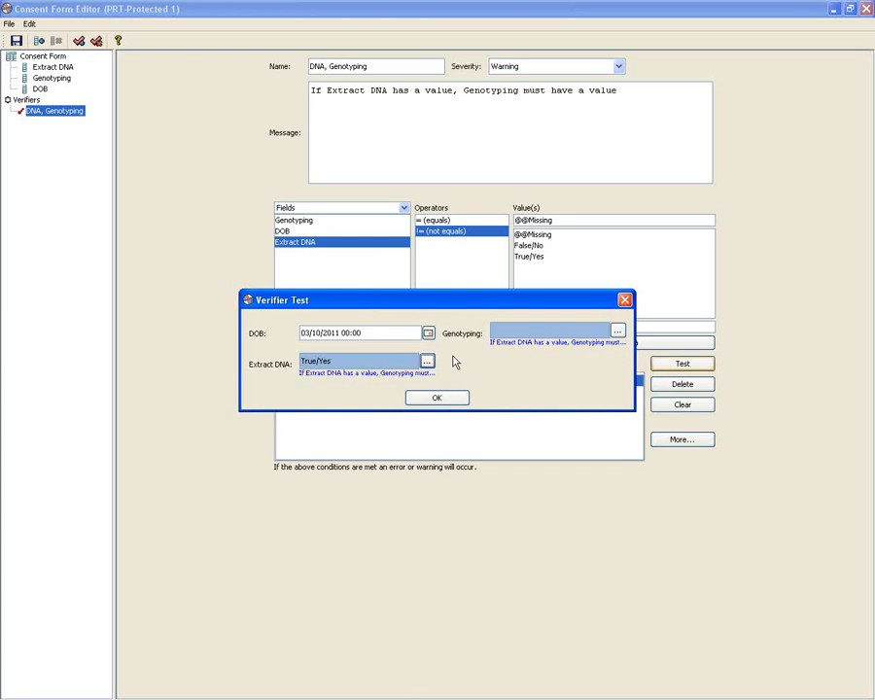
pyautogui.click(442, 401)
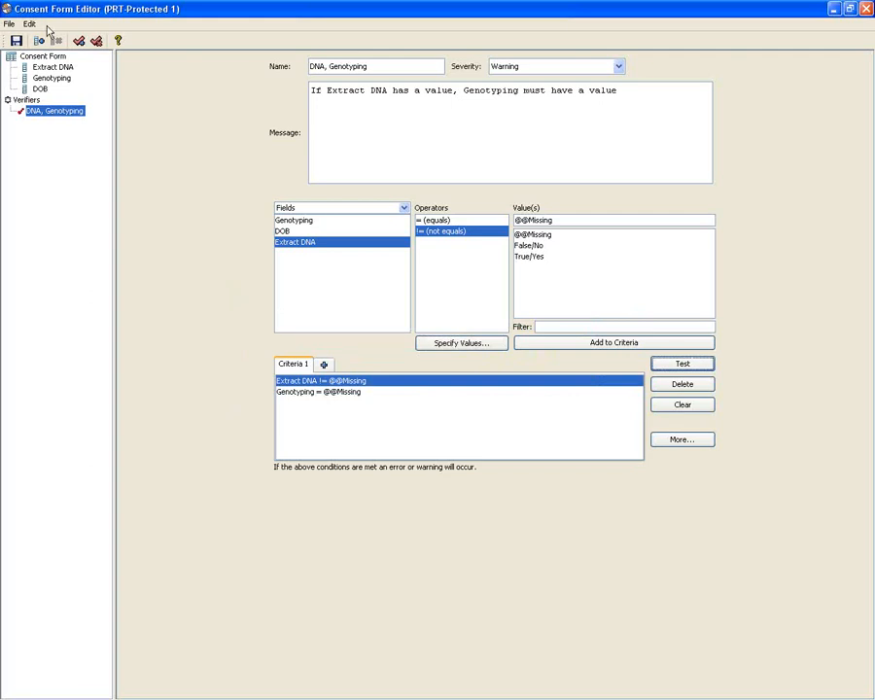
# Start a blank new field and a blank new verifier on the Protected 1 consent form, and close the editor without saving
pyautogui.click(42, 56)
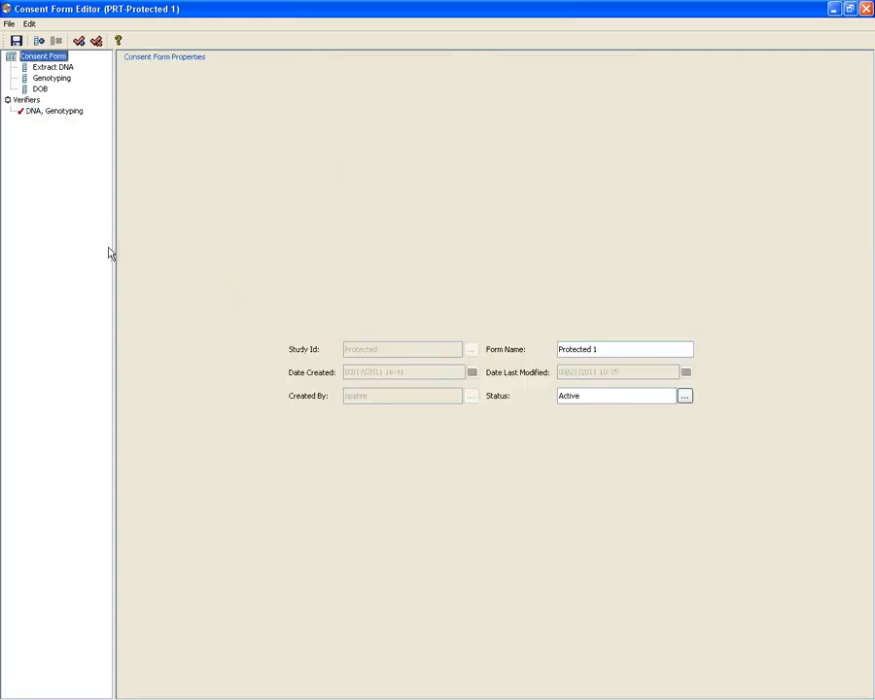
pyautogui.click(38, 40)
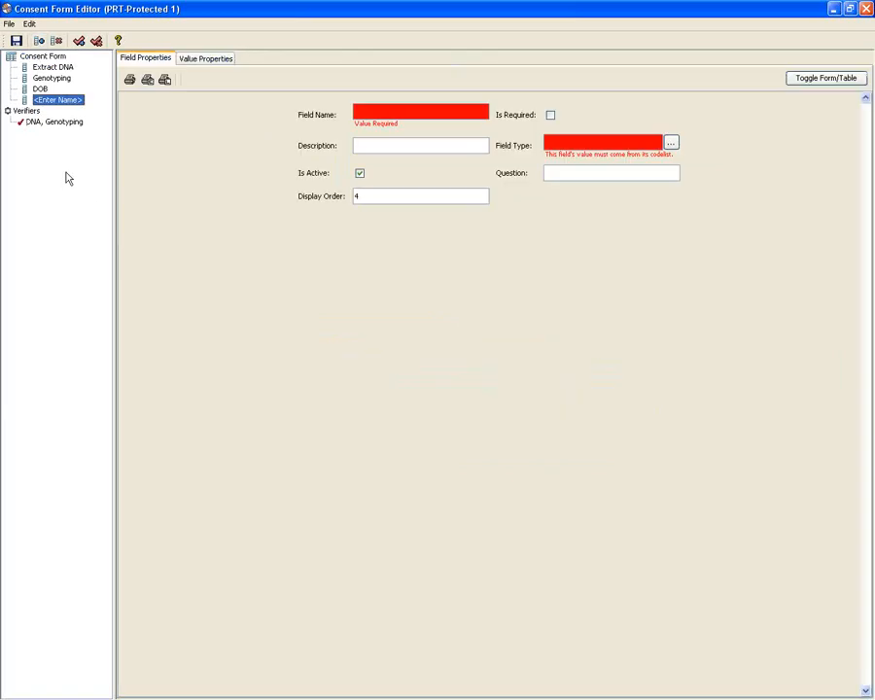
pyautogui.click(27, 110)
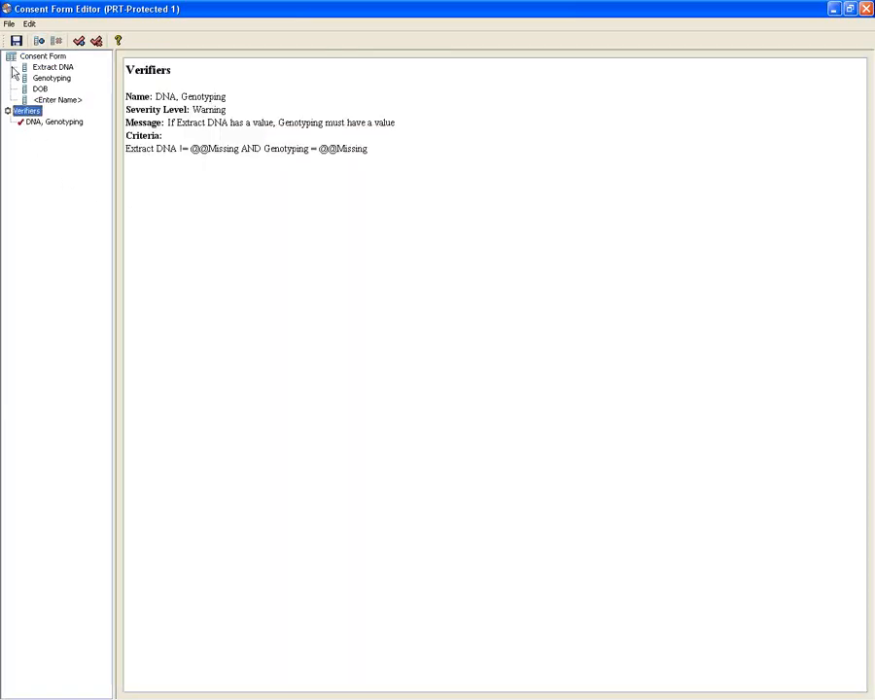
pyautogui.click(78, 41)
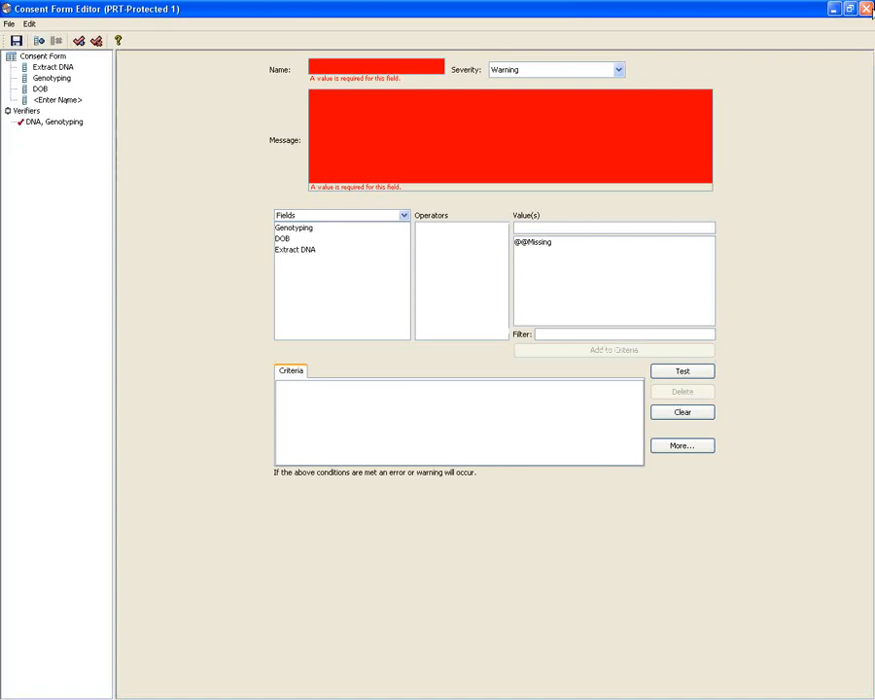
pyautogui.click(864, 8)
pyautogui.click(436, 379)
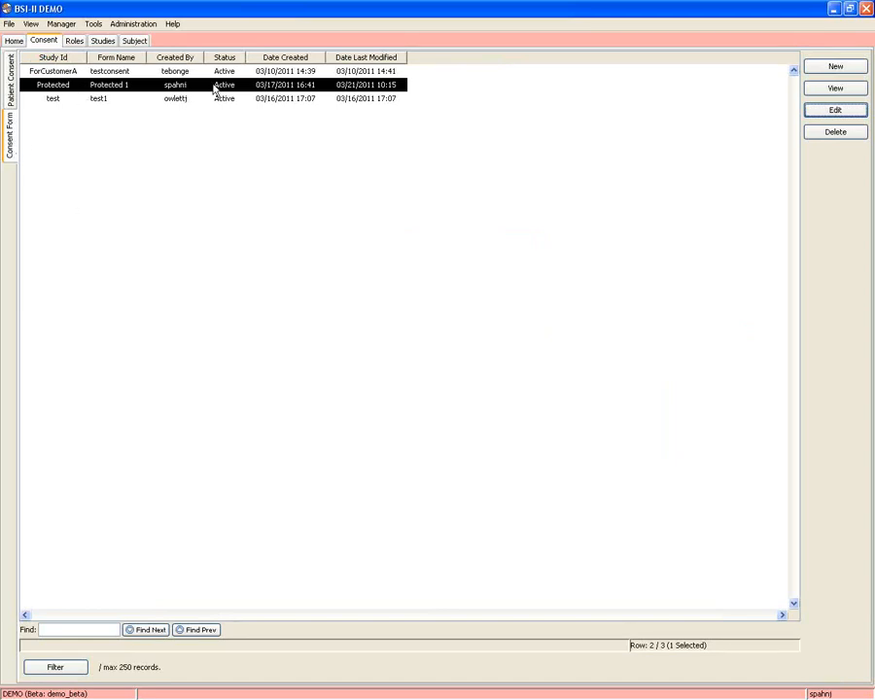
# Reopen the Protected 1 consent form and check its available status choices, leaving the editor without changes
pyautogui.click(844, 113)
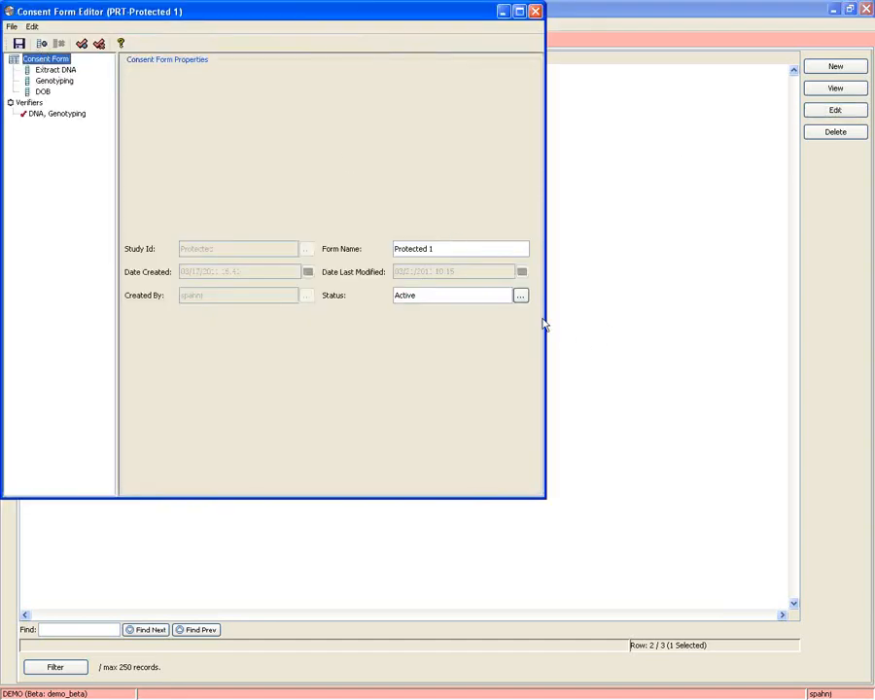
pyautogui.click(520, 296)
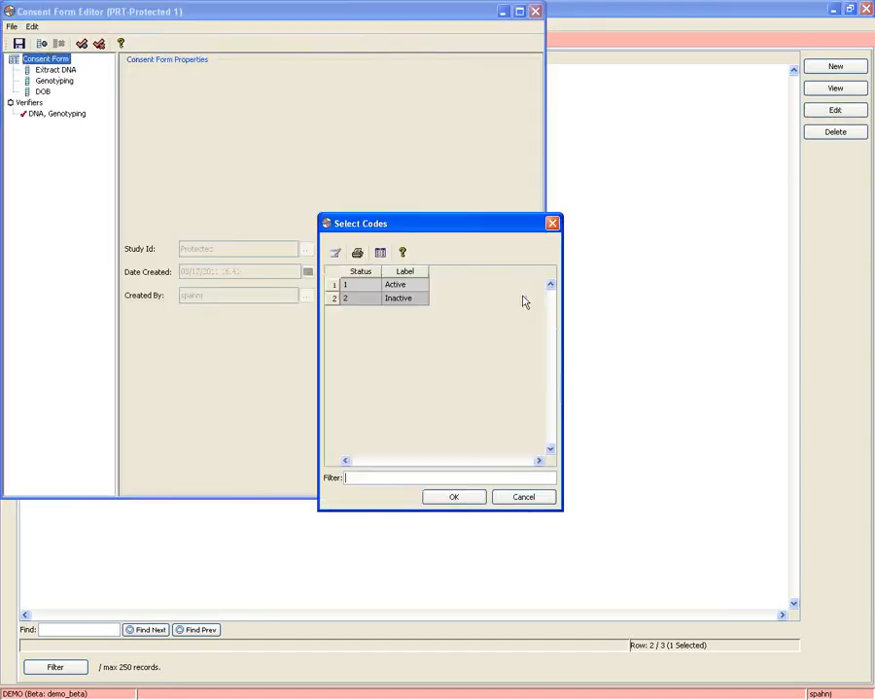
pyautogui.click(551, 224)
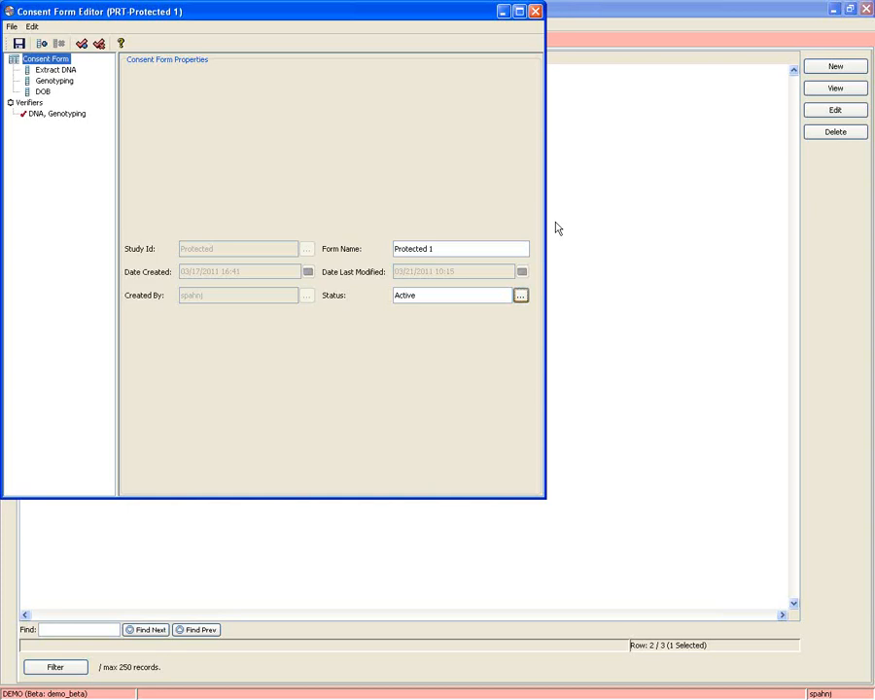
pyautogui.click(535, 11)
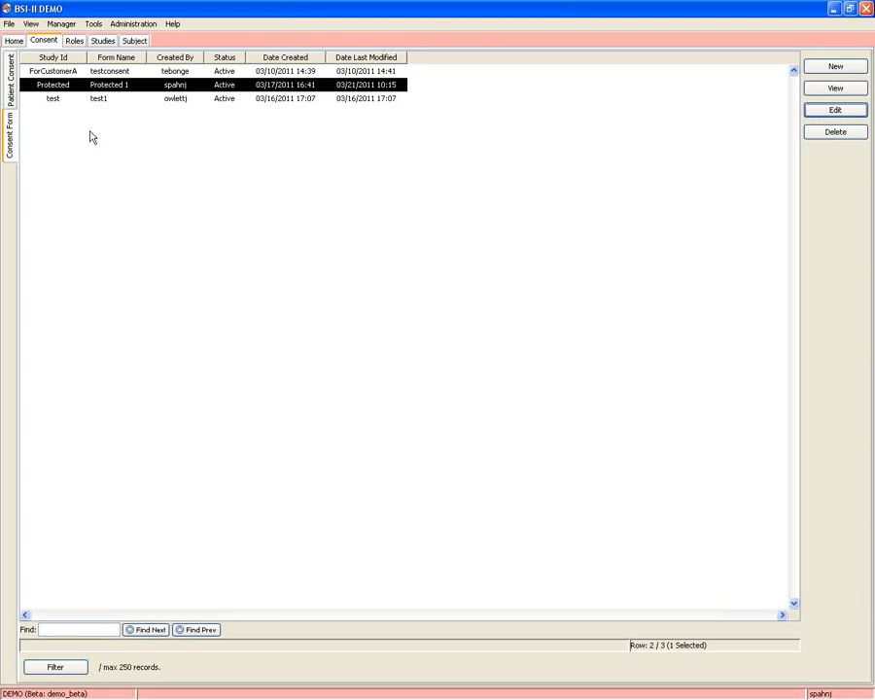
# Filter the patient consent records to the Protected study and display them with the PRT-Protected 1 consent form's fields
pyautogui.click(10, 72)
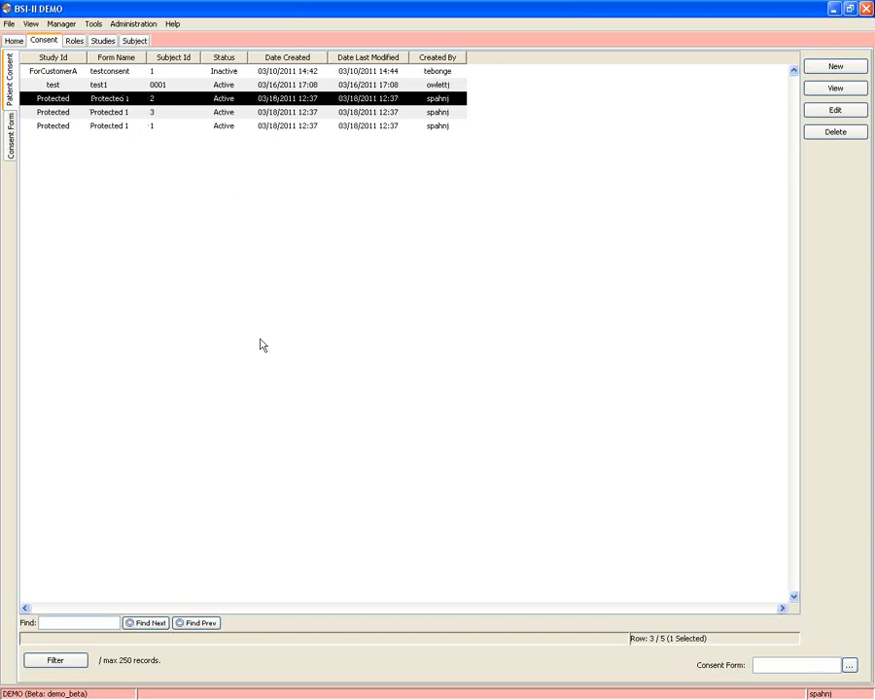
pyautogui.click(60, 663)
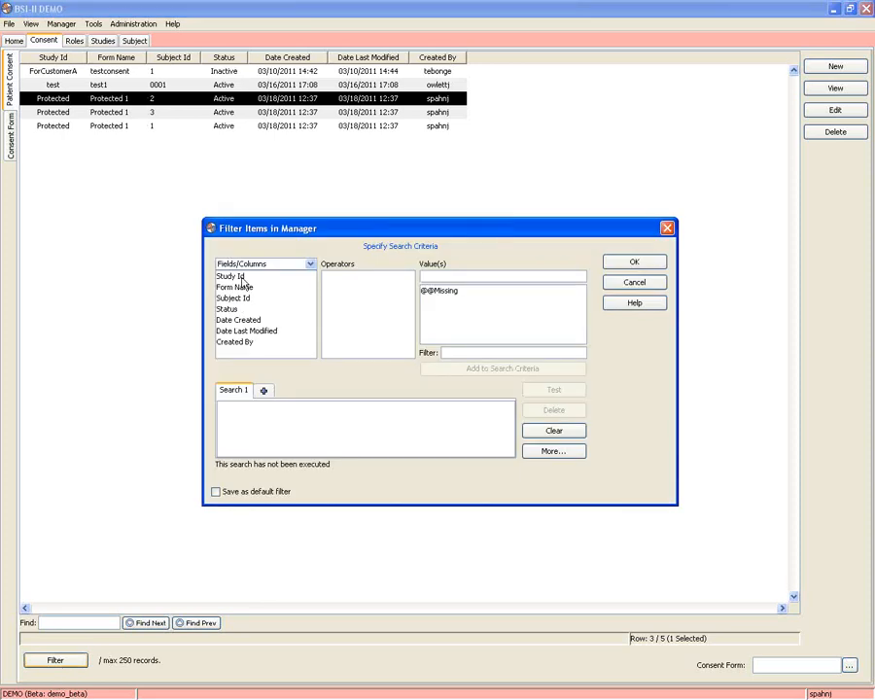
pyautogui.click(238, 277)
pyautogui.scroll(-2, 451, 330)
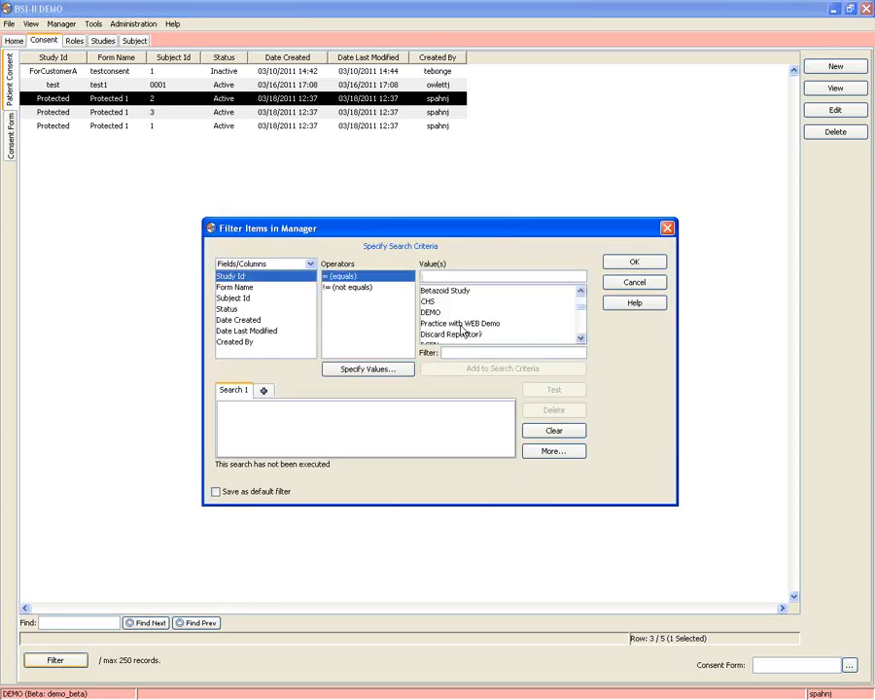
pyautogui.click(439, 276)
pyautogui.write('prtl')
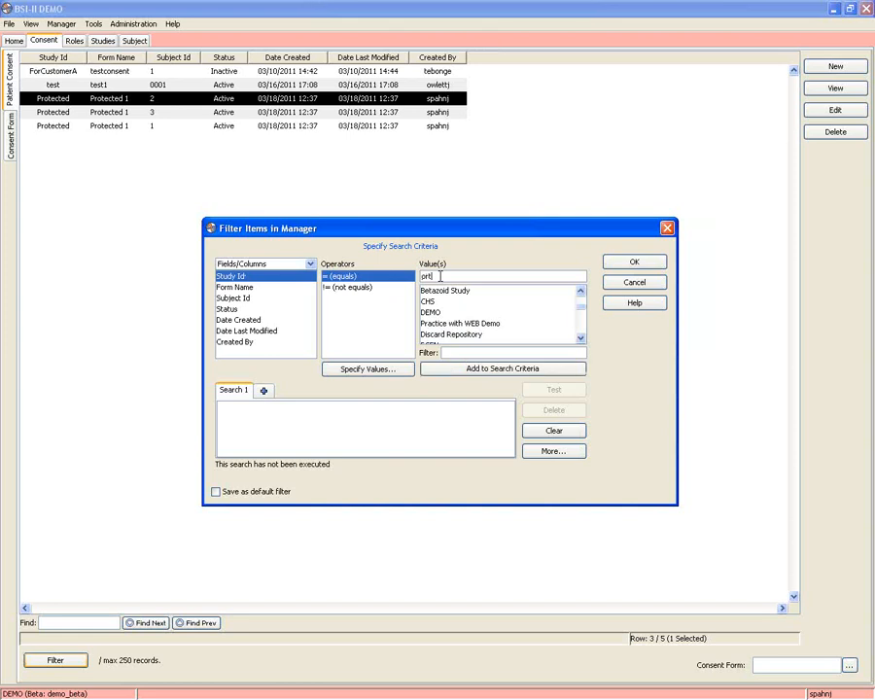
pyautogui.click(478, 373)
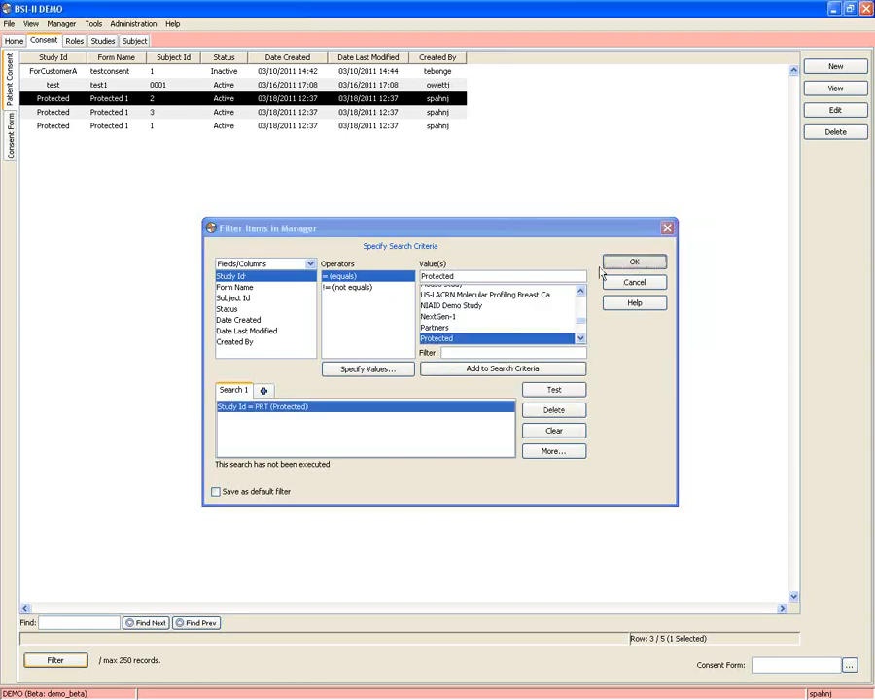
pyautogui.click(643, 262)
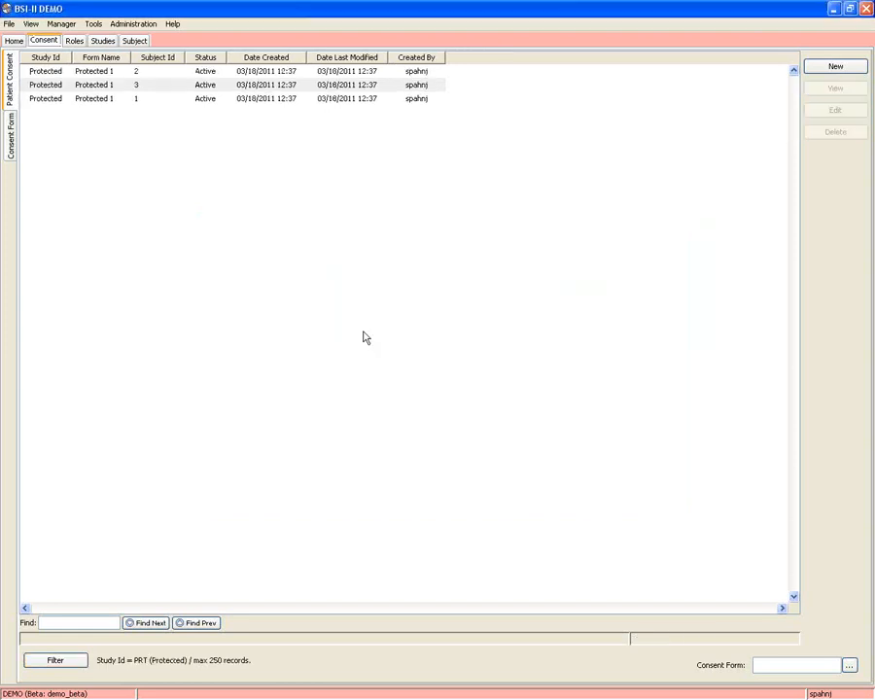
pyautogui.click(849, 667)
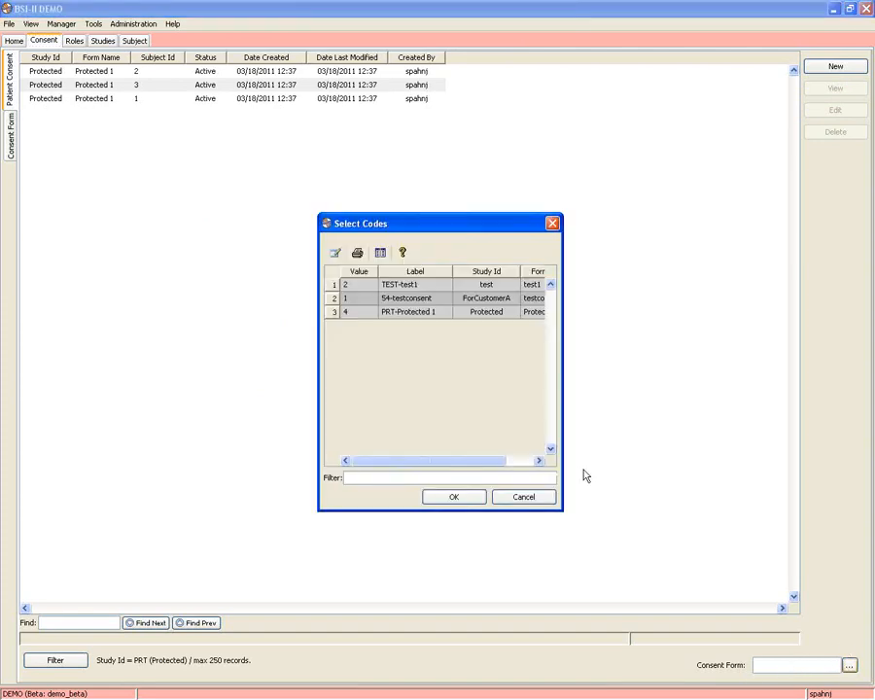
pyautogui.click(444, 318)
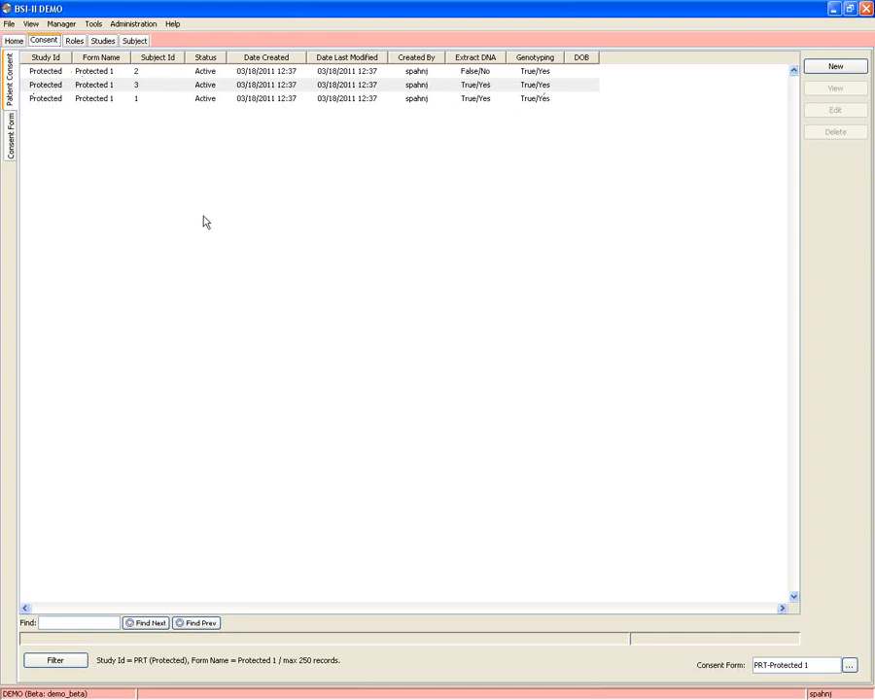
# Create a new patient consent record using the PRT-Protected 1 form in a maximised window, and check where data can be imported
pyautogui.click(820, 70)
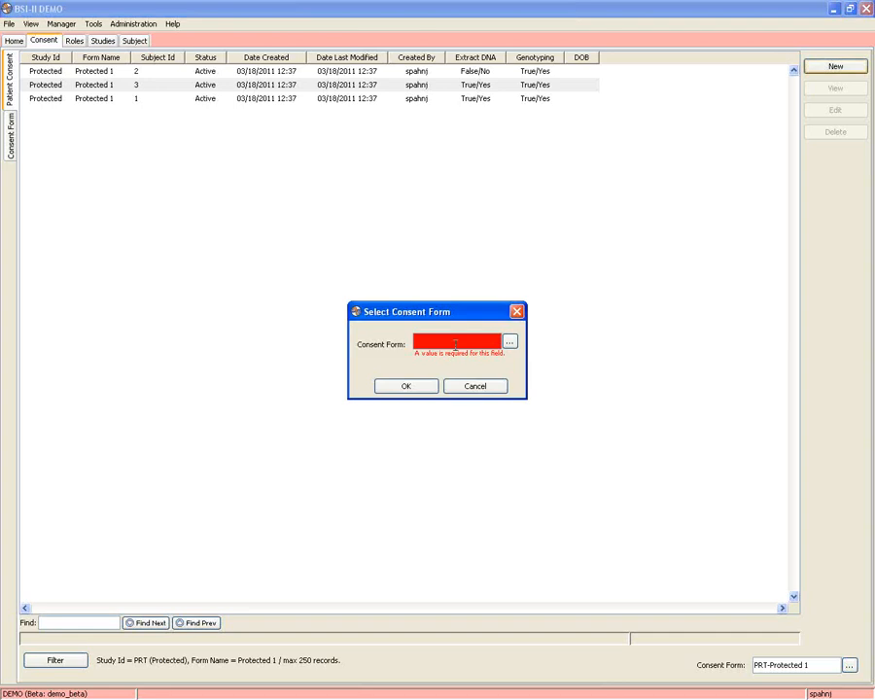
pyautogui.click(509, 342)
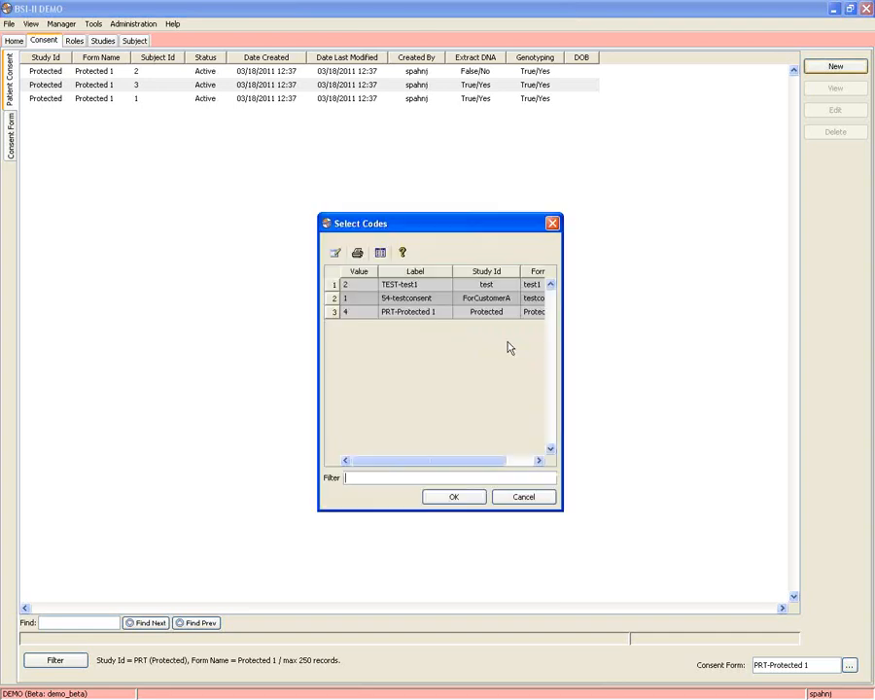
pyautogui.doubleClick(455, 312)
pyautogui.click(404, 387)
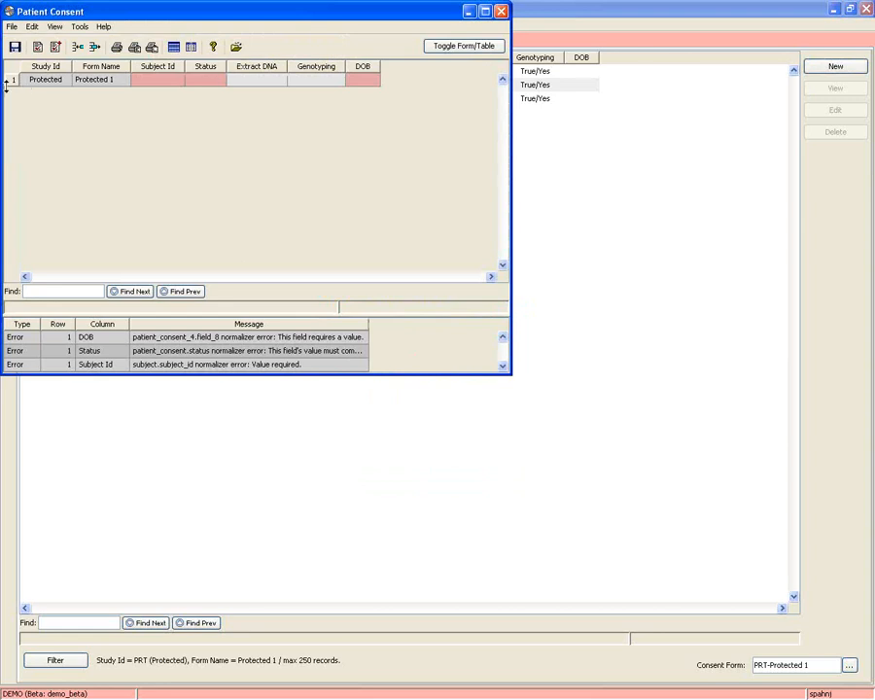
pyautogui.click(484, 12)
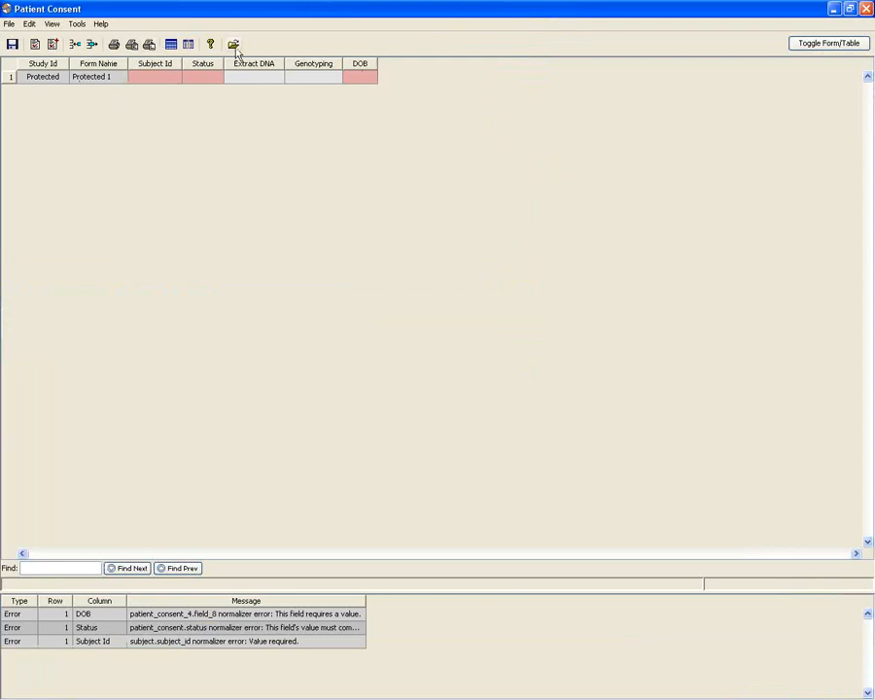
pyautogui.click(8, 23)
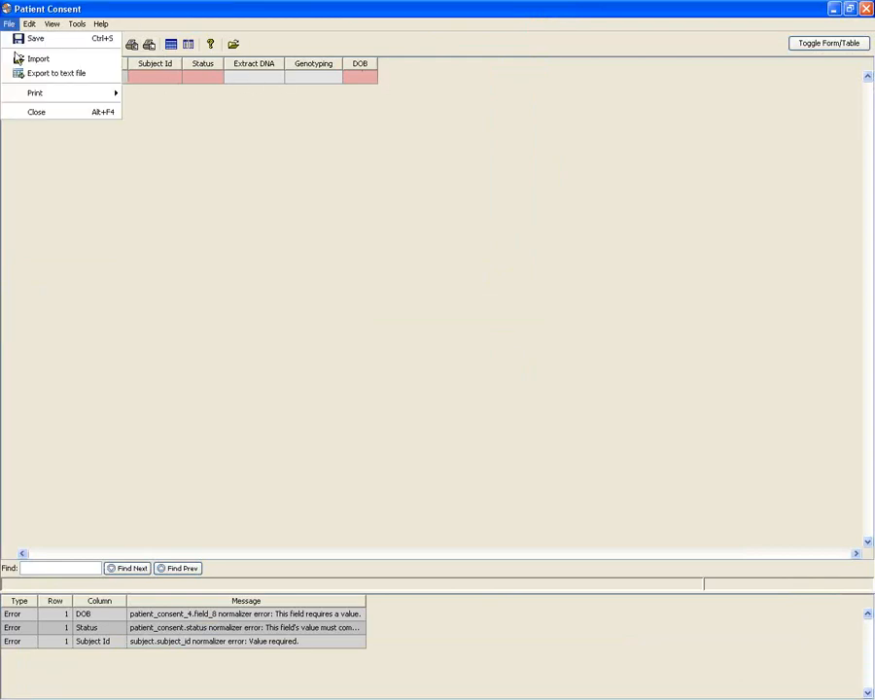
pyautogui.click(259, 45)
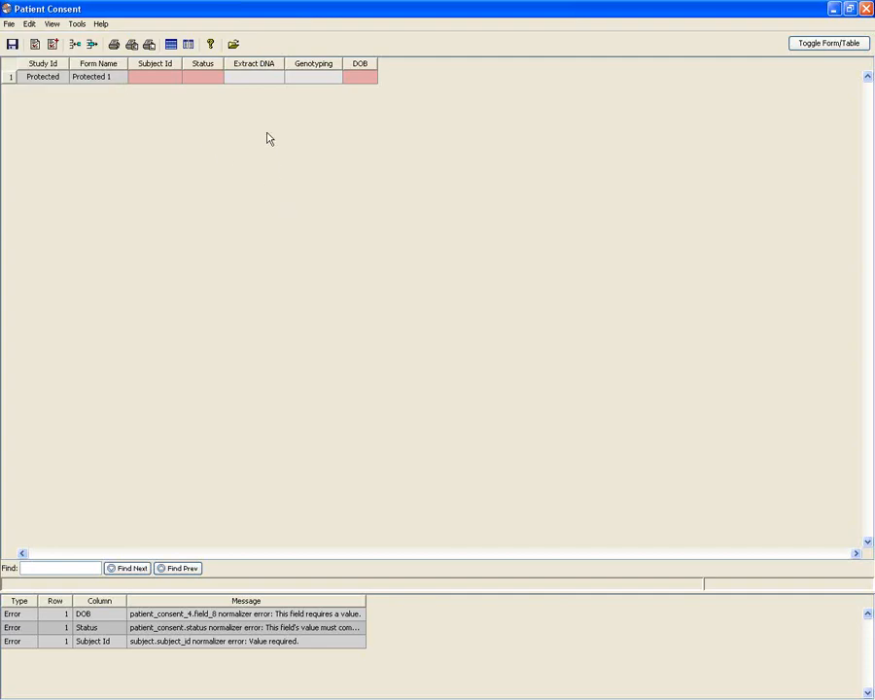
# Fill in the record's Subject Id from the code list in form view, and return to the table view
pyautogui.click(805, 49)
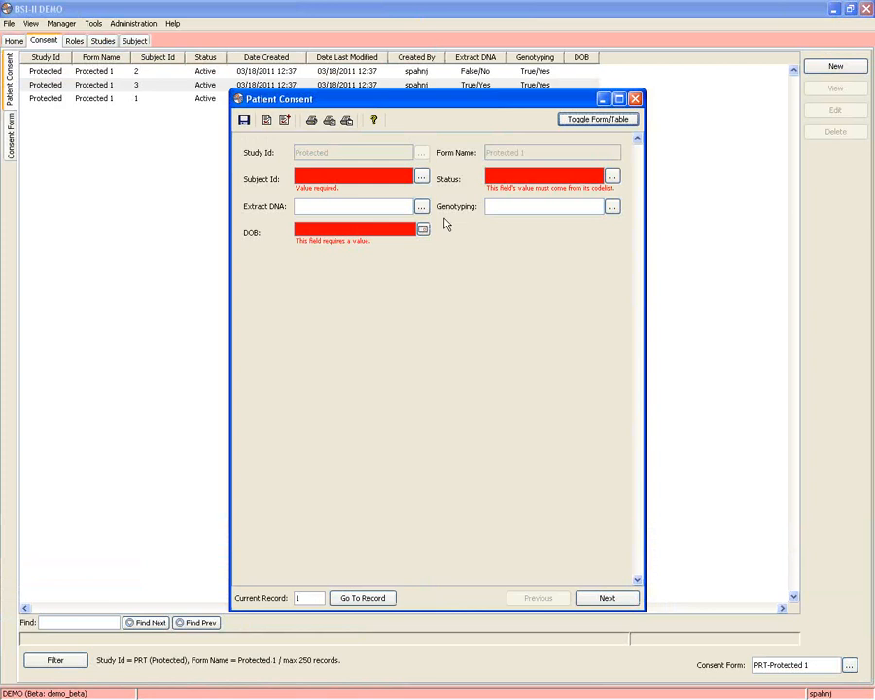
pyautogui.click(420, 178)
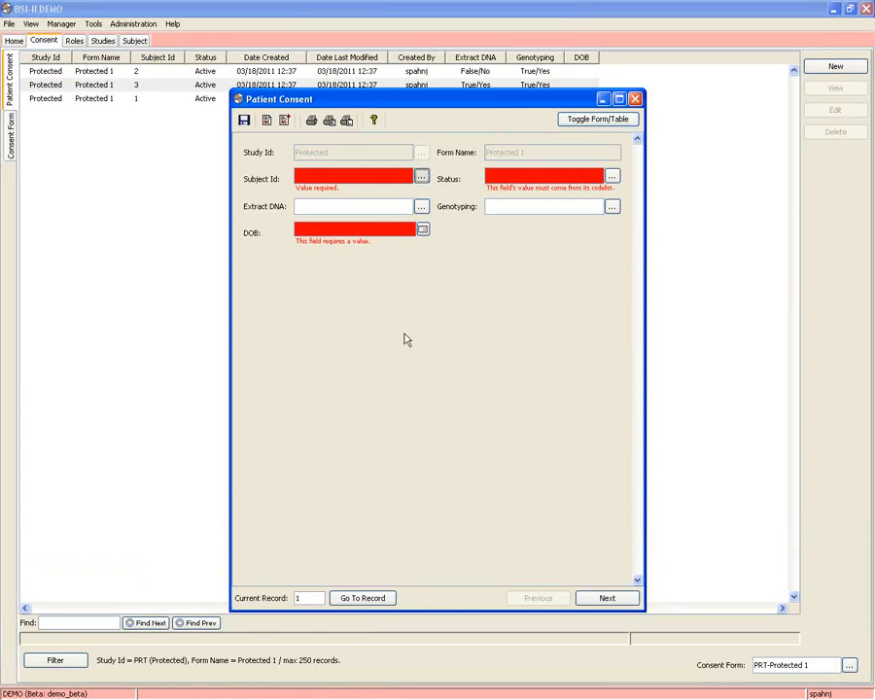
pyautogui.doubleClick(397, 413)
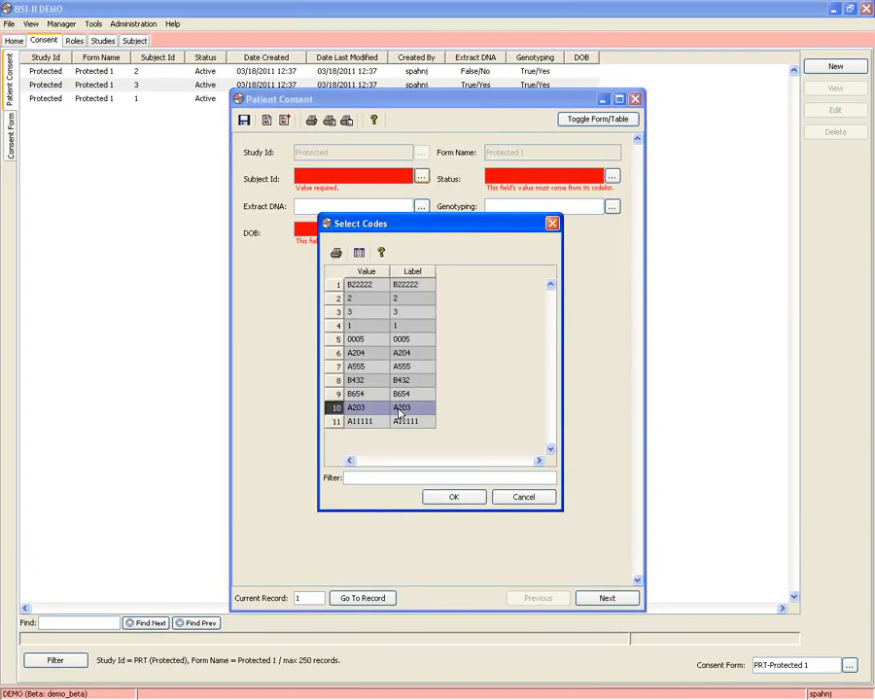
pyautogui.click(627, 120)
# Add four blank rows below the first record in the patient consent table
pyautogui.click(308, 85)
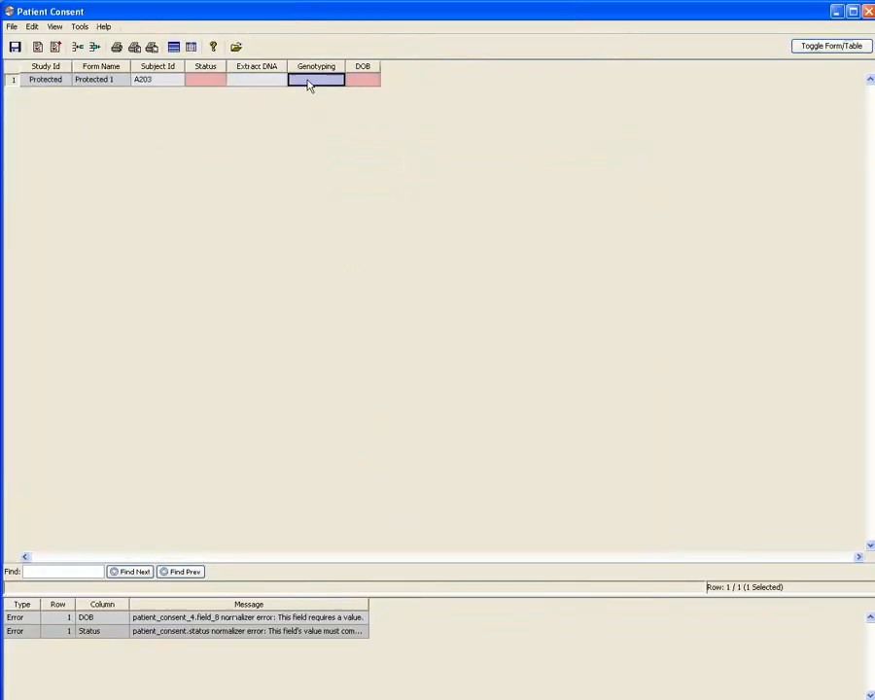
pyautogui.press('Down')
pyautogui.press('Down')
pyautogui.press('Down')
pyautogui.press('Down')
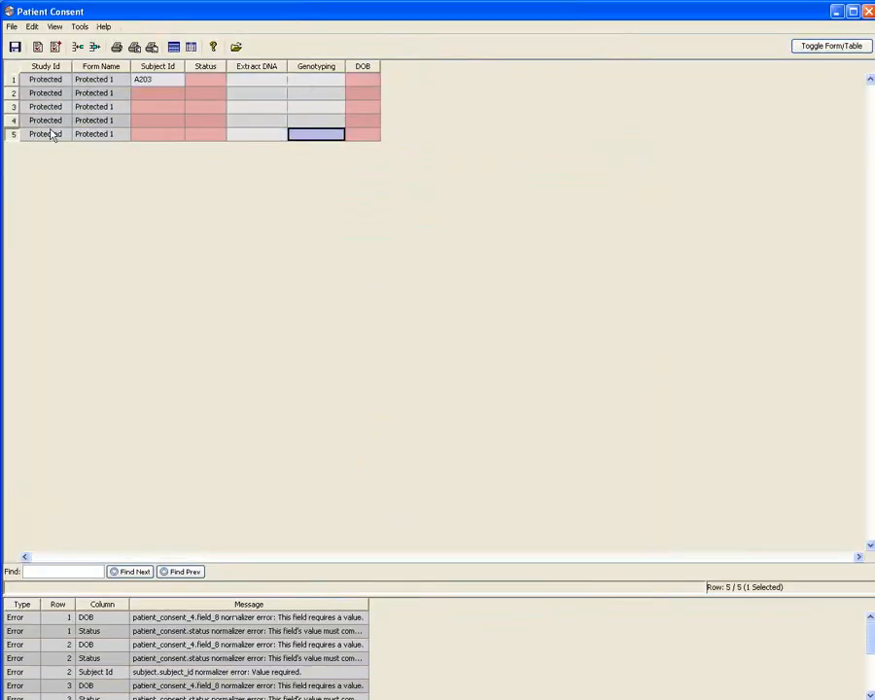
# Delete the four blank rows below the first record in the patient consent table
pyautogui.click(14, 92)
pyautogui.click(53, 123)
pyautogui.moveTo(13, 92); pyautogui.dragTo(16, 132)
pyautogui.click(94, 47)
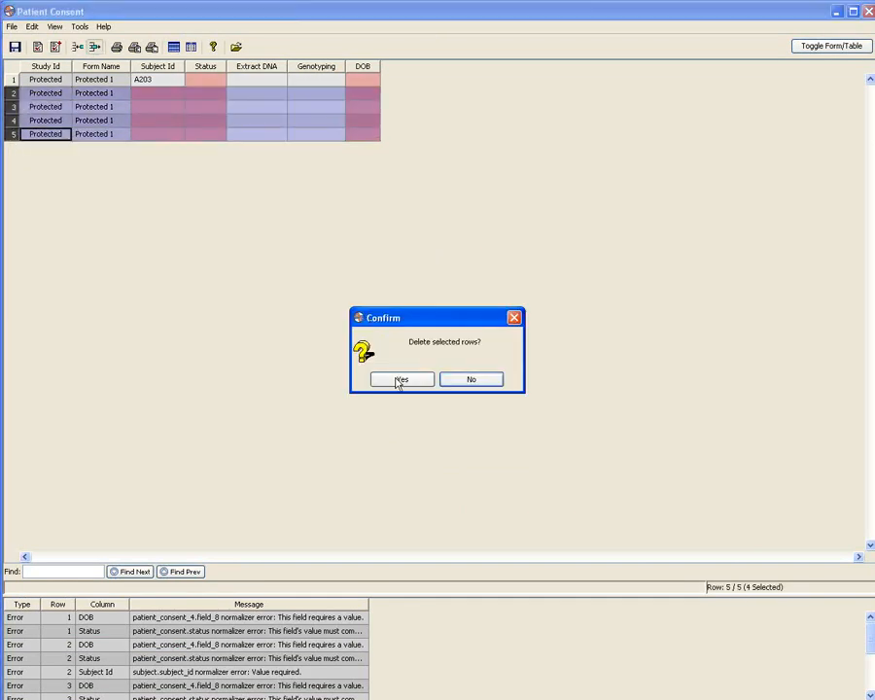
pyautogui.click(395, 379)
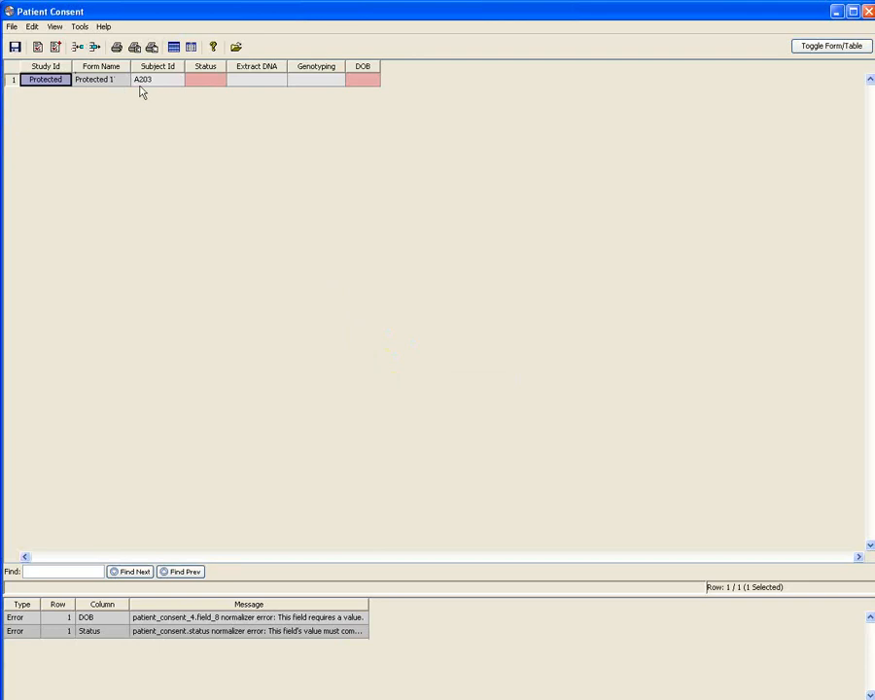
# Set the consent record's Status to Active from the code list, and set Extract DNA and Genotyping to True/Yes
pyautogui.click(221, 82)
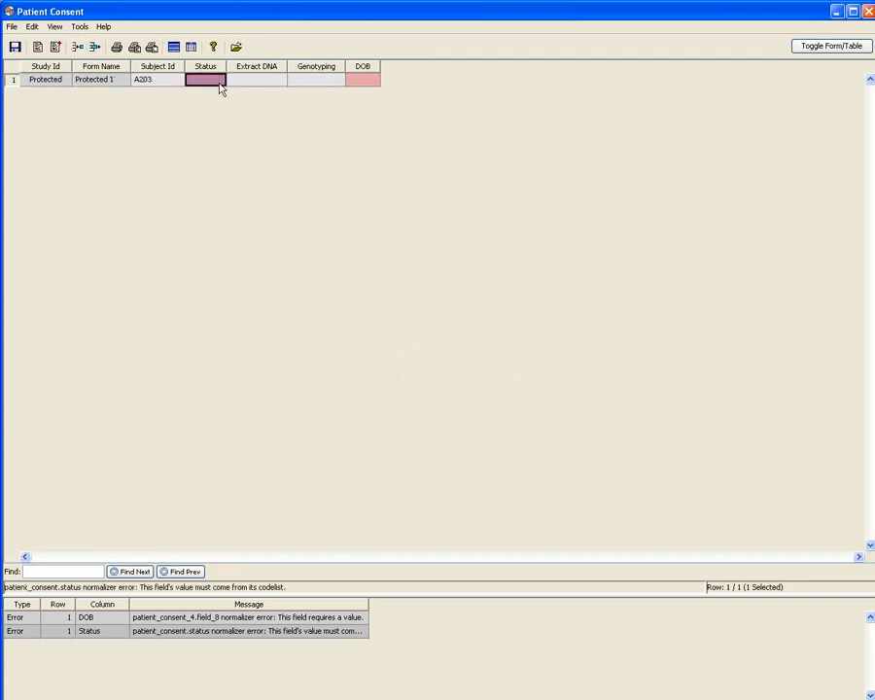
pyautogui.click(221, 81)
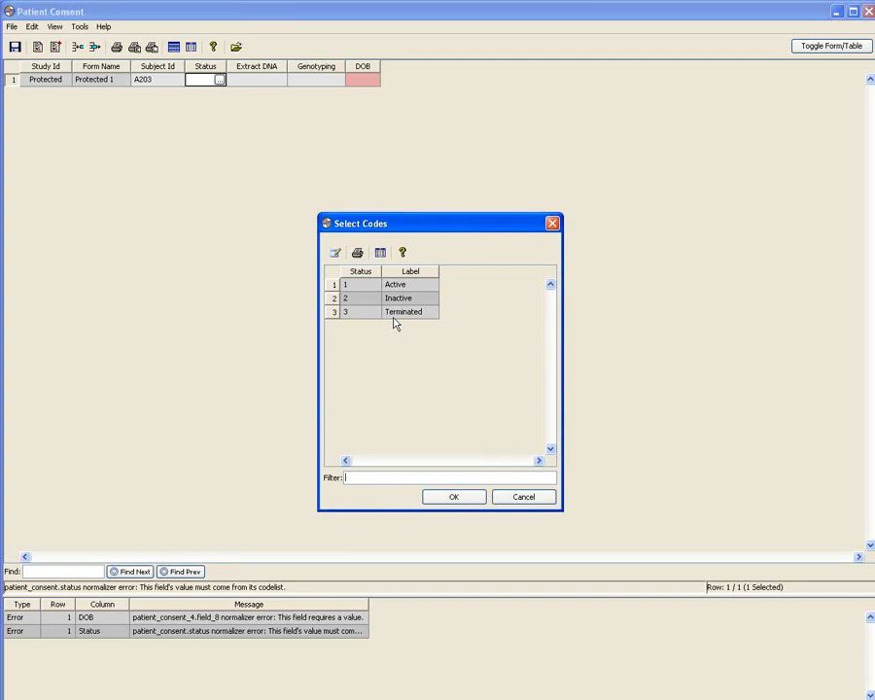
pyautogui.doubleClick(394, 285)
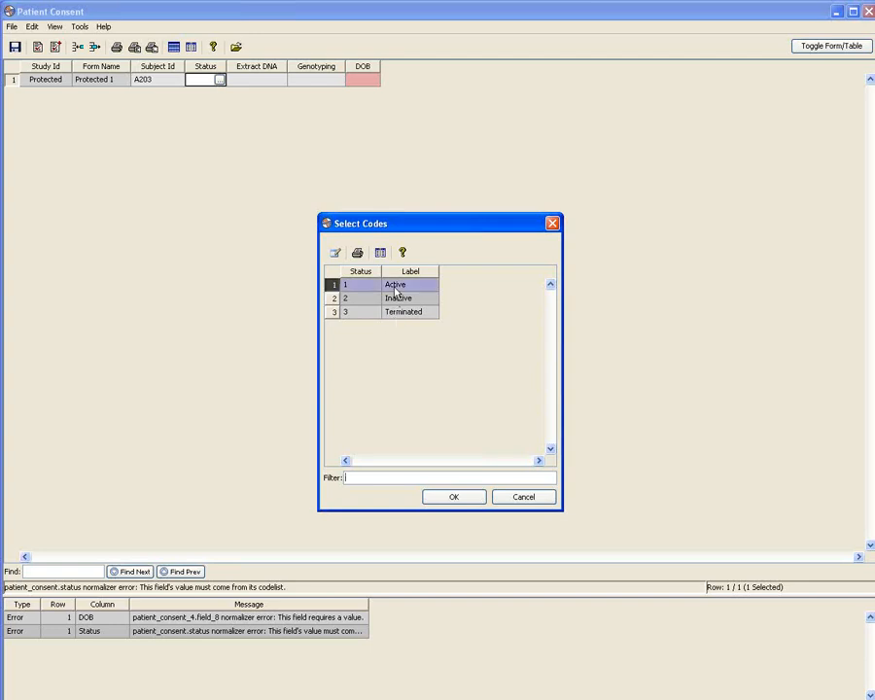
pyautogui.click(268, 84)
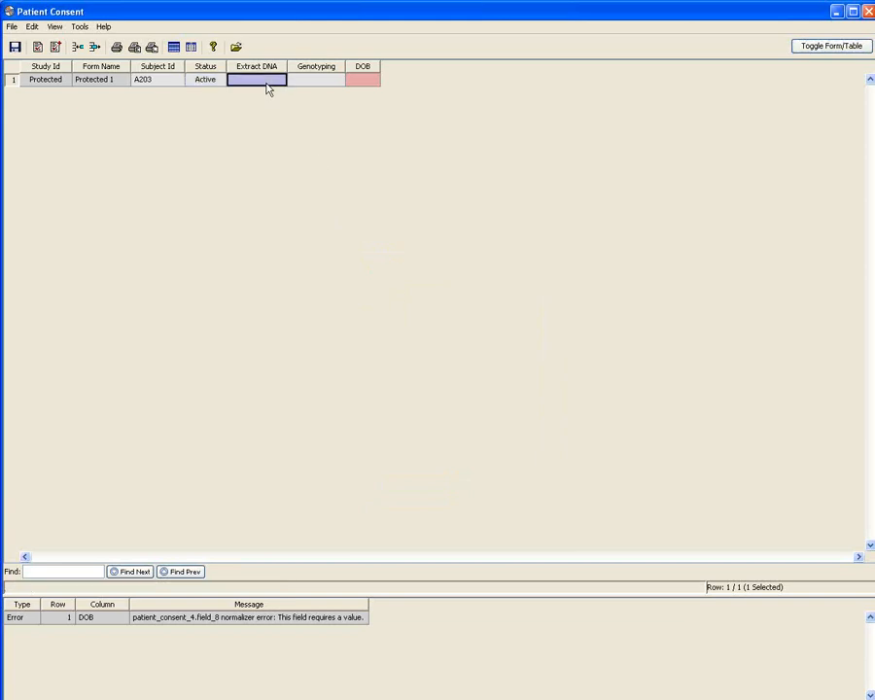
pyautogui.write('T')
pyautogui.click(311, 84)
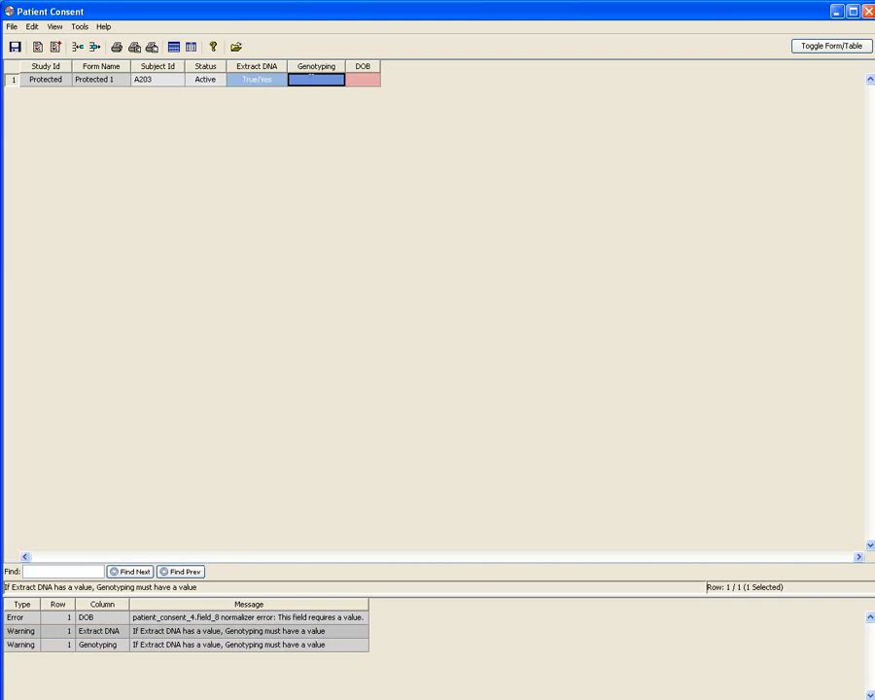
pyautogui.write('1')
# Enter the patient's date of birth in the DOB field, then save the consent record and close its window
pyautogui.click(362, 81)
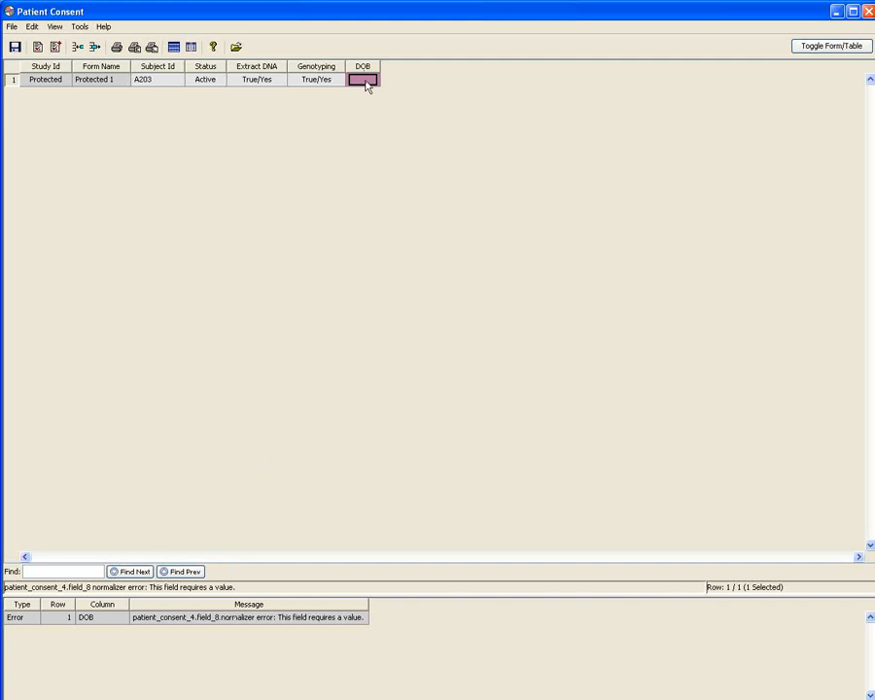
pyautogui.write('10/31/')
pyautogui.write('10')
pyautogui.click(328, 81)
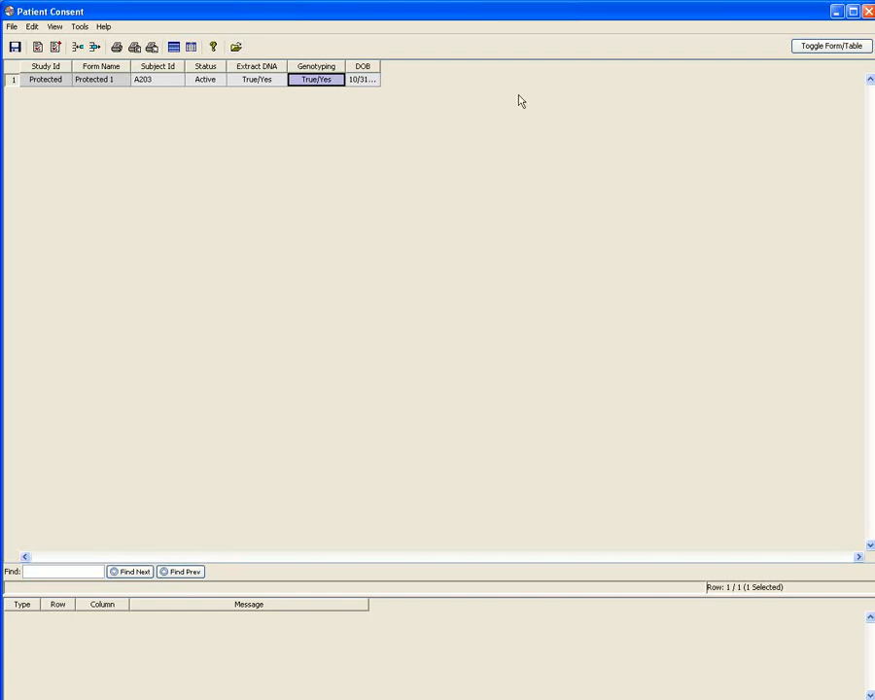
pyautogui.click(14, 46)
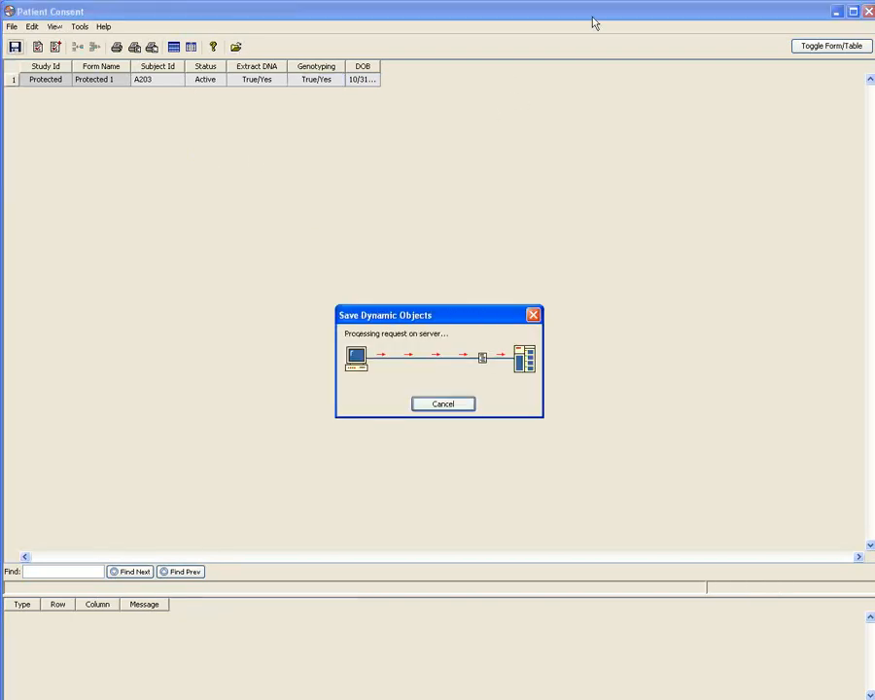
pyautogui.click(868, 11)
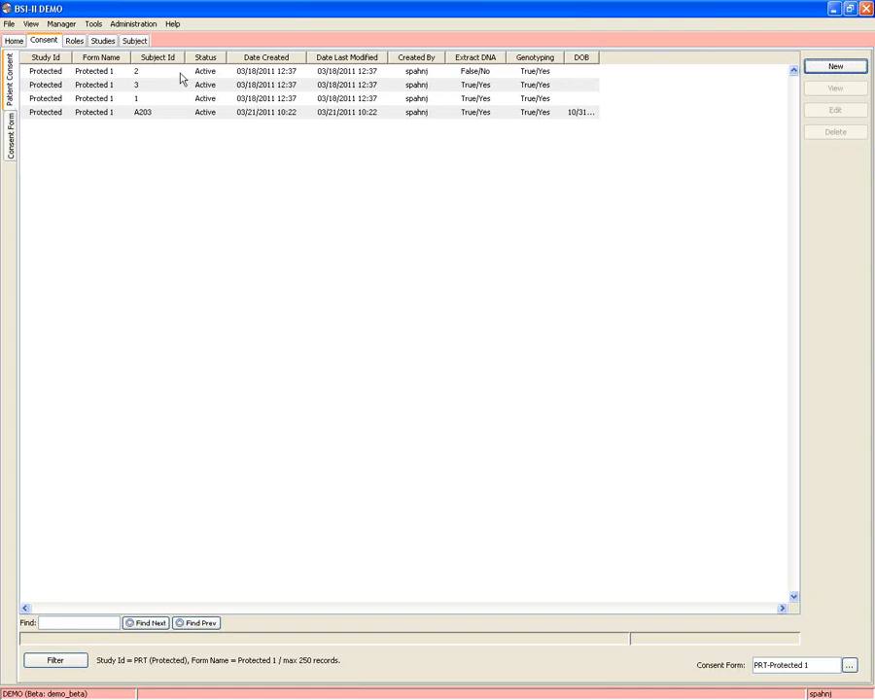
# Open the same subject's record from the subject list, widen its window, and try to create a patient consent without selecting a row
pyautogui.click(141, 43)
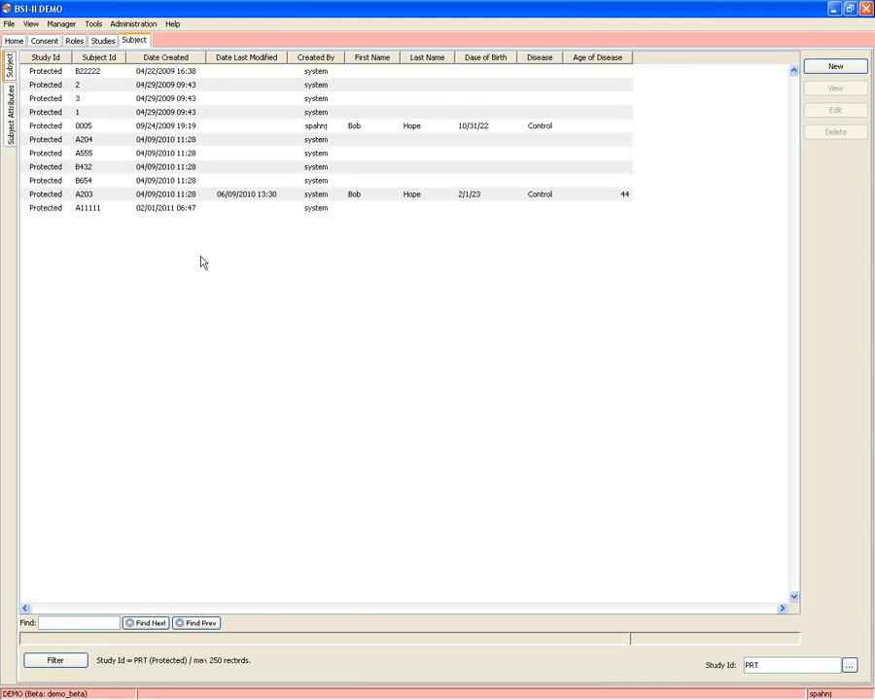
pyautogui.doubleClick(216, 194)
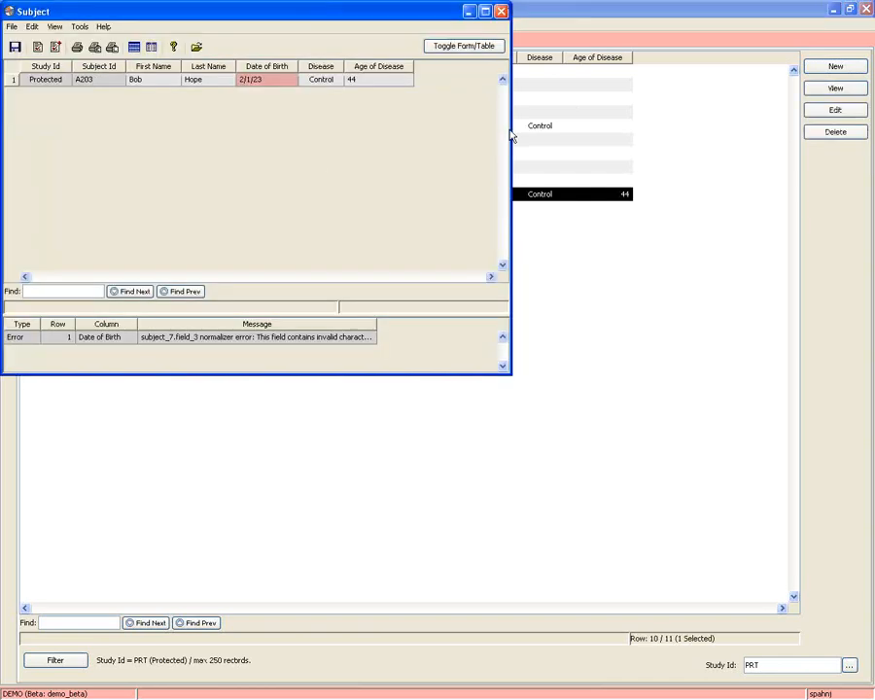
pyautogui.moveTo(510, 126); pyautogui.dragTo(652, 128)
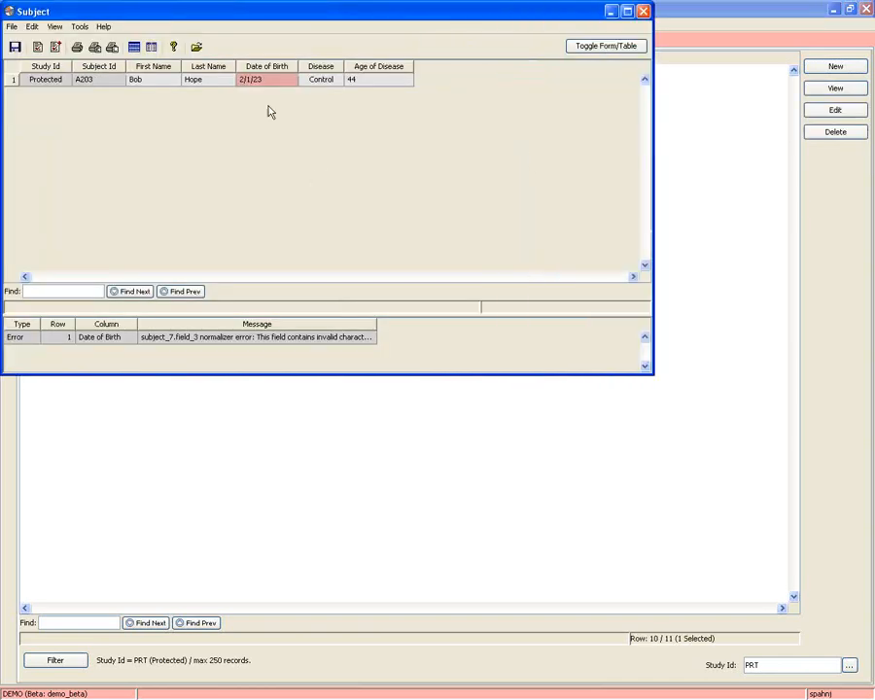
pyautogui.click(78, 27)
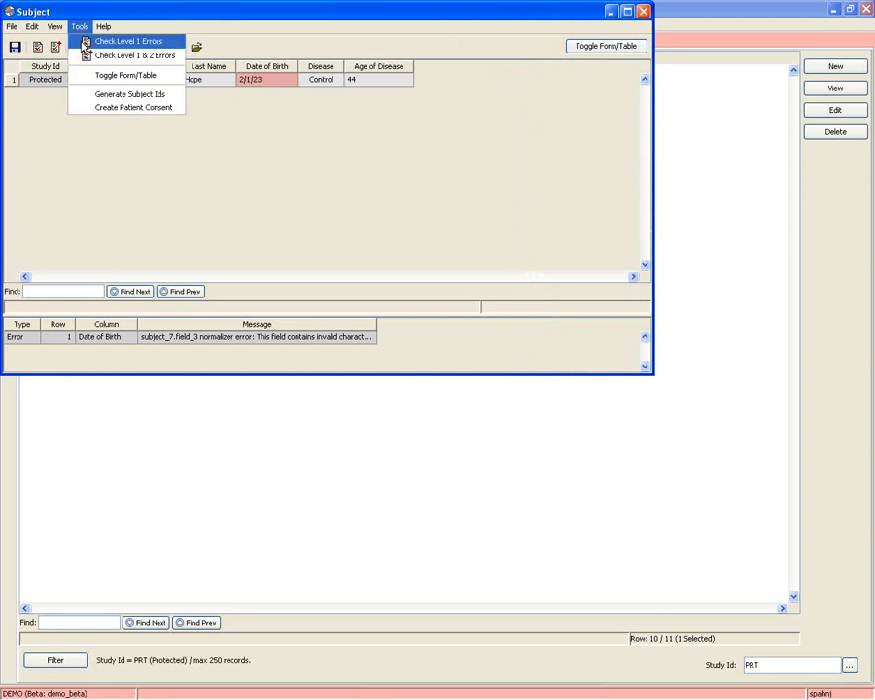
pyautogui.click(112, 109)
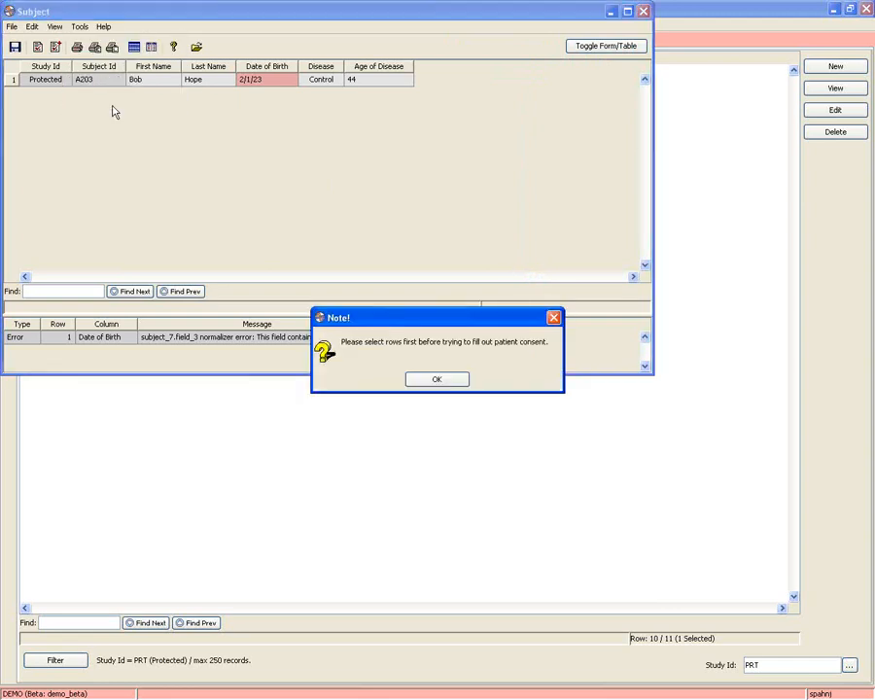
pyautogui.click(434, 380)
# Try entering a new date of birth for the subject, and widen the error message column to read the validation message
pyautogui.click(279, 83)
pyautogui.write('10')
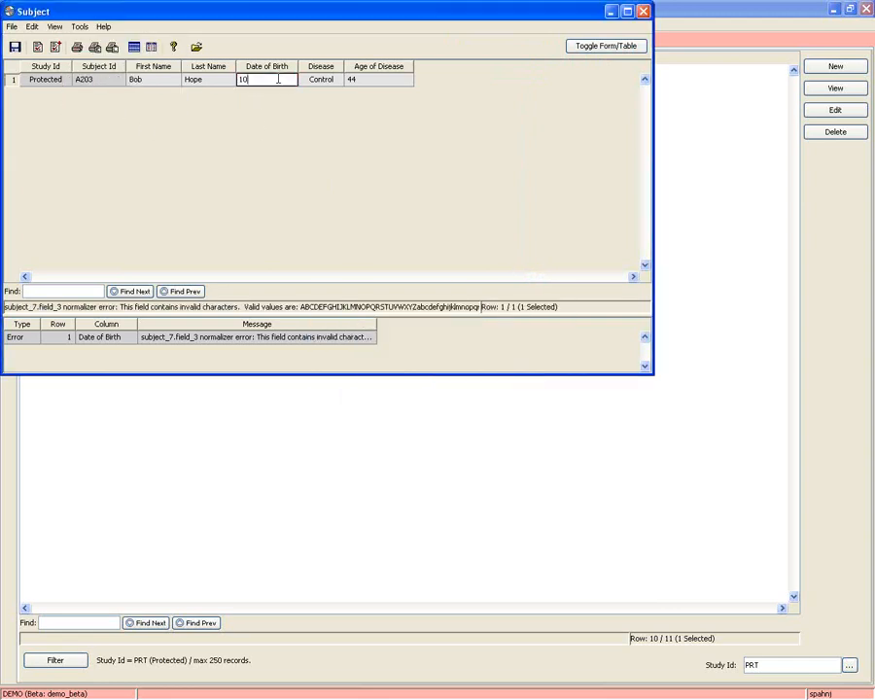
pyautogui.write('/31/10')
pyautogui.click(226, 81)
pyautogui.click(284, 79)
pyautogui.click(294, 69)
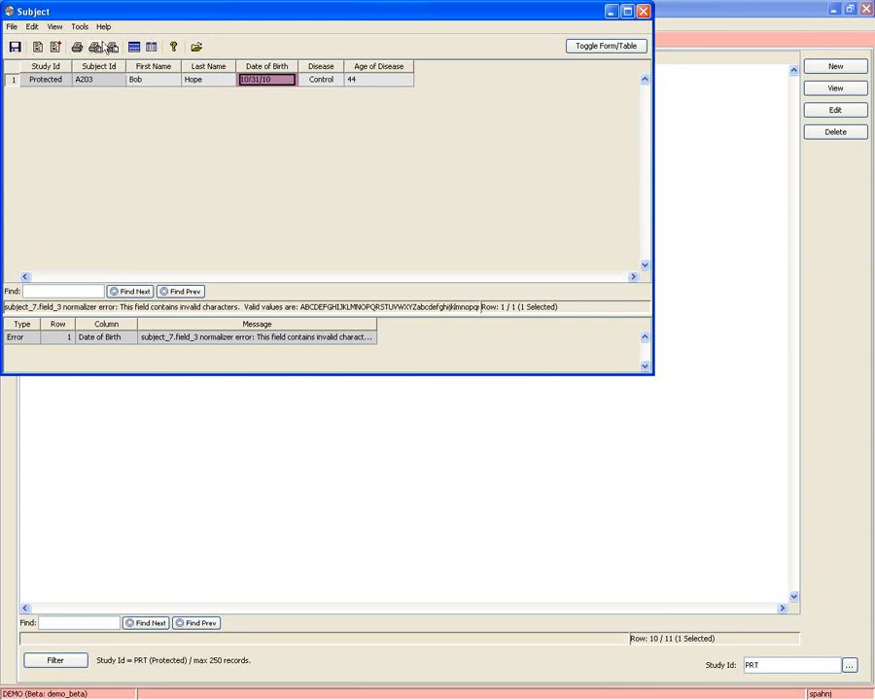
pyautogui.click(79, 26)
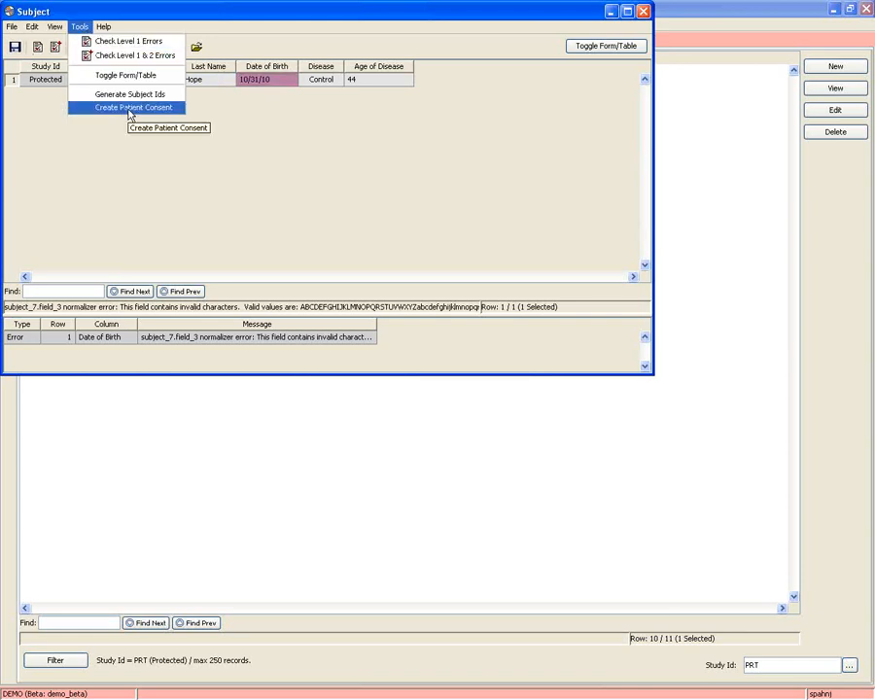
pyautogui.click(151, 338)
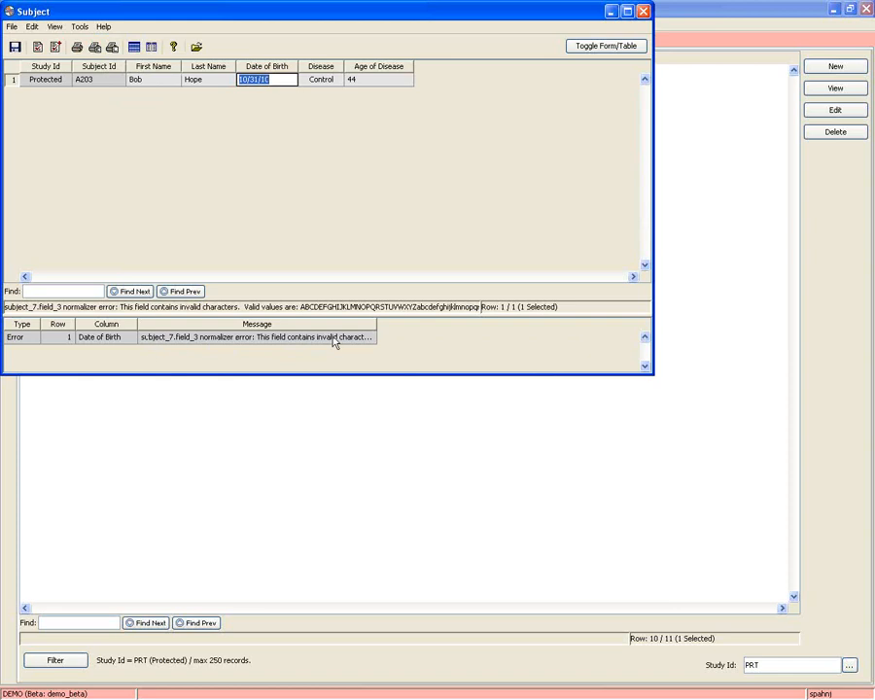
pyautogui.moveTo(377, 323); pyautogui.dragTo(555, 323)
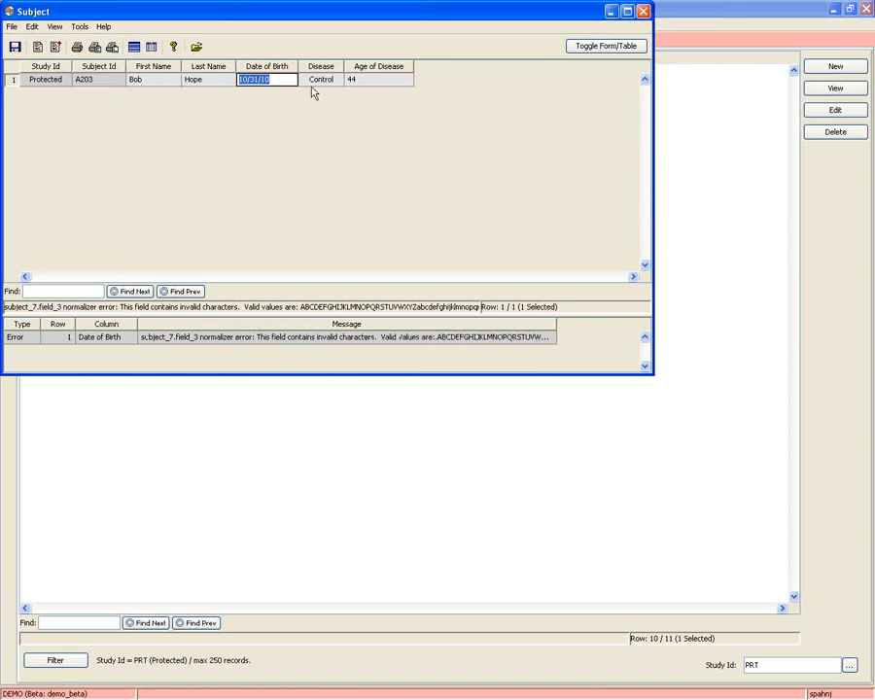
# Set the subject's Date of Birth field to "a" and create a patient consent from the record using the PRT-Protected 1 form
pyautogui.write('a')
pyautogui.click(332, 83)
pyautogui.click(80, 27)
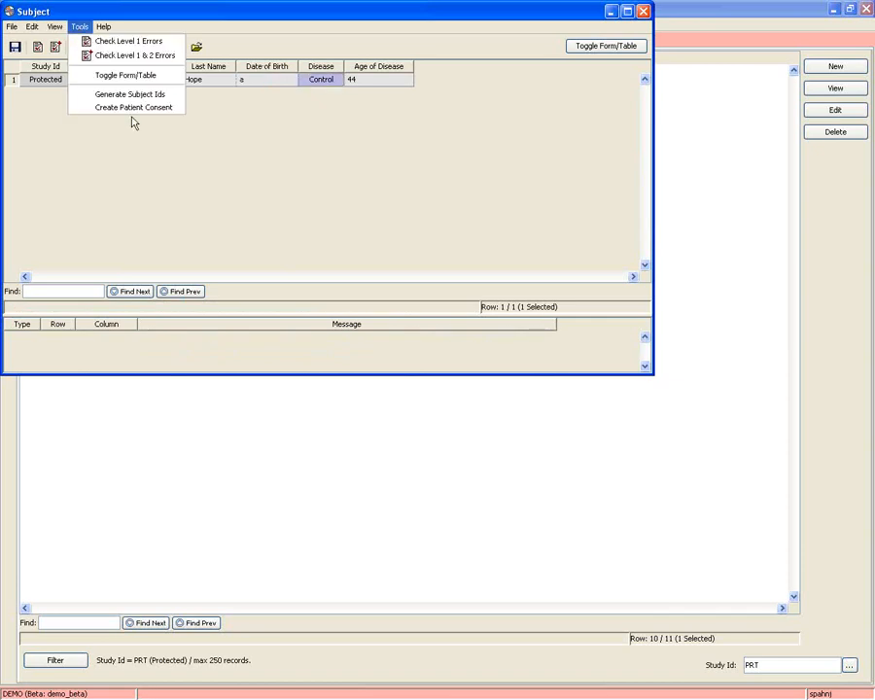
pyautogui.click(132, 106)
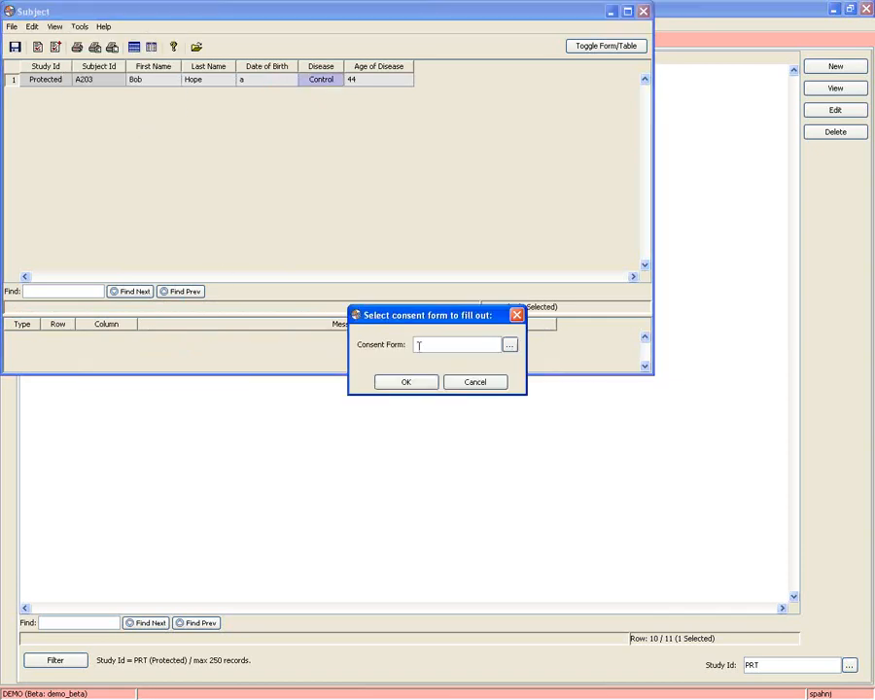
pyautogui.click(509, 345)
pyautogui.doubleClick(416, 311)
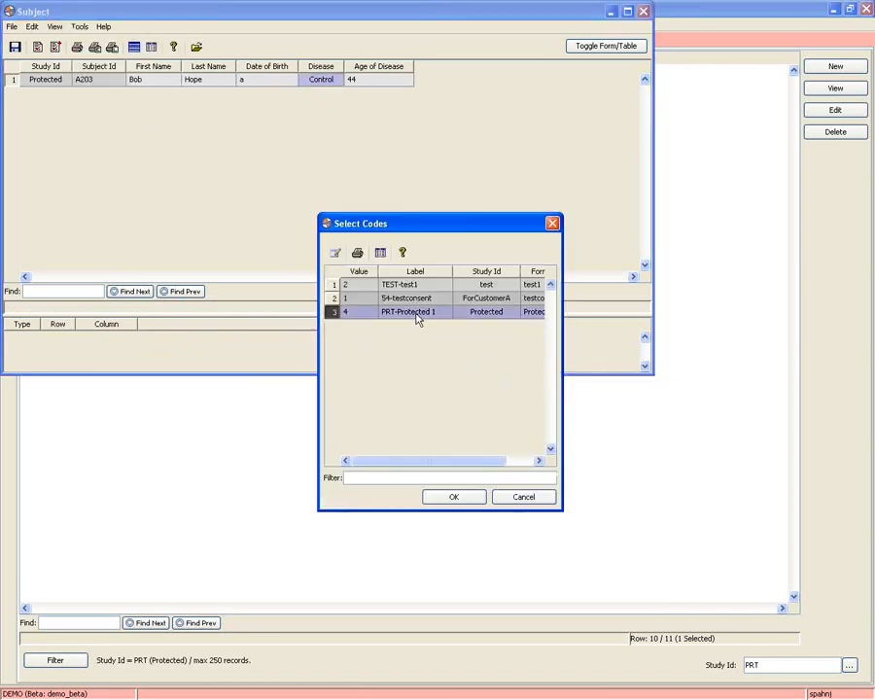
pyautogui.click(396, 385)
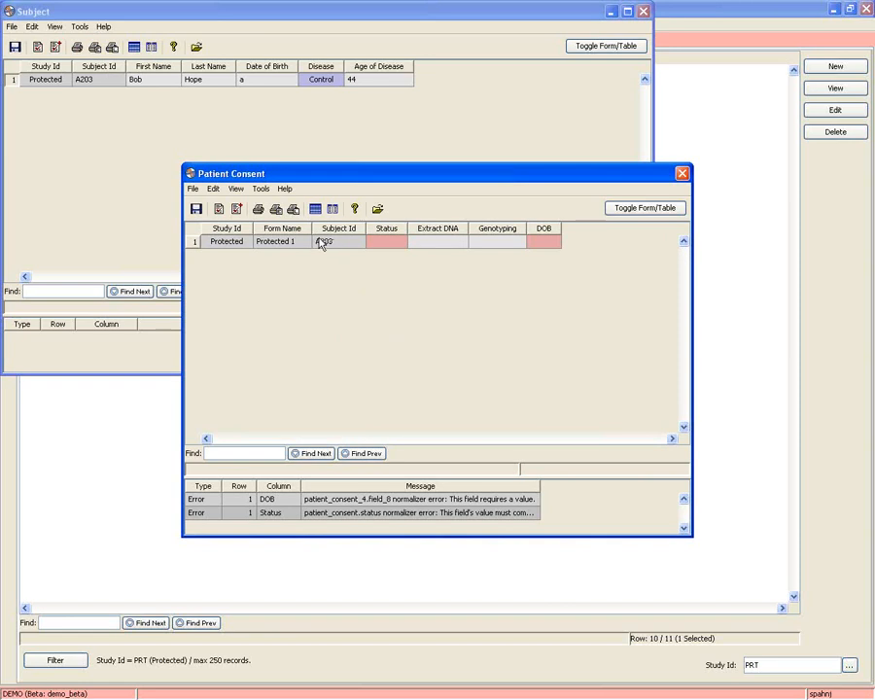
# Close the patient consent window and the subject window without saving the changes
pyautogui.click(681, 173)
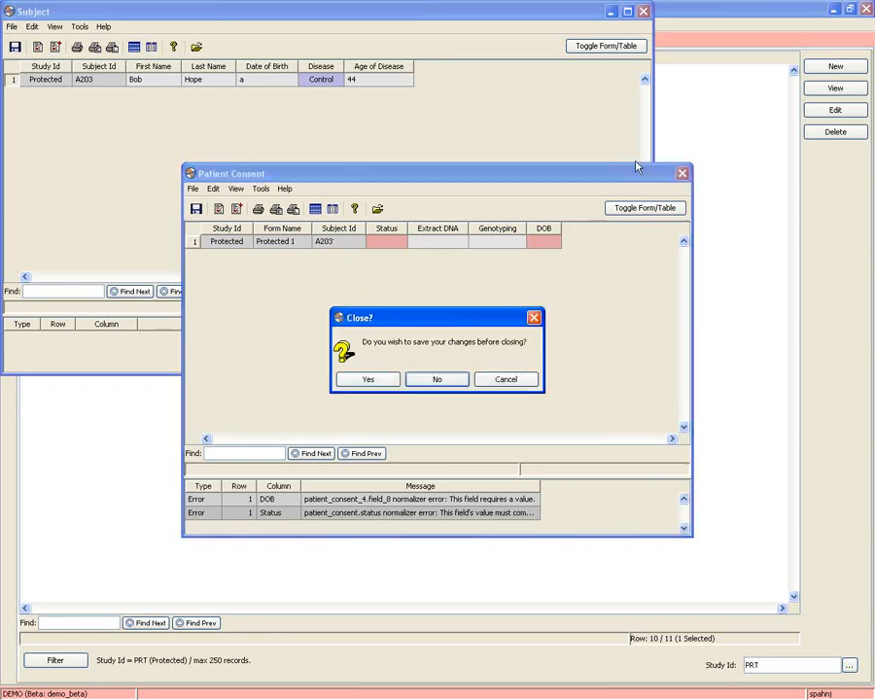
pyautogui.click(437, 388)
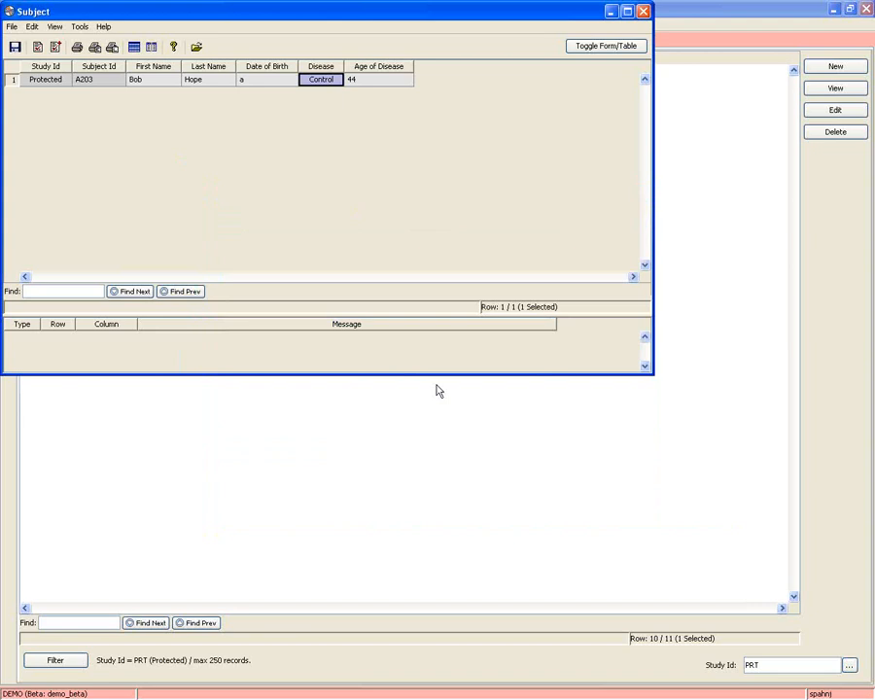
pyautogui.click(644, 14)
pyautogui.click(453, 385)
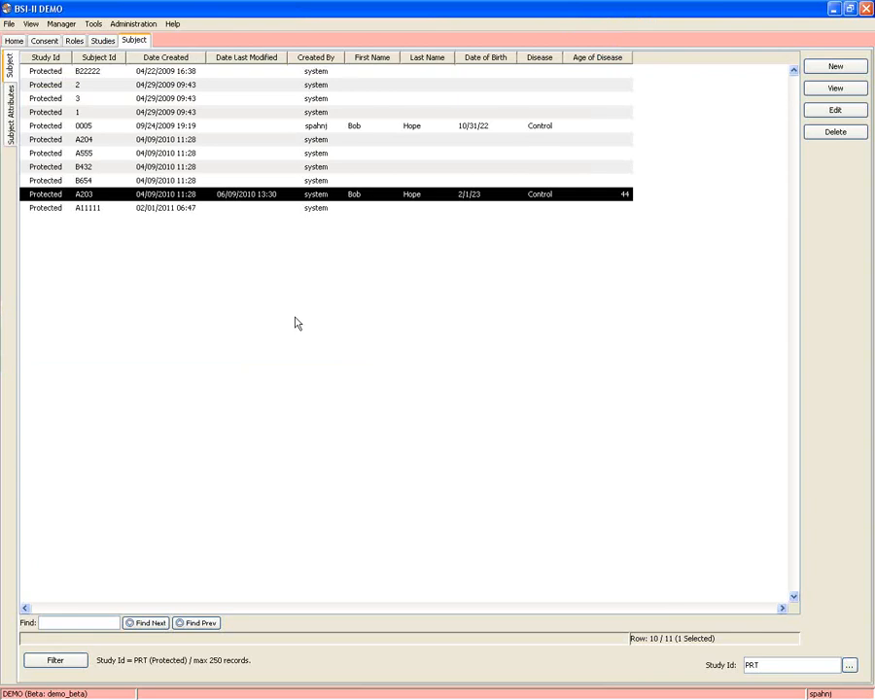
# Return to the patient consent records and open all four Protected 1 records together for editing
pyautogui.click(39, 39)
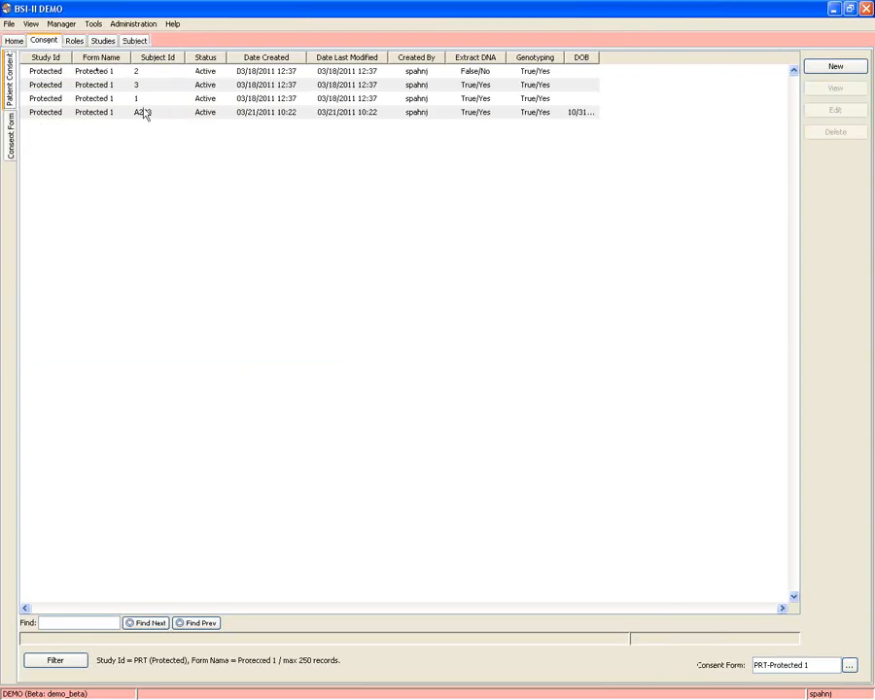
pyautogui.moveTo(148, 71); pyautogui.dragTo(158, 119)
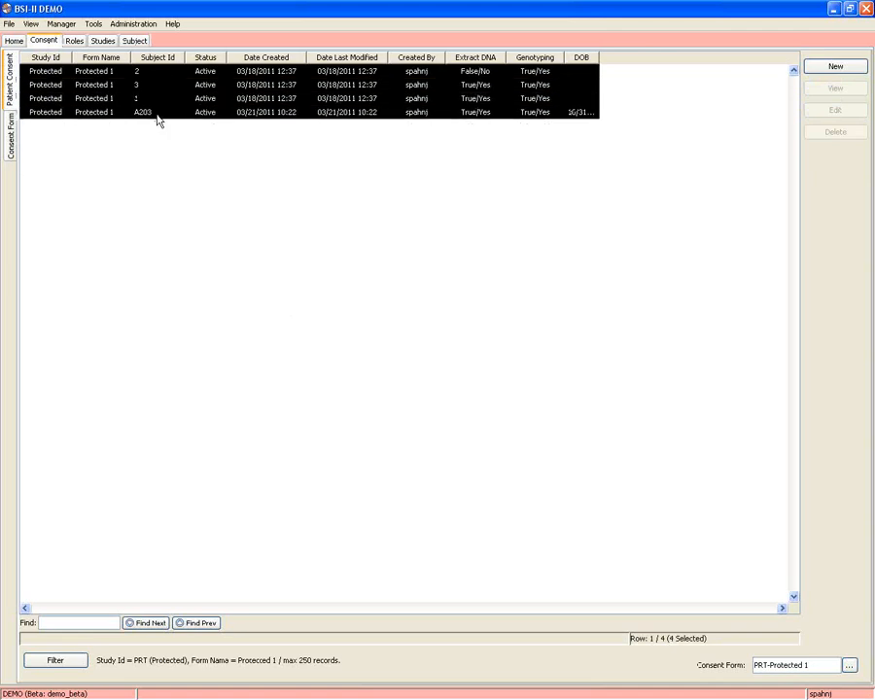
pyautogui.click(815, 116)
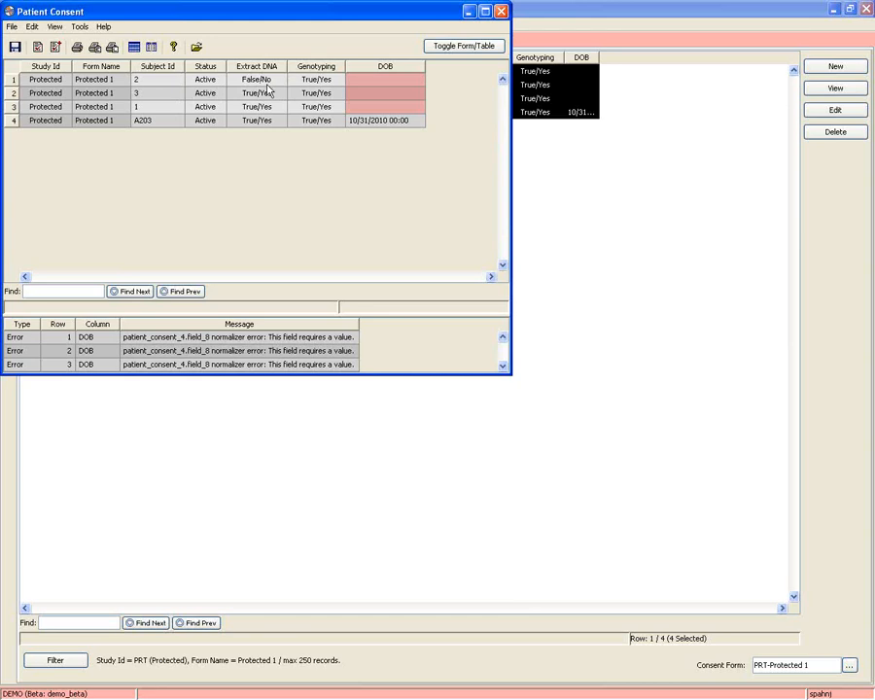
# Mass-change the empty DOB fields of the first three consent records to one date of birth, and save the changes while closing
pyautogui.moveTo(361, 80); pyautogui.dragTo(363, 107)
pyautogui.rightClick(370, 68)
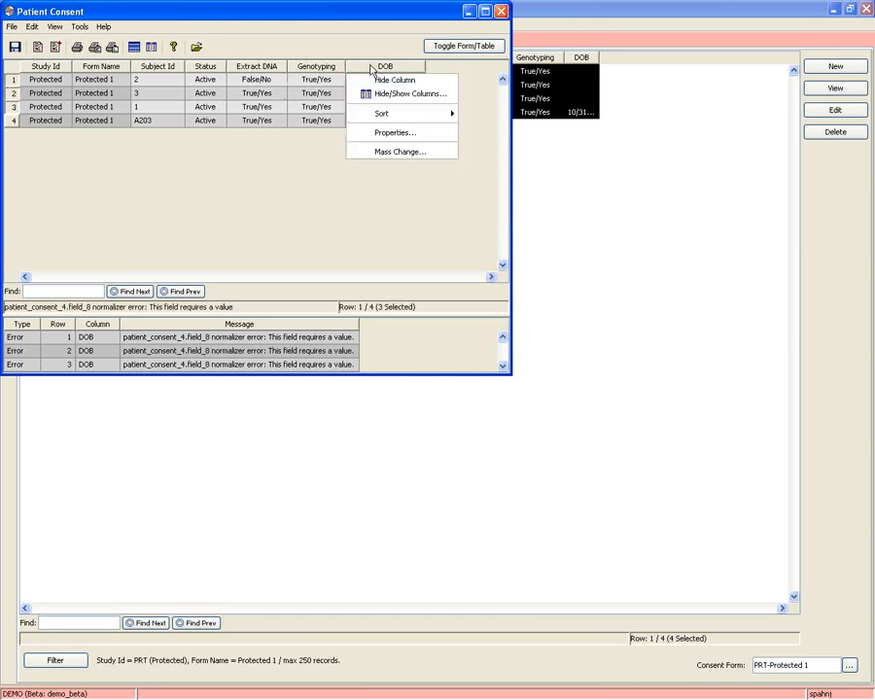
pyautogui.click(412, 151)
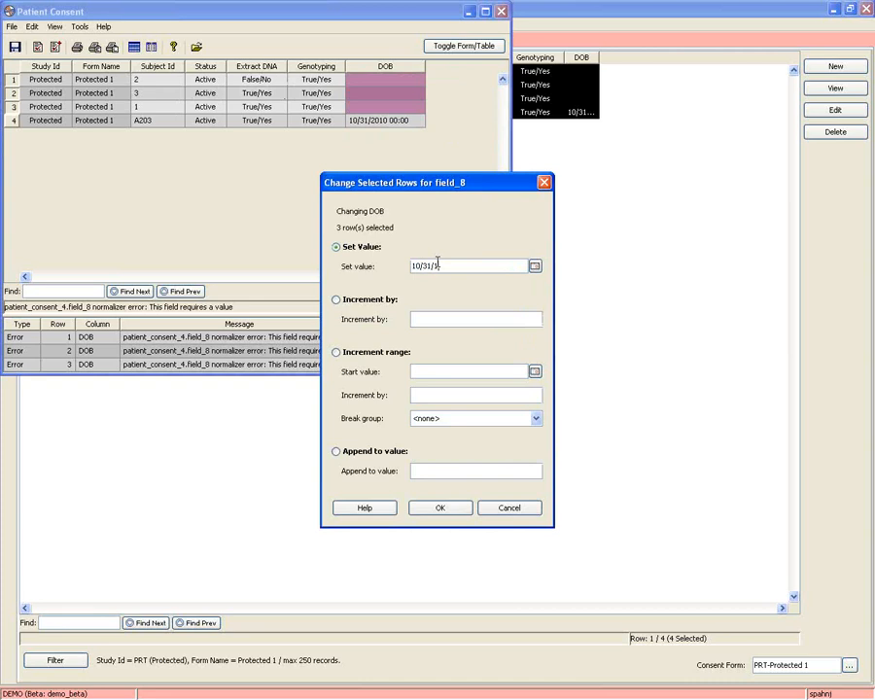
pyautogui.write('10/31/10')
pyautogui.click(442, 509)
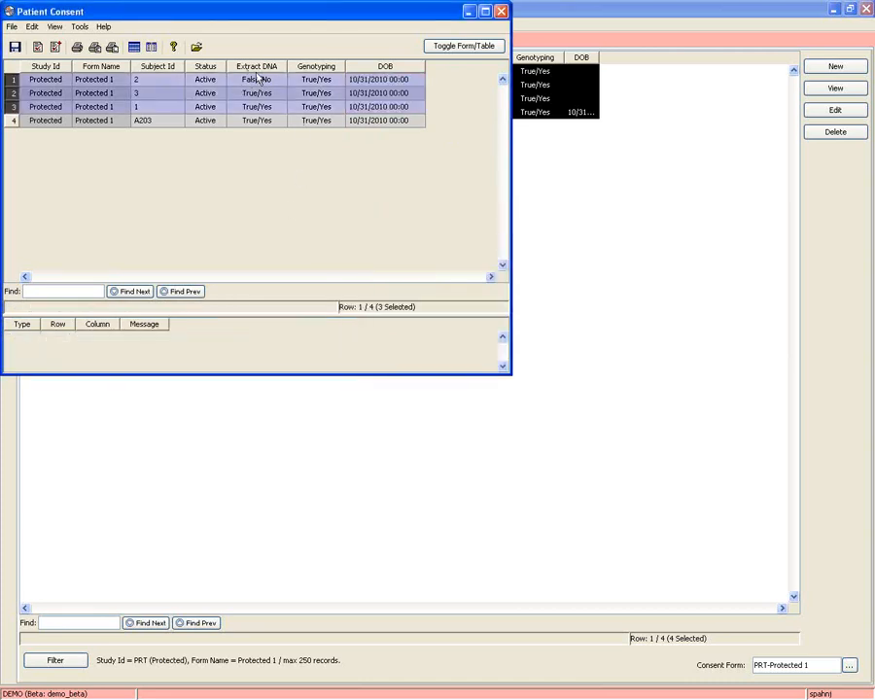
pyautogui.click(502, 11)
pyautogui.click(385, 381)
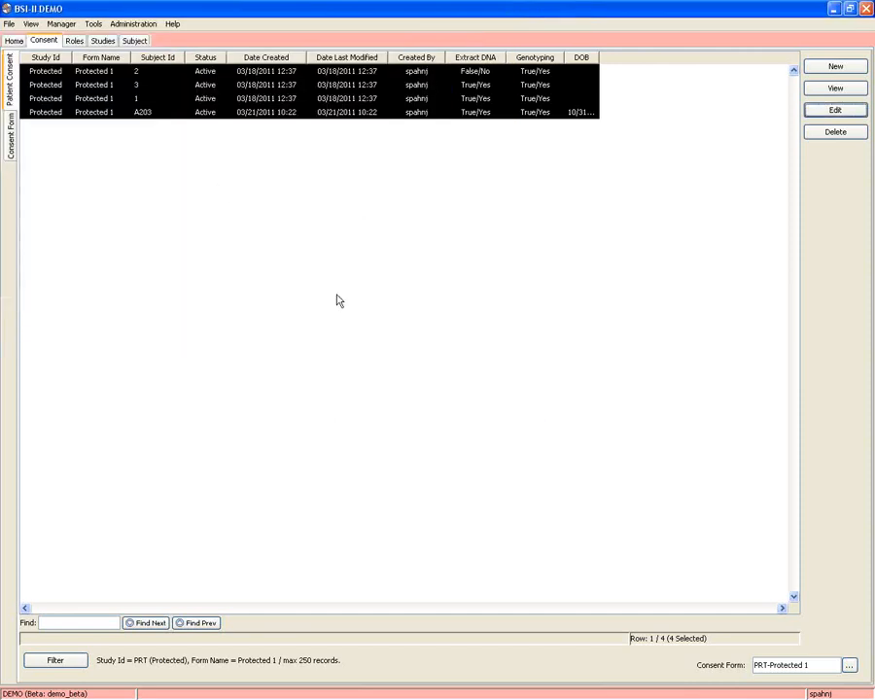
# Open the requisitions manager and create a new requisition with the instructions "consent demo"
pyautogui.click(60, 24)
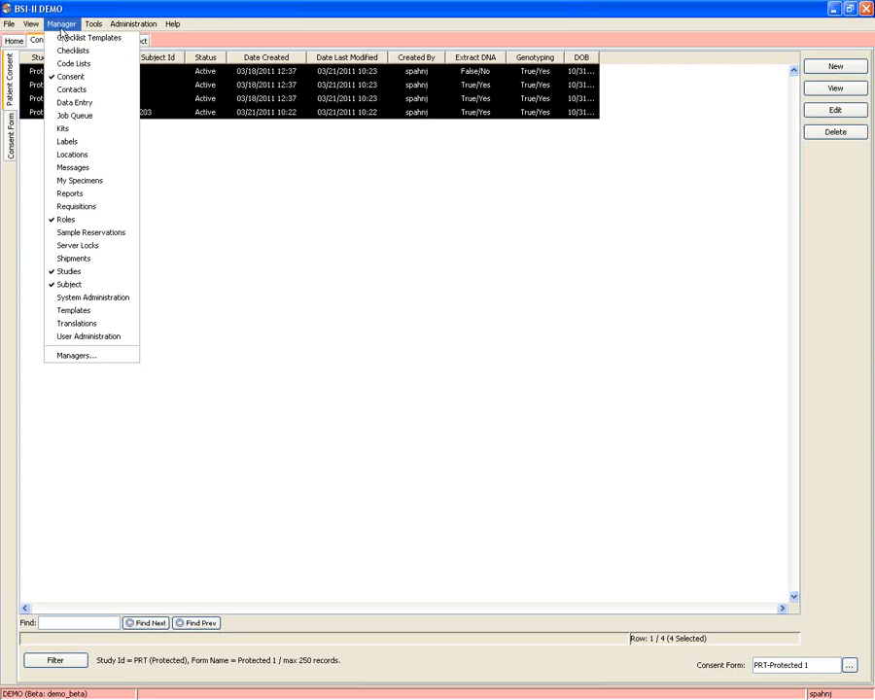
pyautogui.click(86, 208)
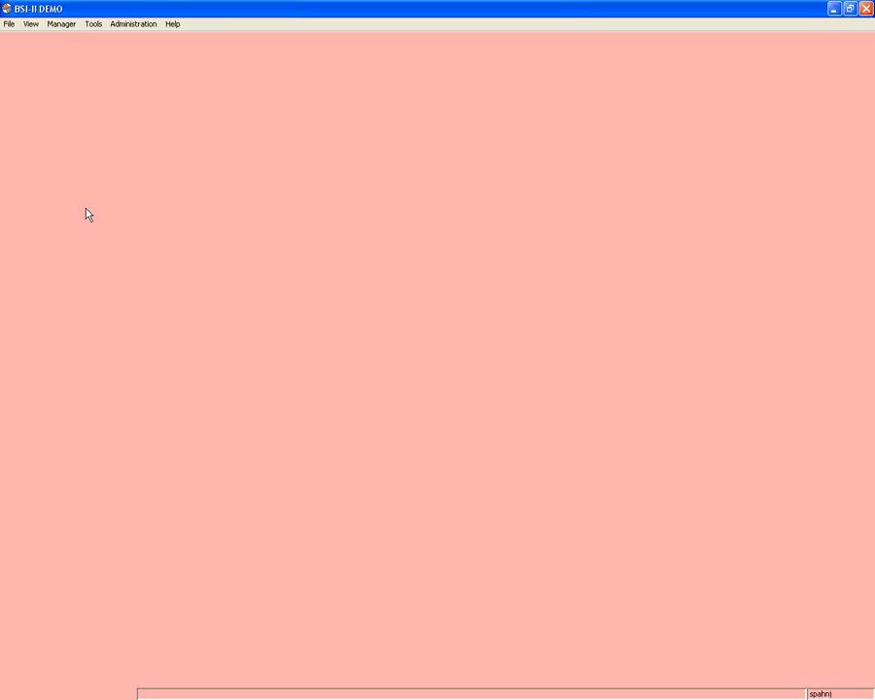
pyautogui.click(838, 65)
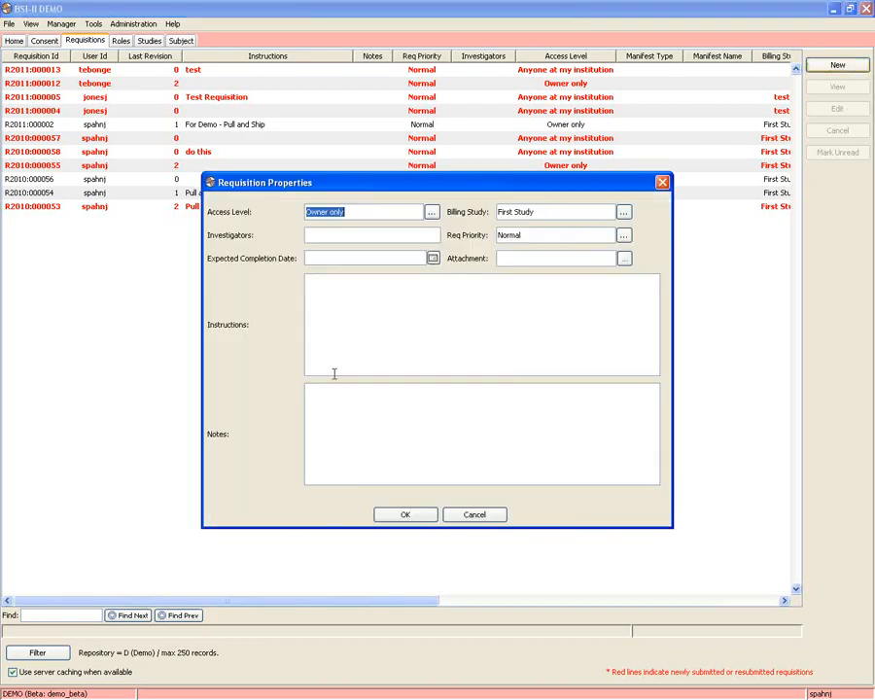
pyautogui.click(334, 338)
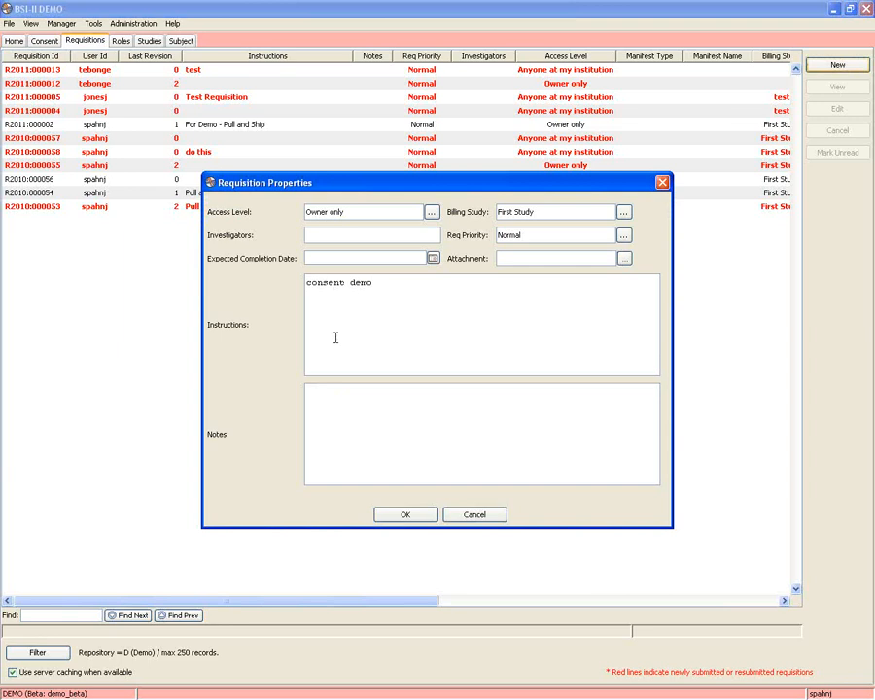
pyautogui.click(412, 515)
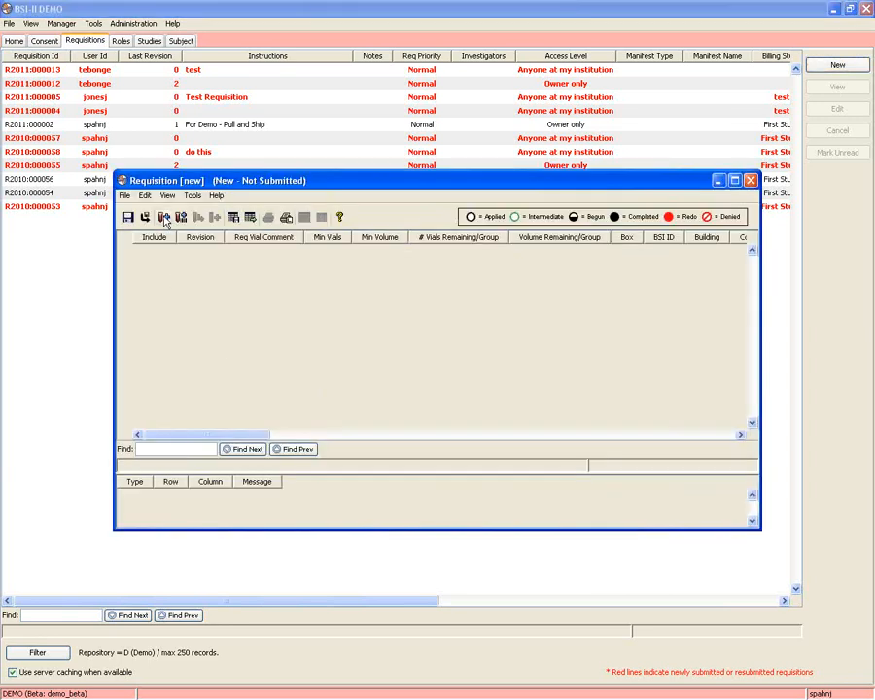
# Start adding vials to the requisition with the search criterion Study Id equals PRT (Protected)
pyautogui.click(165, 216)
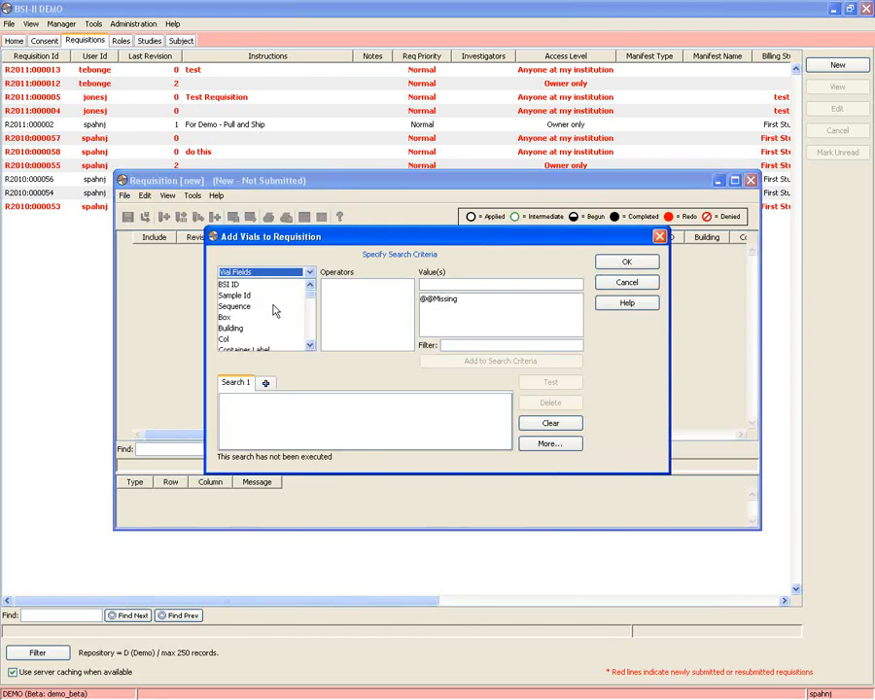
pyautogui.scroll(-8, 273, 310)
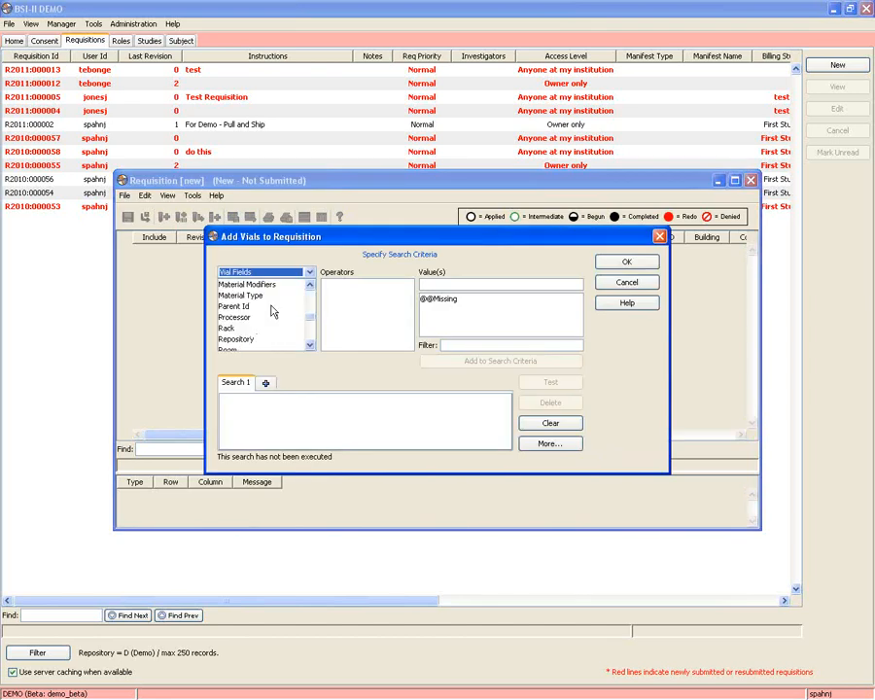
pyautogui.scroll(-3, 273, 310)
pyautogui.click(267, 294)
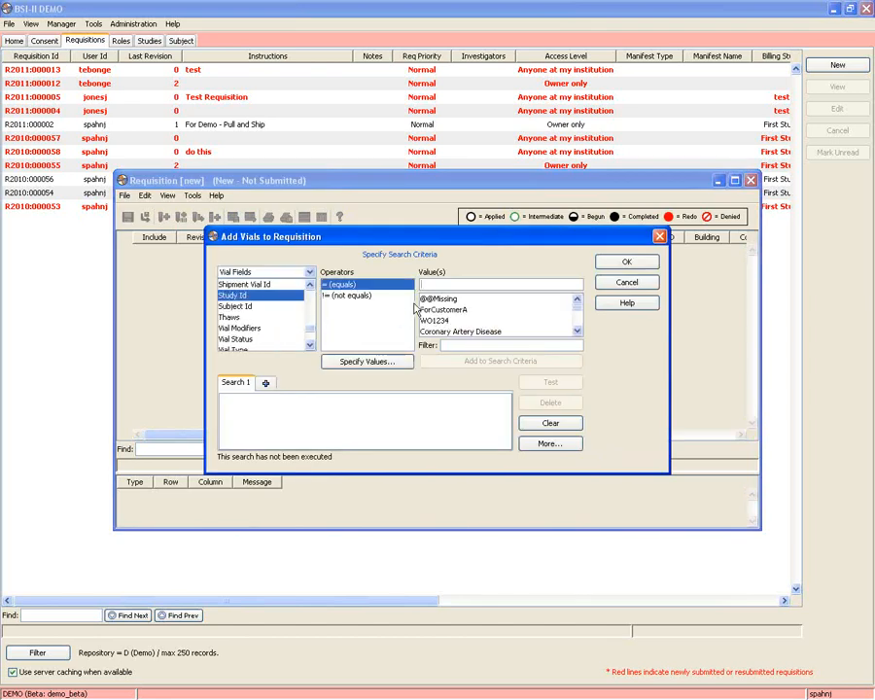
pyautogui.write('plt')
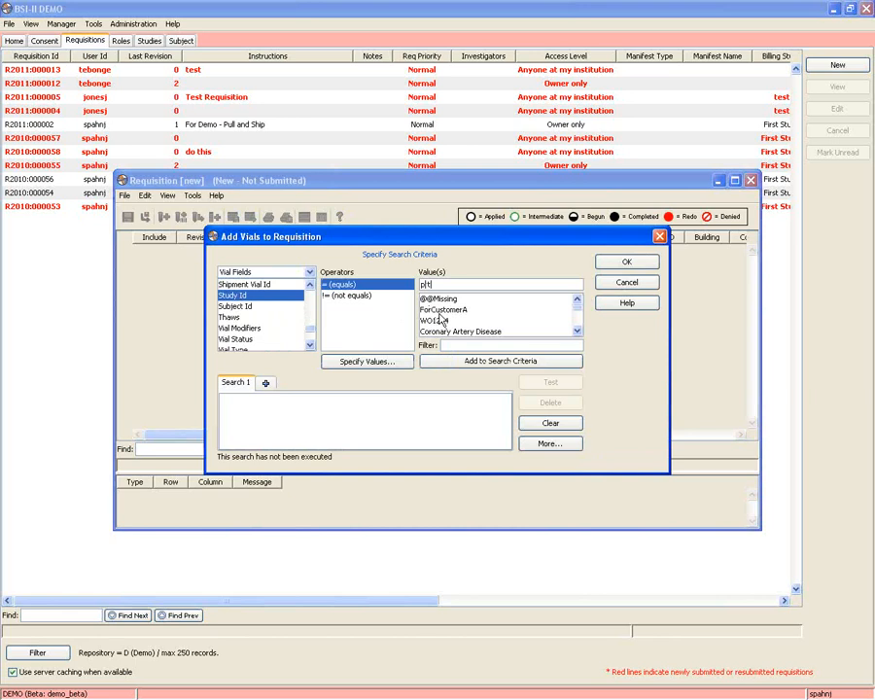
pyautogui.press('Return')
# Add a Date Entered criterion to the vial search and add the matching vials to the requisition
pyautogui.scroll(-1, 278, 332)
pyautogui.scroll(2, 276, 337)
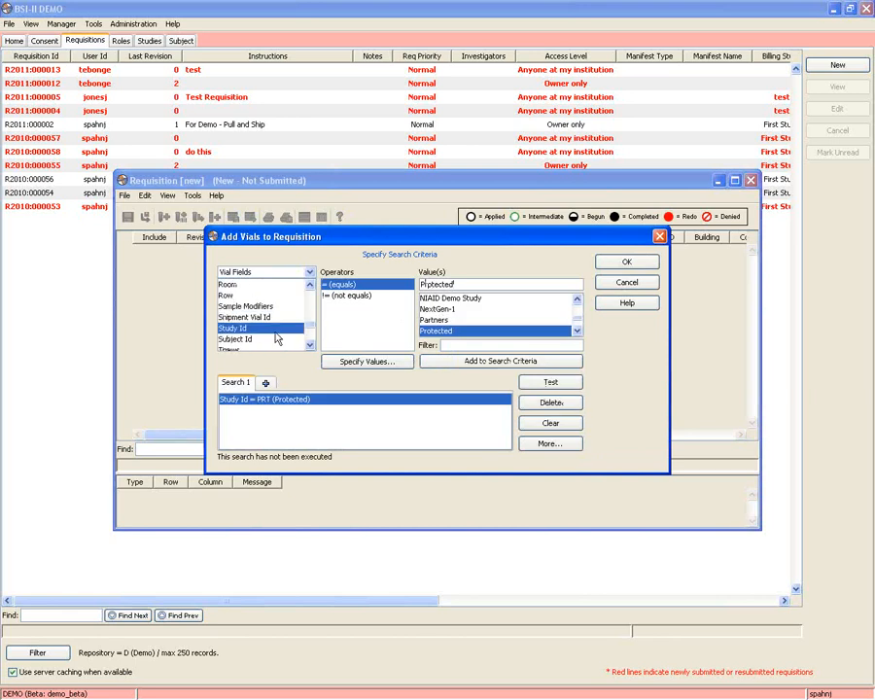
pyautogui.scroll(6, 277, 337)
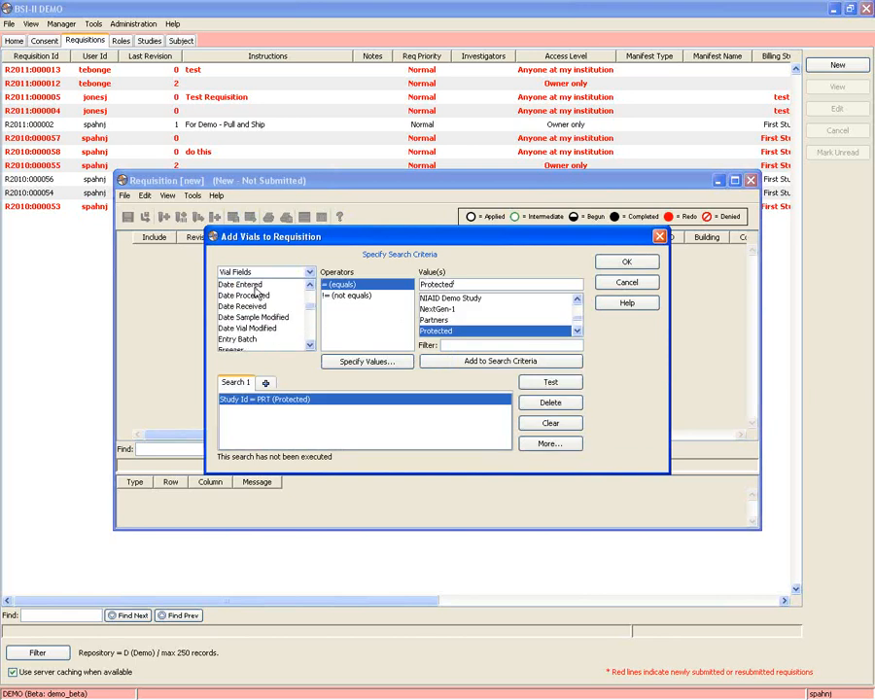
pyautogui.click(243, 284)
pyautogui.write('3')
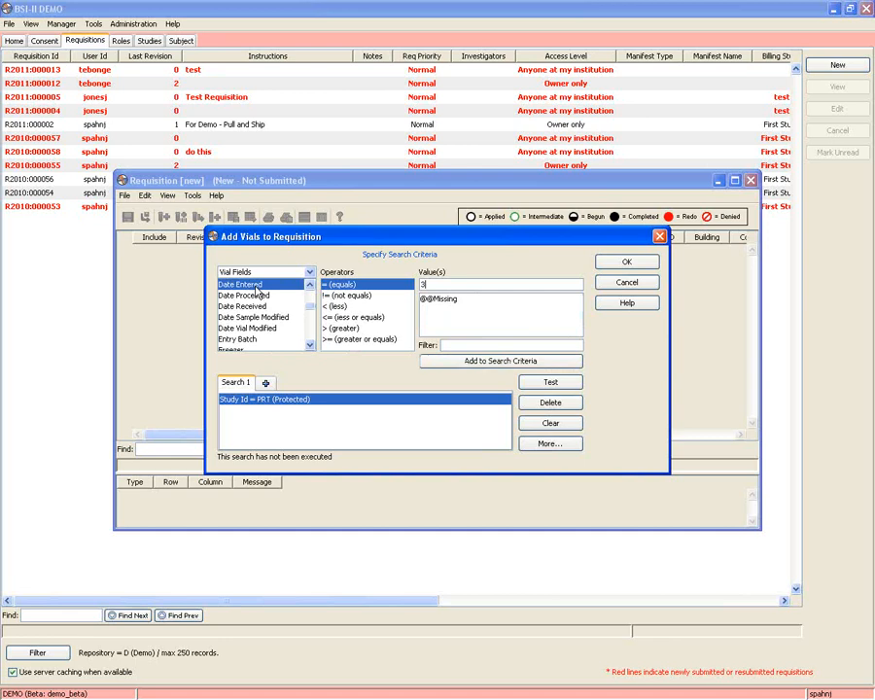
pyautogui.write('/13/13')
pyautogui.click(445, 362)
pyautogui.click(616, 265)
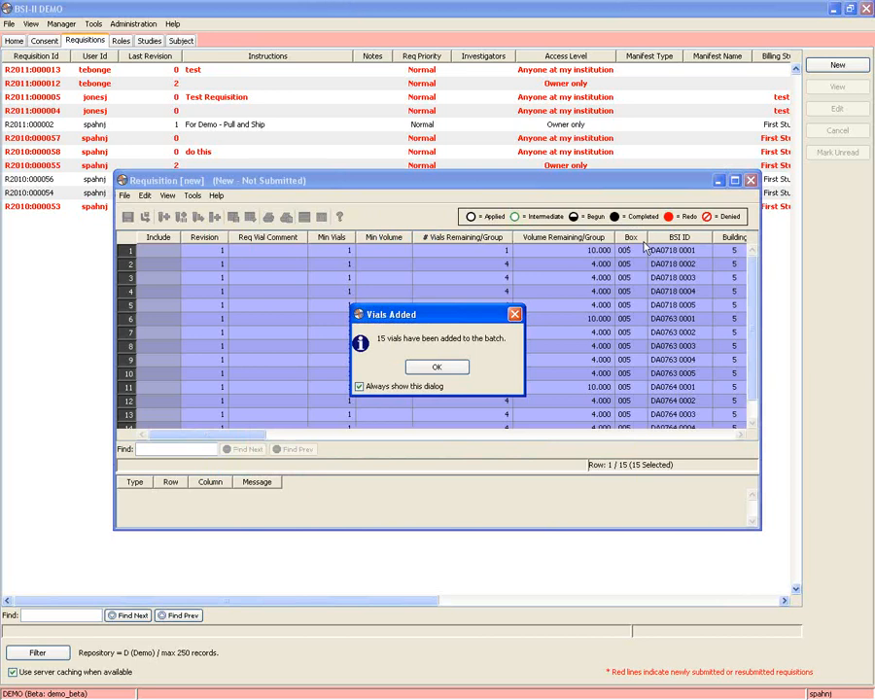
pyautogui.click(434, 368)
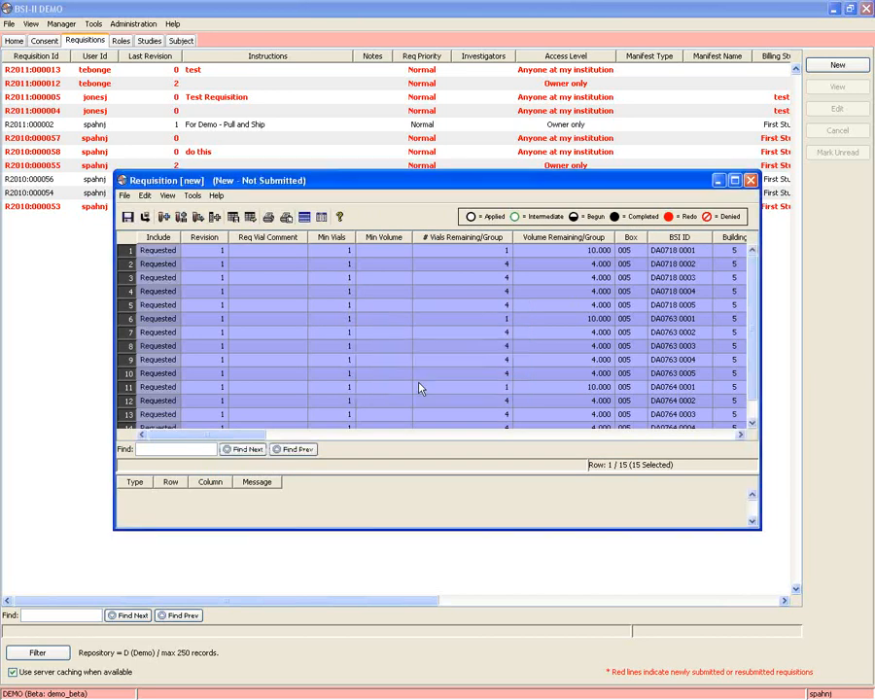
# Maximize the requisition and submit it for processing, choosing to handle the vial warnings individually instead of overriding them automatically
pyautogui.click(734, 180)
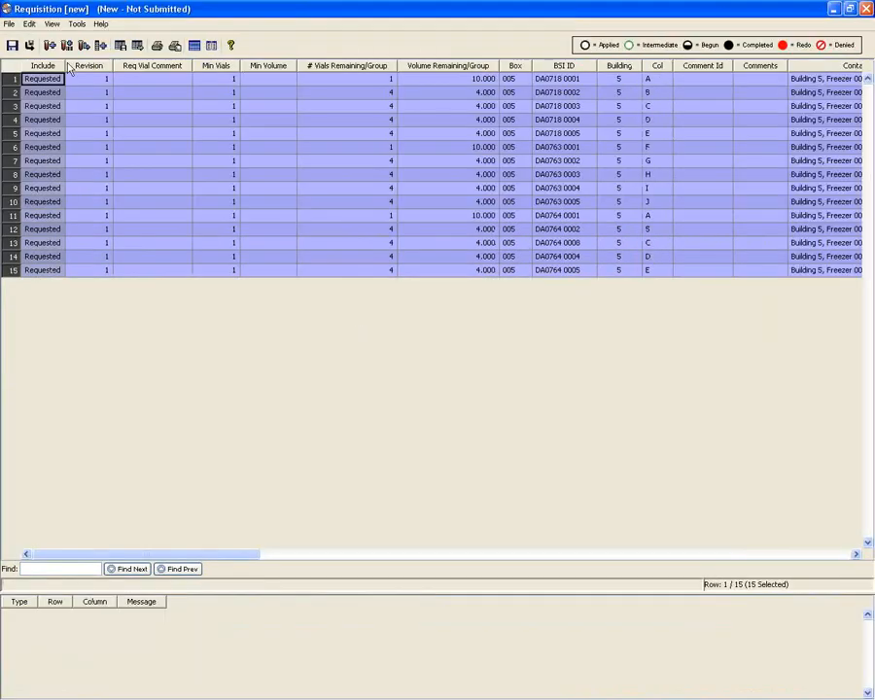
pyautogui.click(30, 45)
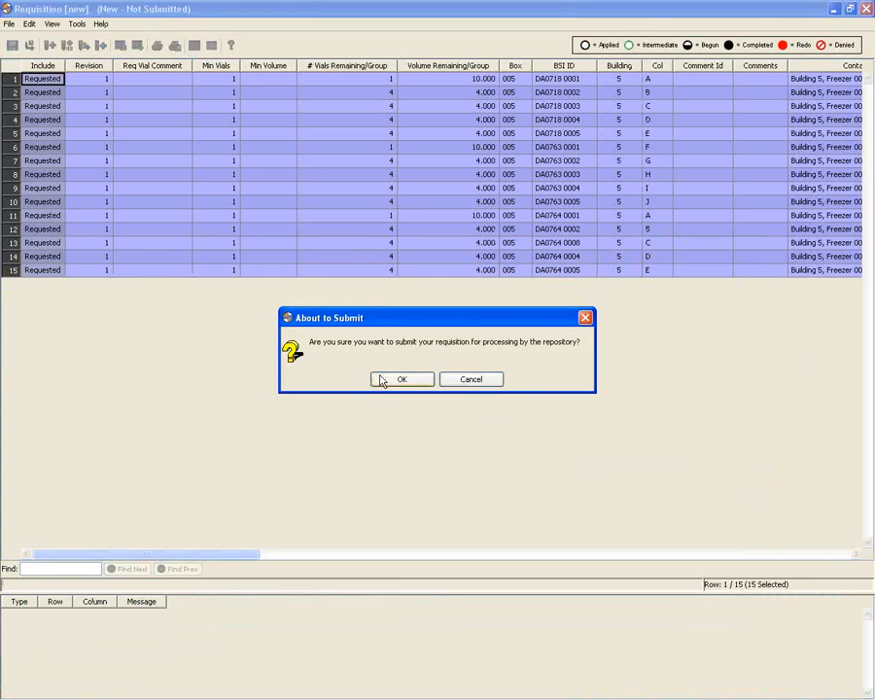
pyautogui.click(383, 377)
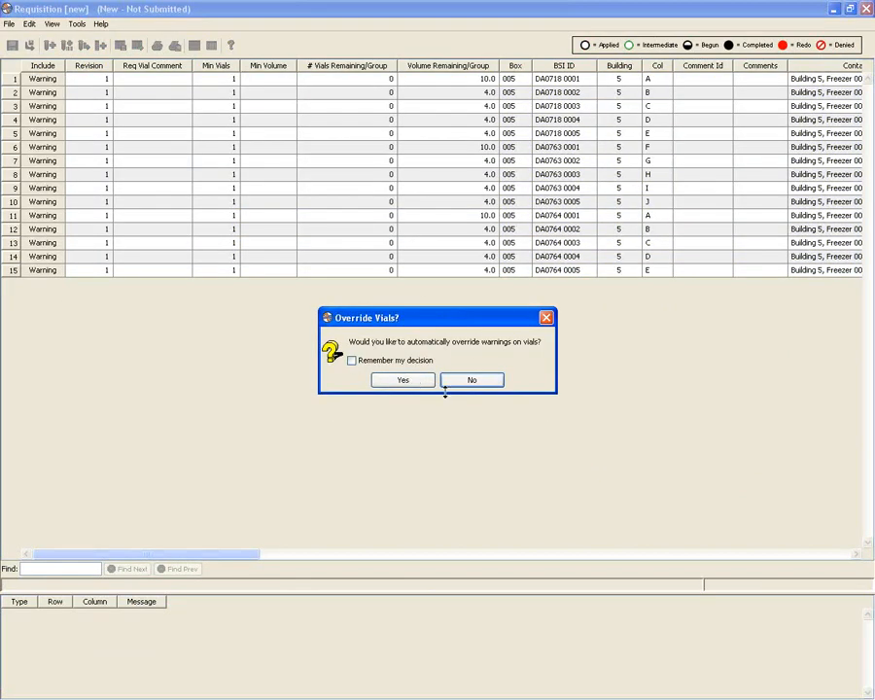
pyautogui.click(417, 379)
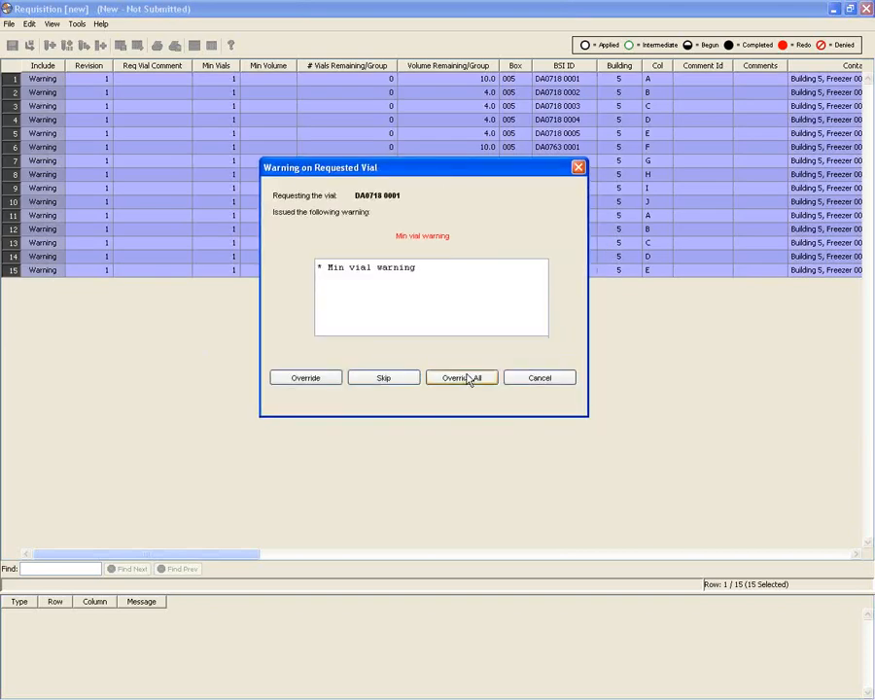
# Override the min vial warnings on the first two DA0718 vials individually, and override the remaining ones all together
pyautogui.click(301, 378)
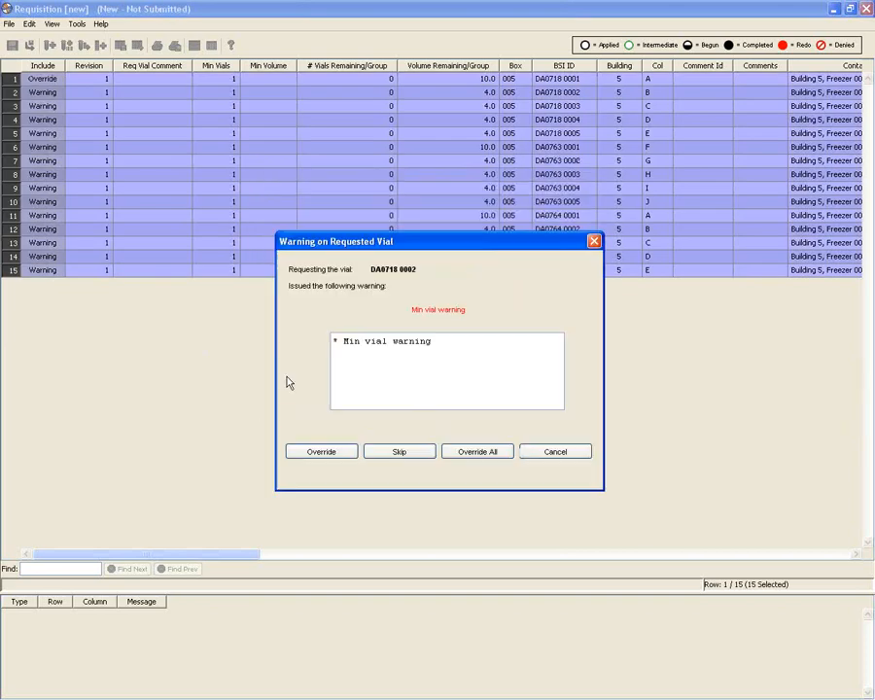
pyautogui.click(313, 451)
pyautogui.click(476, 450)
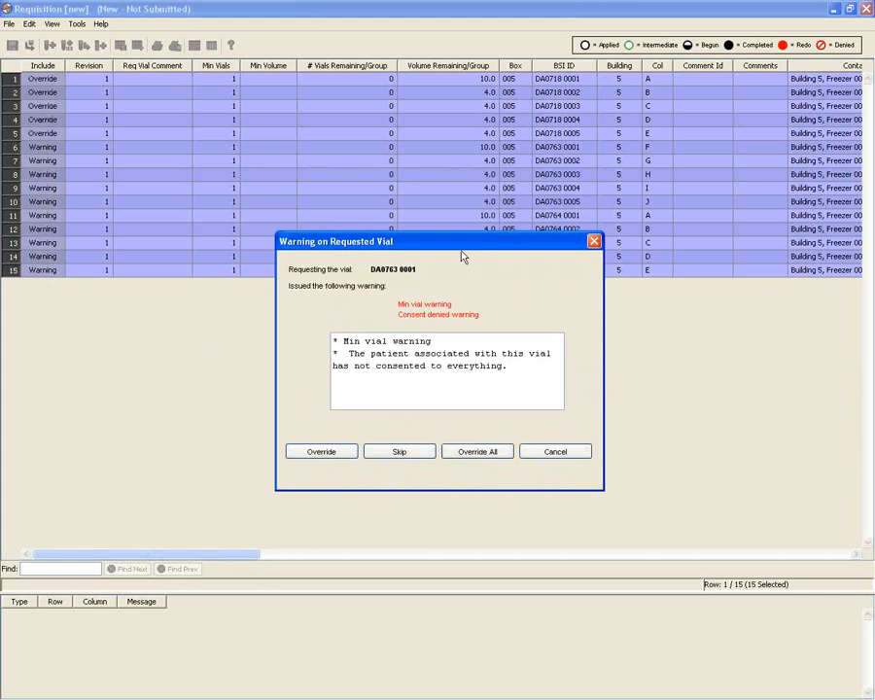
# Skip the five DA0763 vials that carry the consent denied warning, leaving their warnings unoverridden
pyautogui.moveTo(461, 248); pyautogui.dragTo(447, 151)
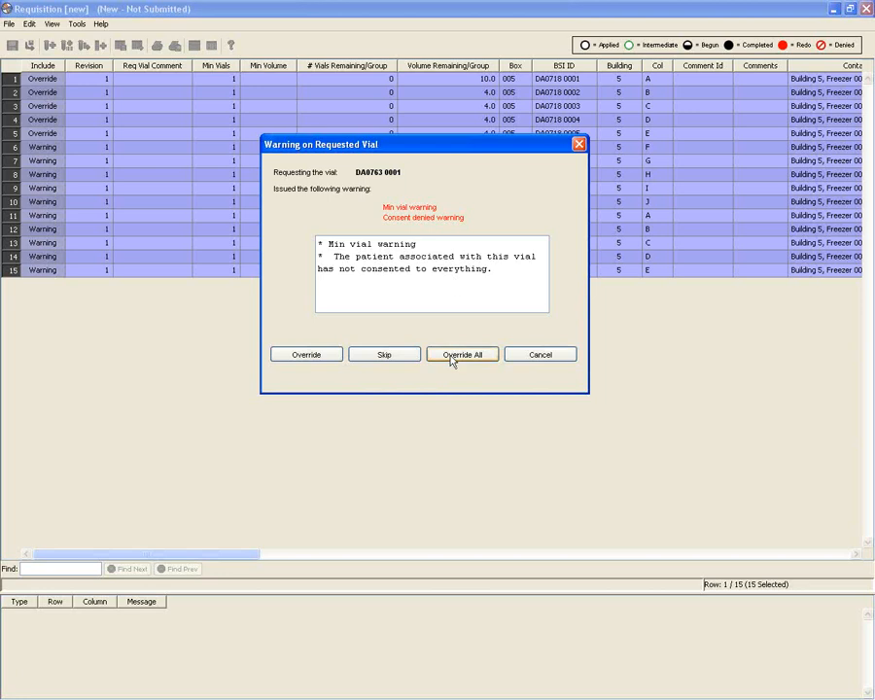
pyautogui.click(411, 356)
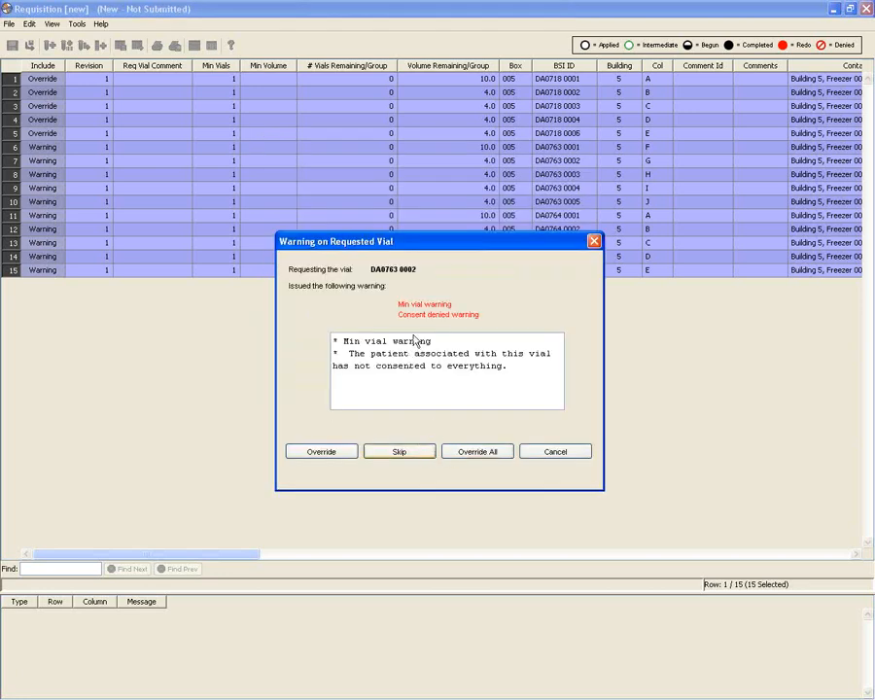
pyautogui.moveTo(448, 249); pyautogui.dragTo(436, 189)
pyautogui.click(404, 393)
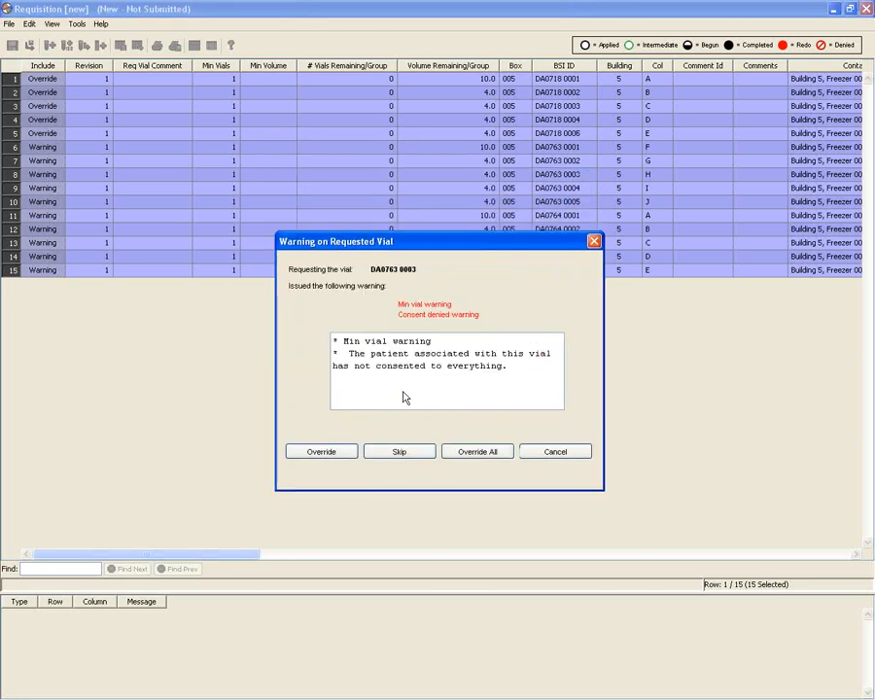
pyautogui.click(400, 450)
pyautogui.click(403, 455)
pyautogui.click(402, 454)
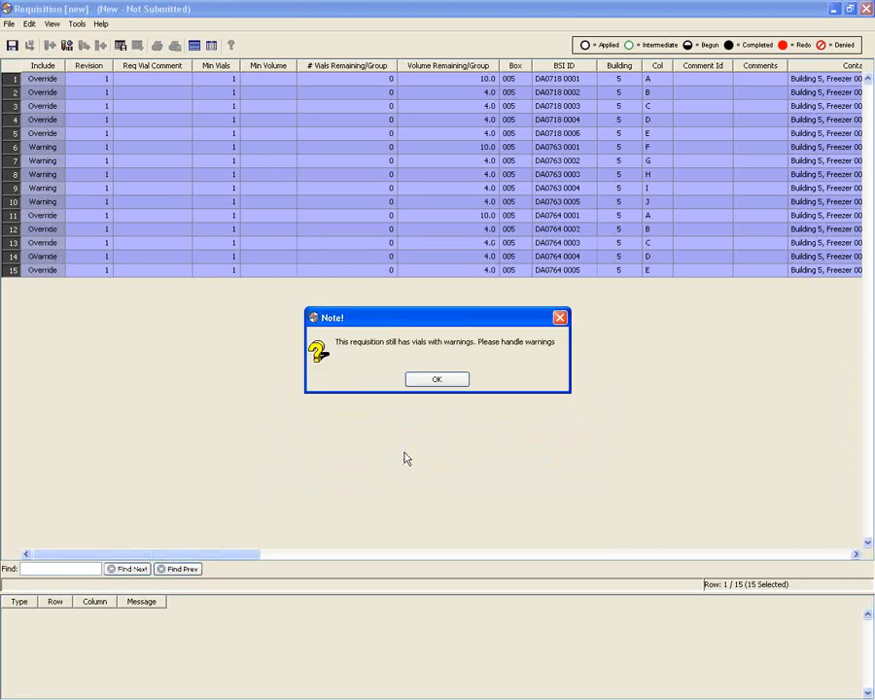
# Dismiss the note about remaining warnings and close the requisition without submitting it
pyautogui.click(436, 380)
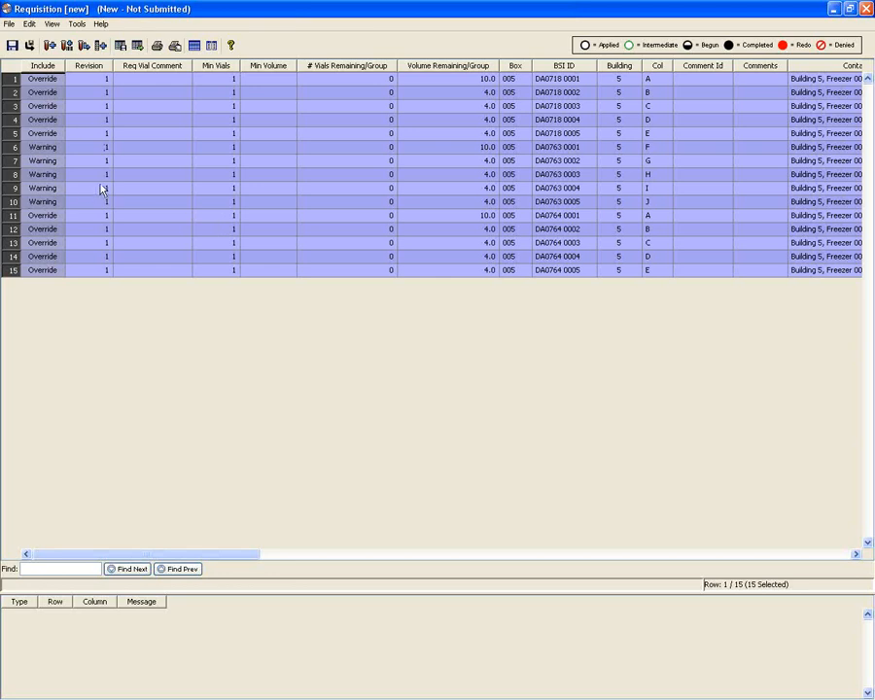
pyautogui.click(866, 10)
pyautogui.click(449, 385)
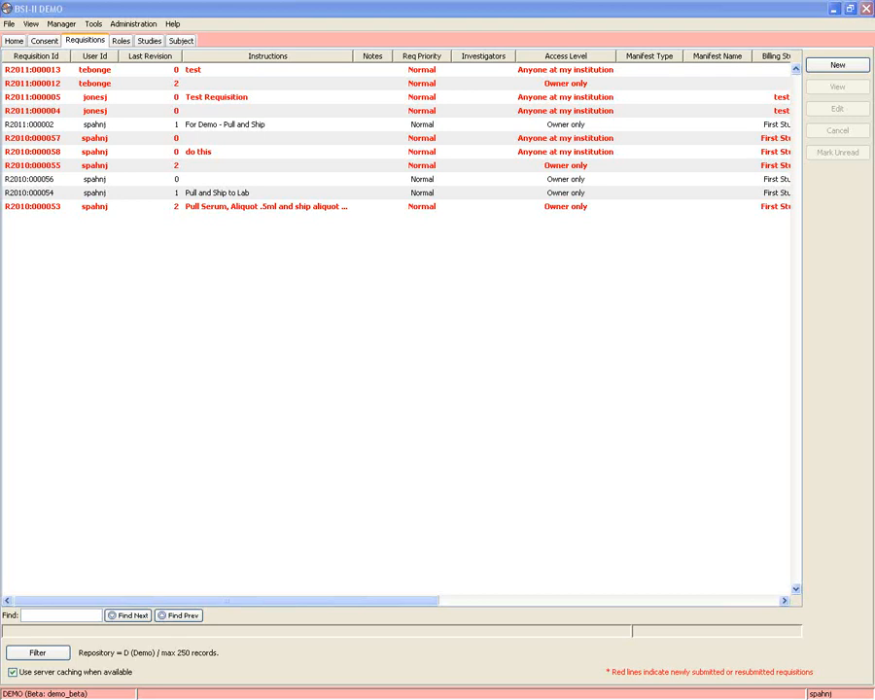
# Return to the consent forms and open the Protected 1 form in a maximized editor
pyautogui.click(31, 37)
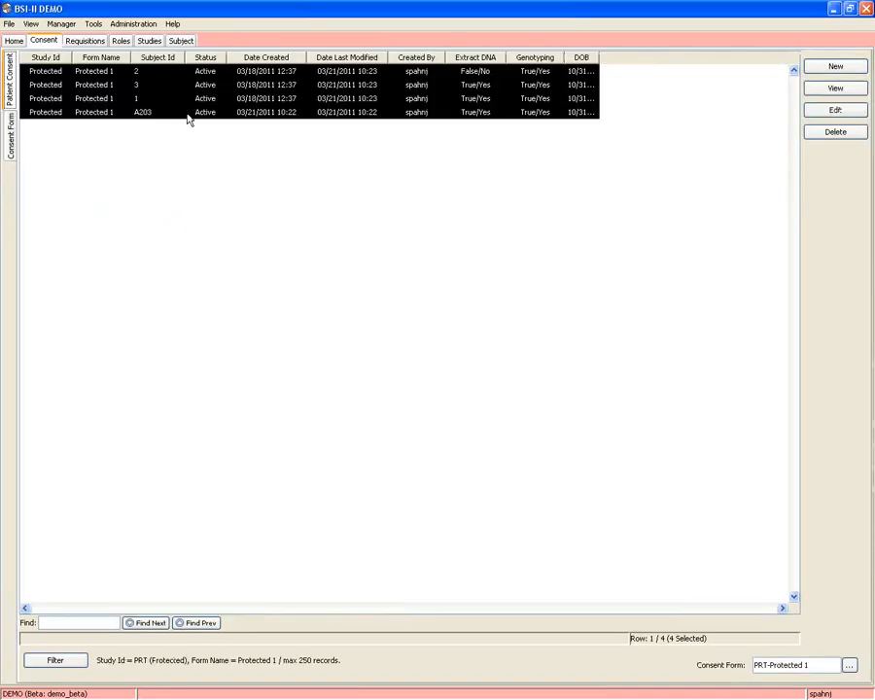
pyautogui.click(6, 112)
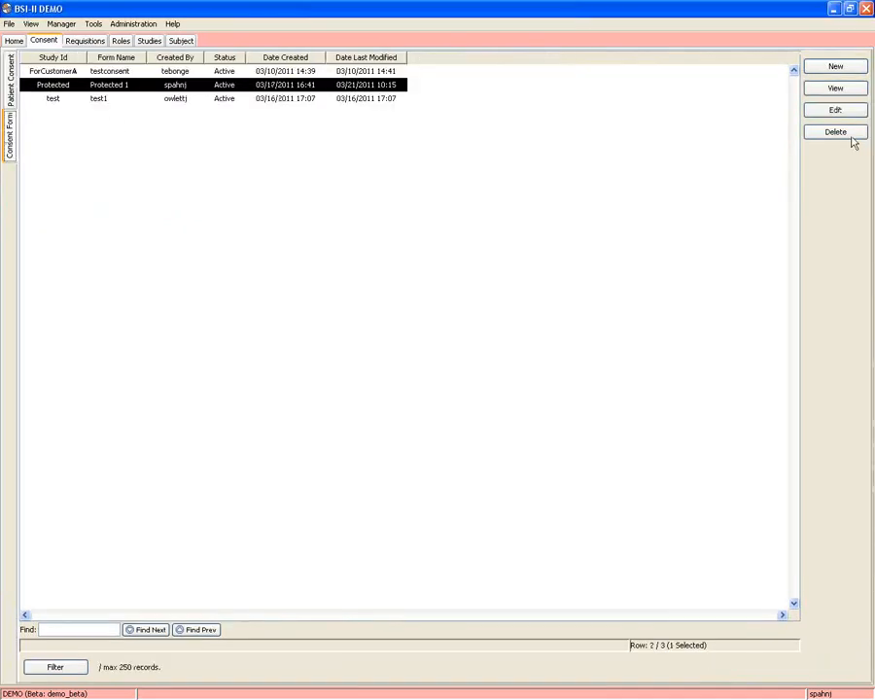
pyautogui.click(834, 111)
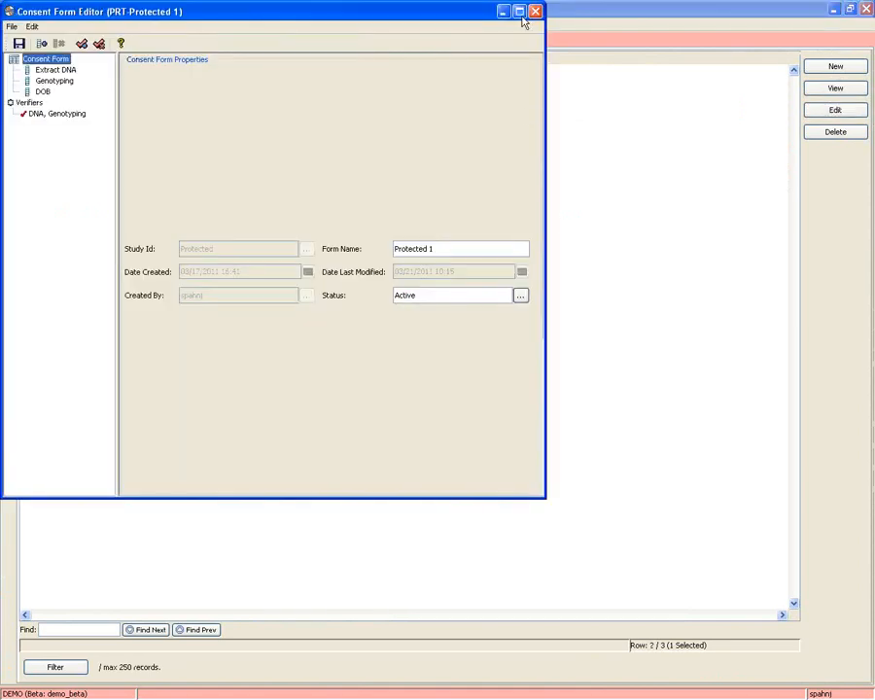
pyautogui.click(519, 11)
# Review the form's field properties in table view with the editor widened to fit every column, and close the editor
pyautogui.press('Down')
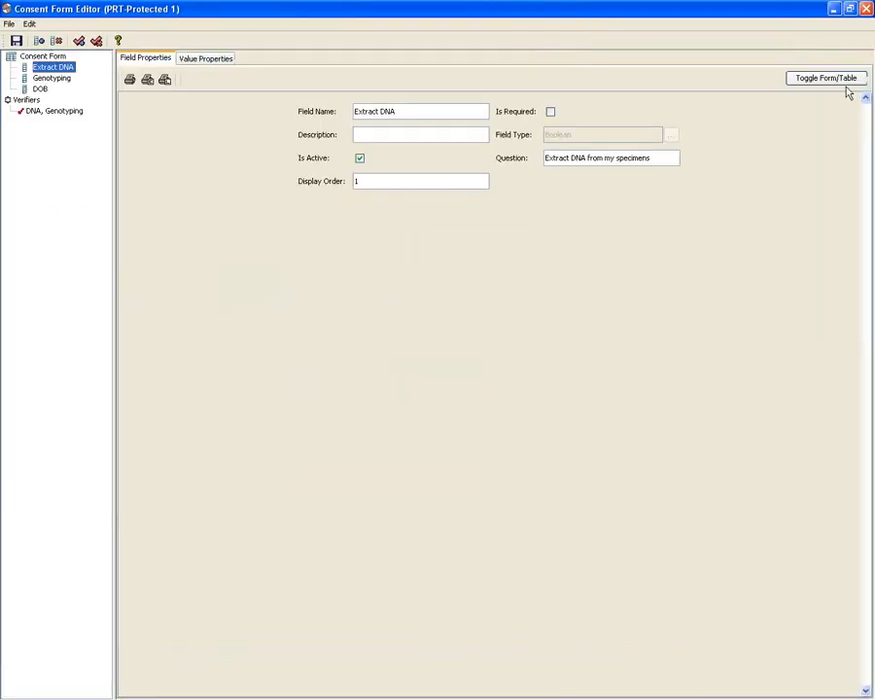
pyautogui.click(825, 78)
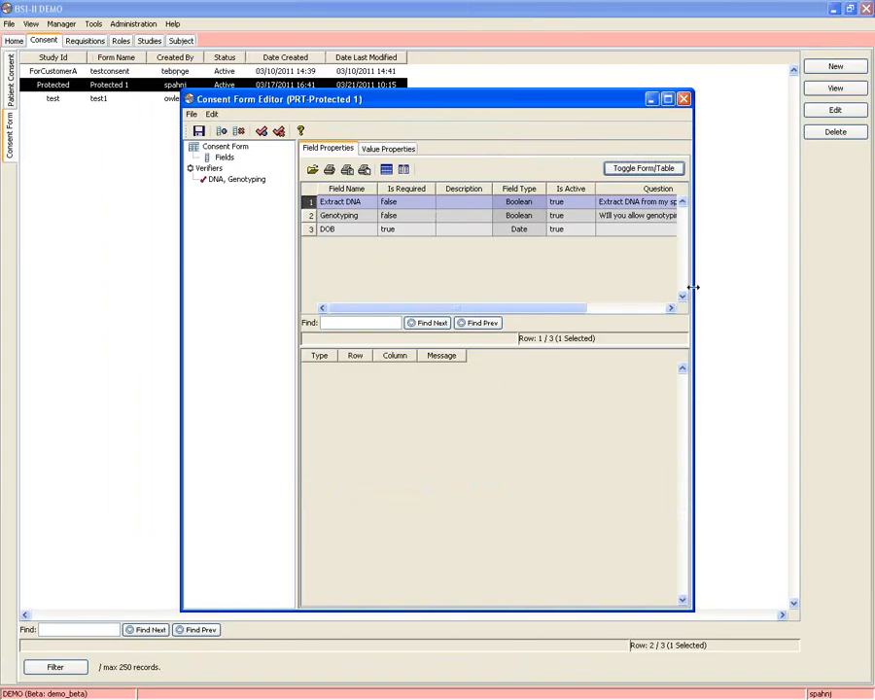
pyautogui.moveTo(693, 289); pyautogui.dragTo(857, 284)
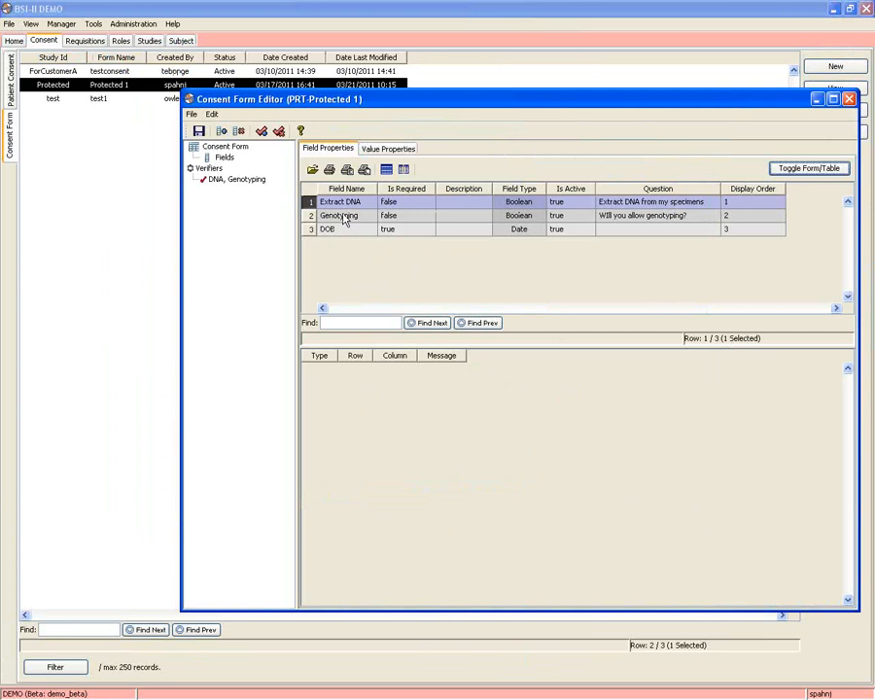
pyautogui.click(312, 202)
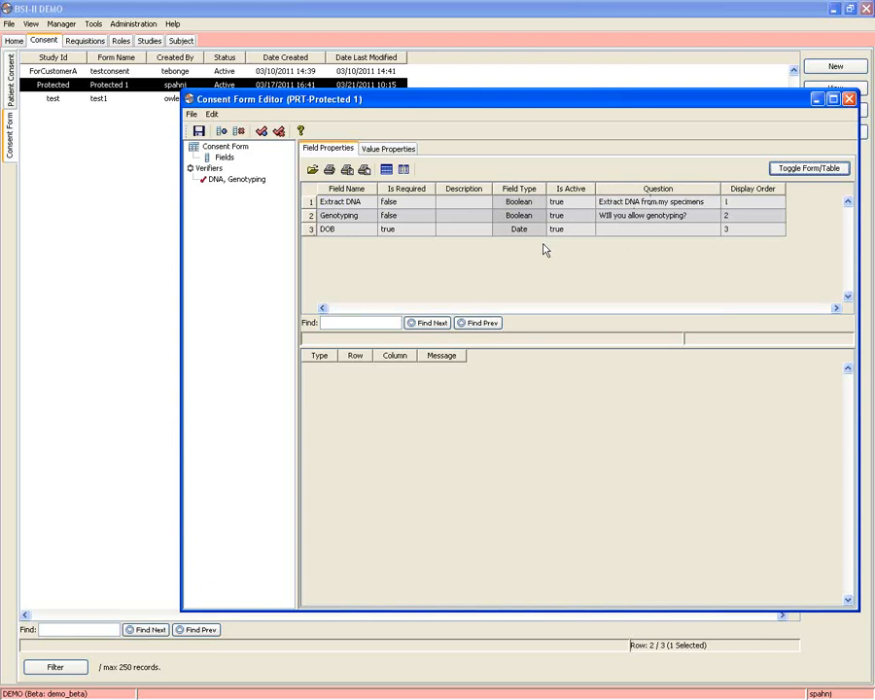
pyautogui.click(849, 98)
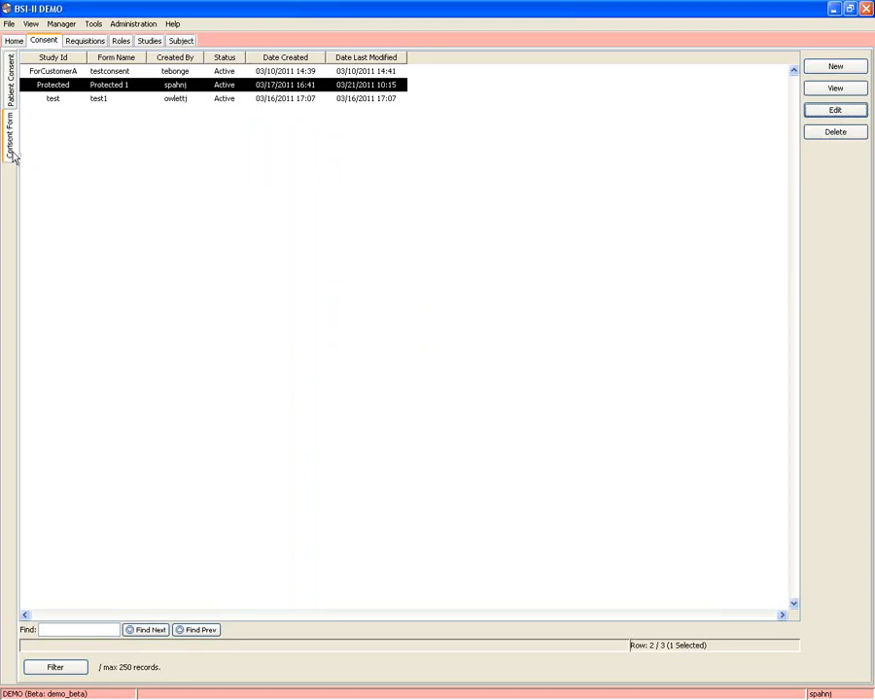
# Create a consent form for the Protected study named "Protected 2" and maximize its editor
pyautogui.click(835, 68)
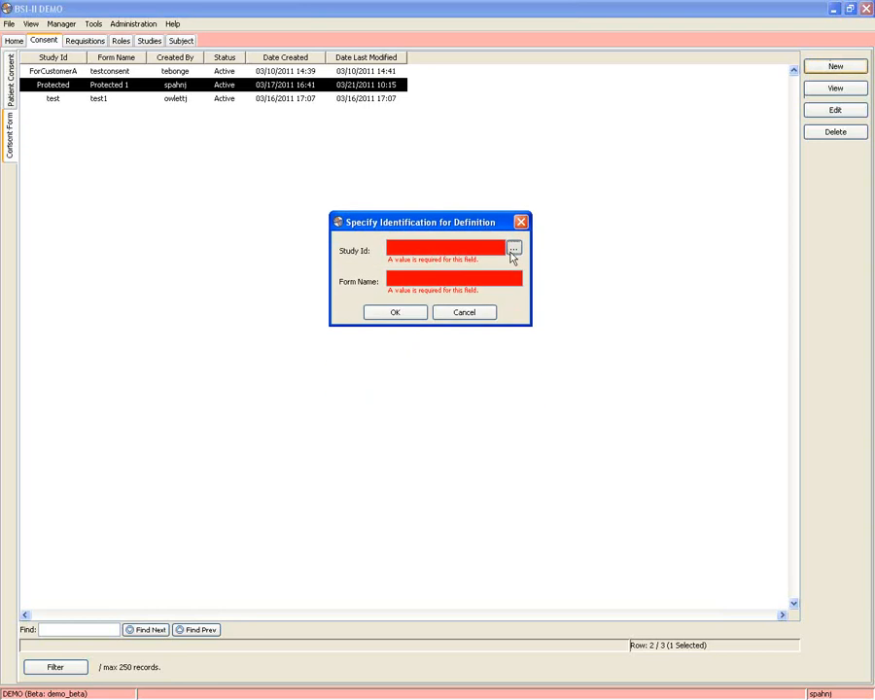
pyautogui.click(514, 252)
pyautogui.scroll(-2, 375, 360)
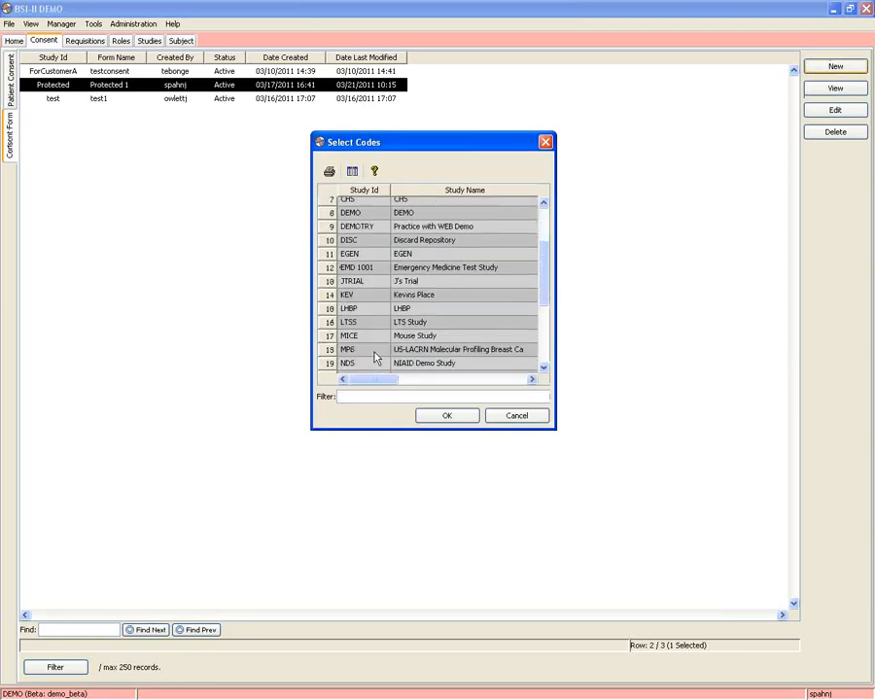
pyautogui.scroll(2, 375, 355)
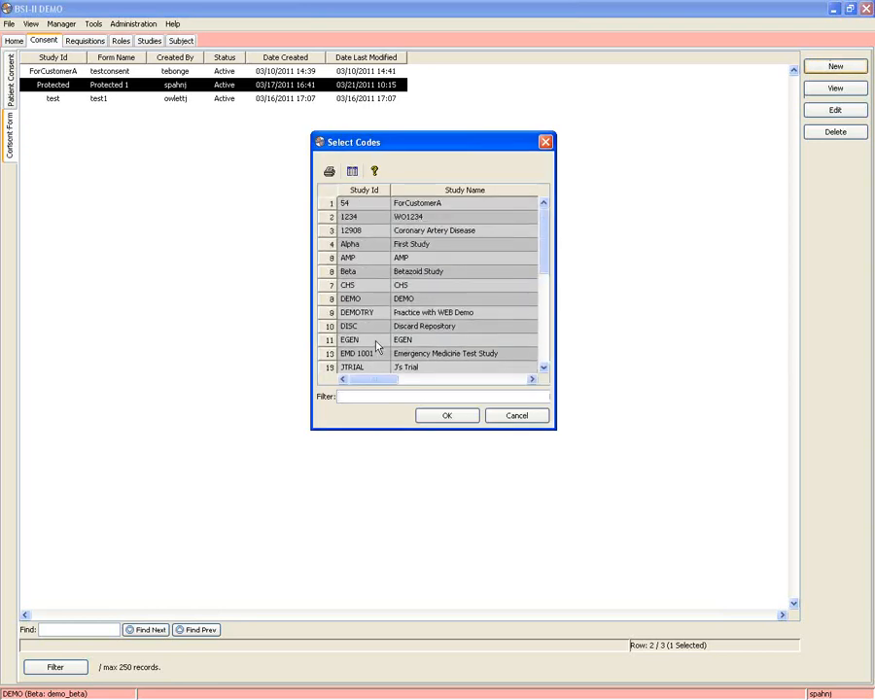
pyautogui.scroll(-1, 377, 346)
pyautogui.scroll(-3, 377, 345)
pyautogui.doubleClick(379, 345)
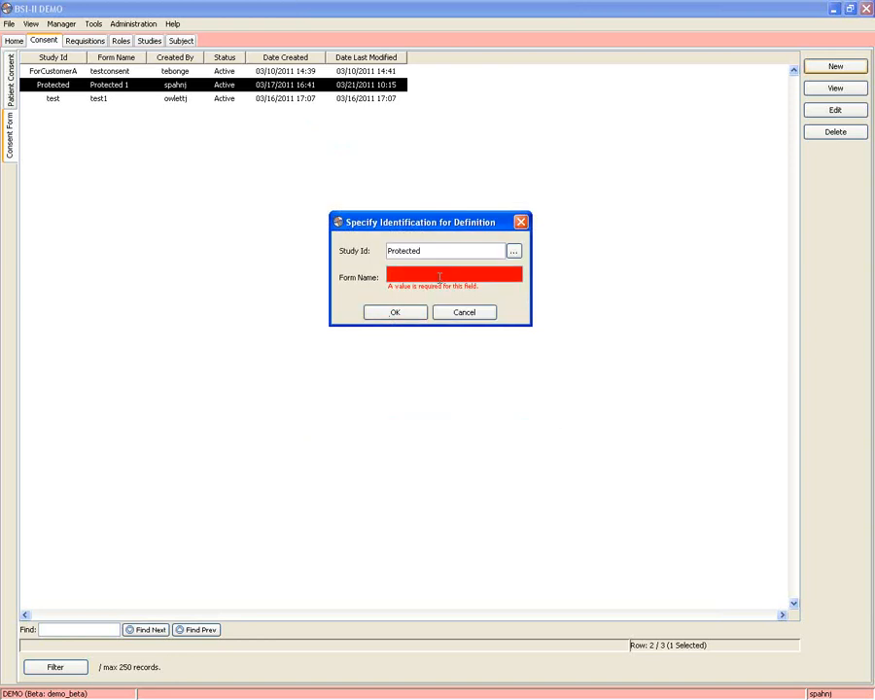
pyautogui.click(439, 278)
pyautogui.write('Prot')
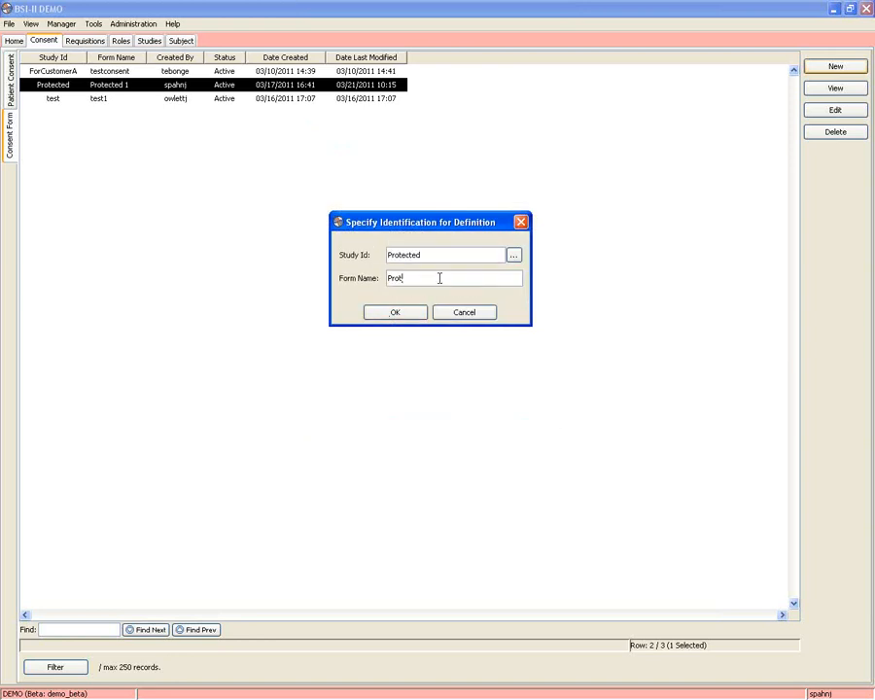
pyautogui.write('ected 2')
pyautogui.click(410, 309)
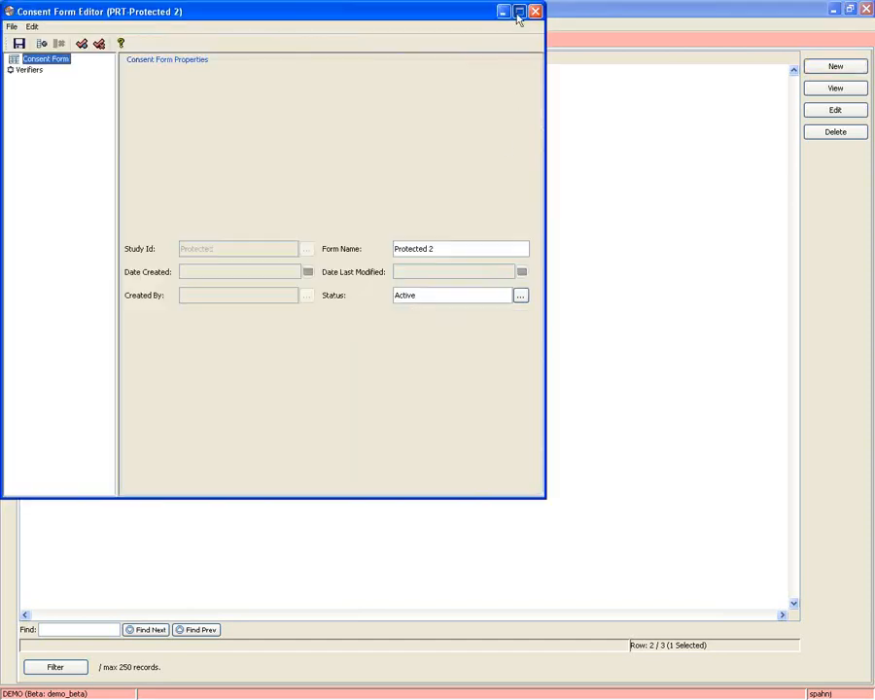
pyautogui.click(519, 12)
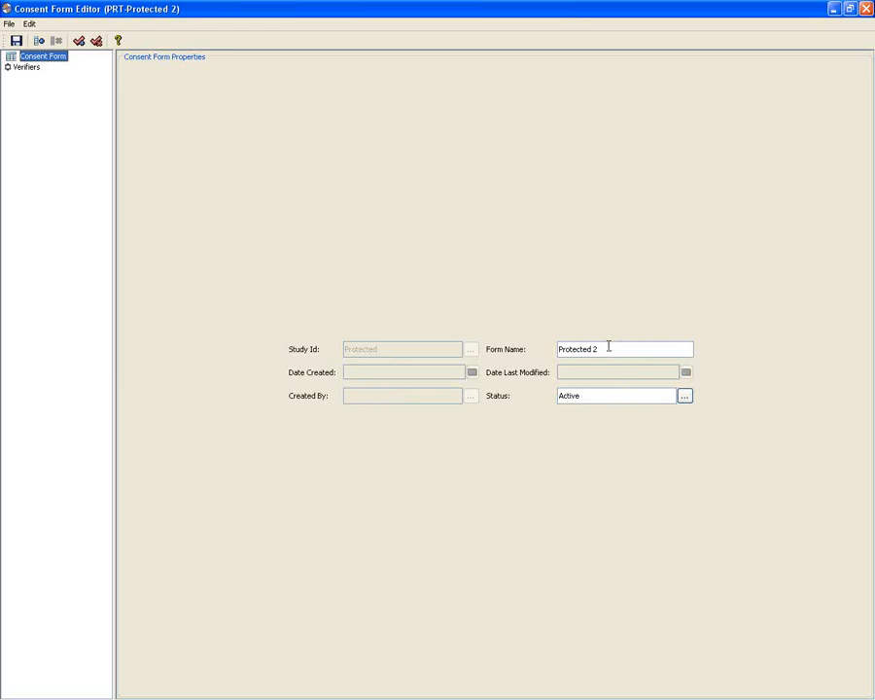
# Add a required field named "Collect Serum" with the Boolean field type to the consent form
pyautogui.click(39, 42)
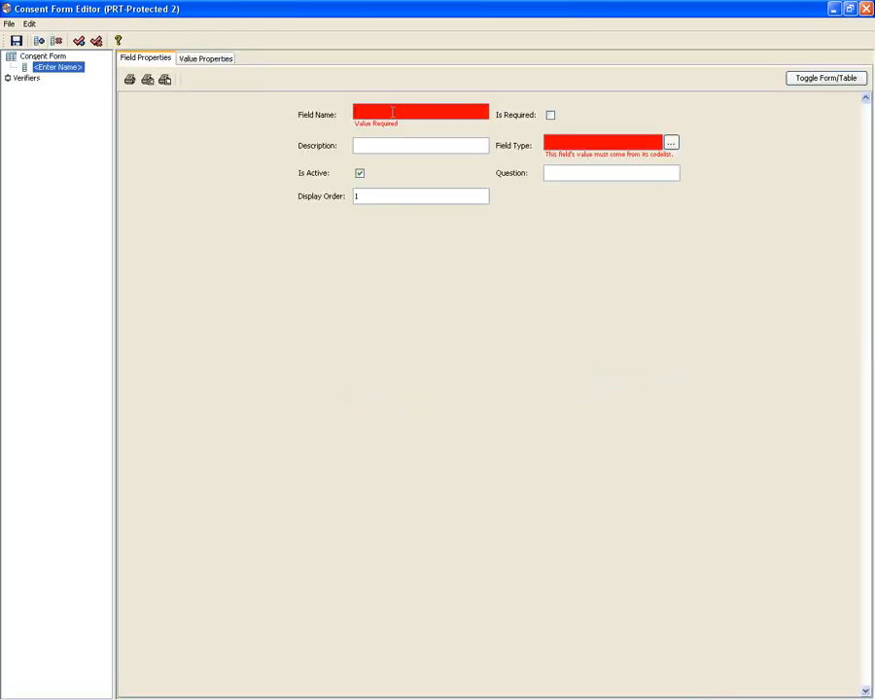
pyautogui.moveTo(390, 113)
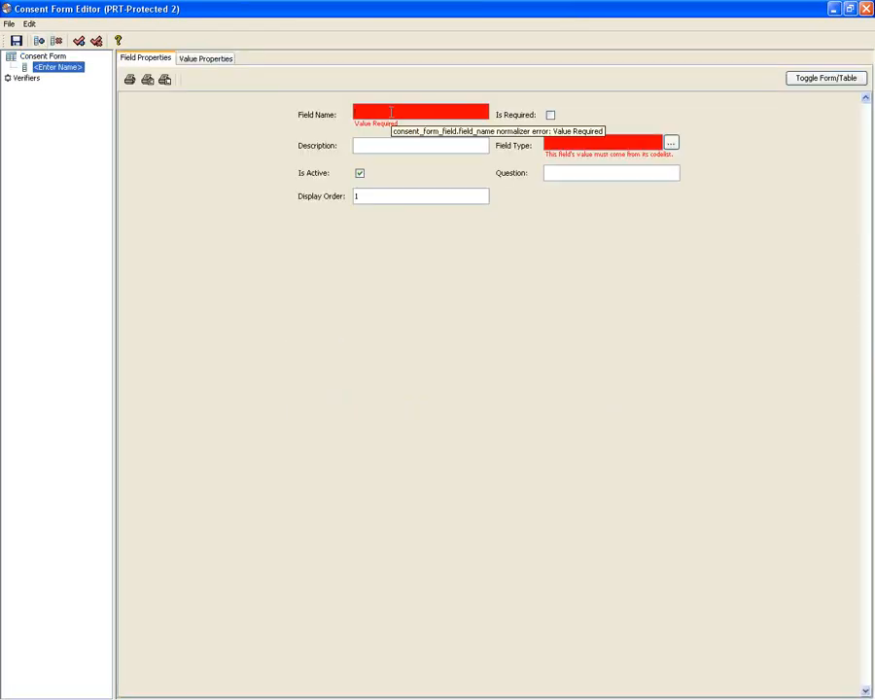
pyautogui.write('Collect Se')
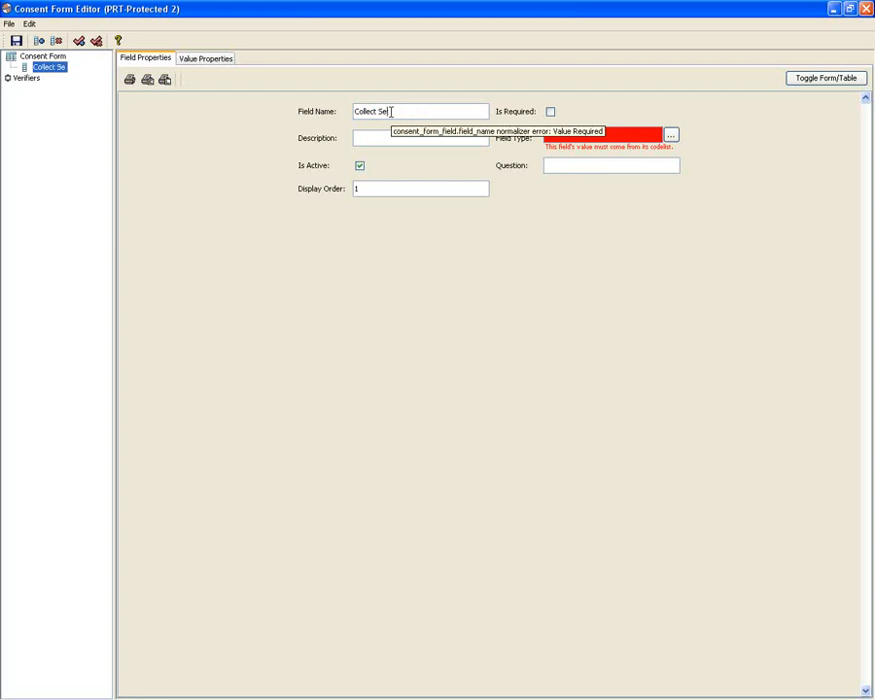
pyautogui.write('rum')
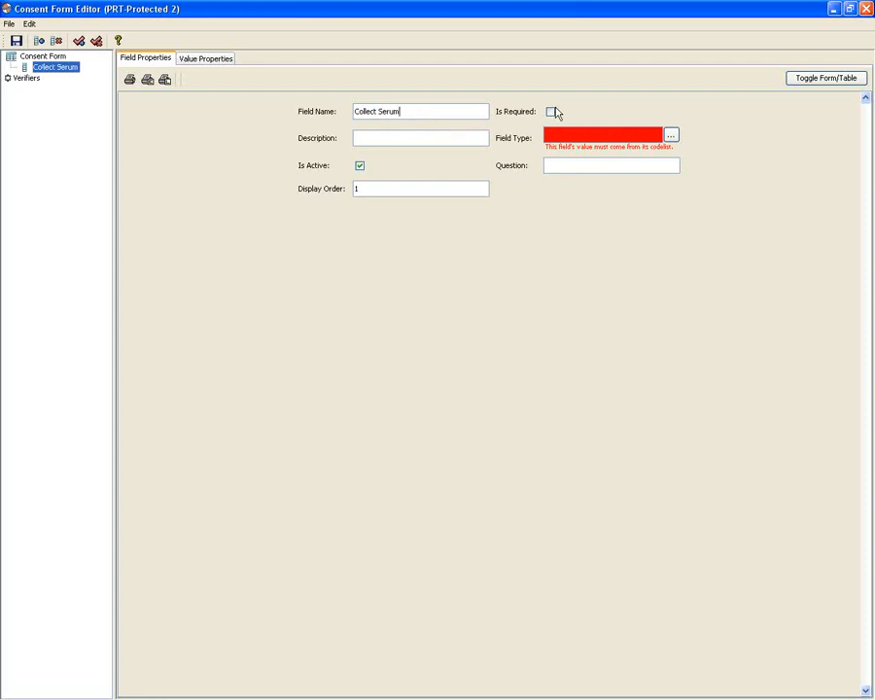
pyautogui.click(551, 111)
pyautogui.click(671, 135)
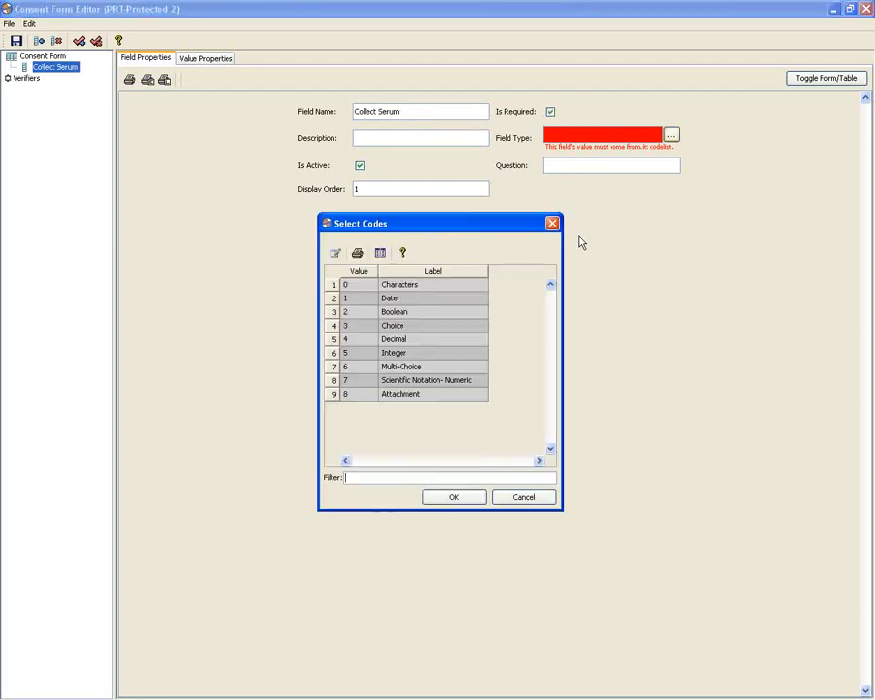
pyautogui.doubleClick(424, 317)
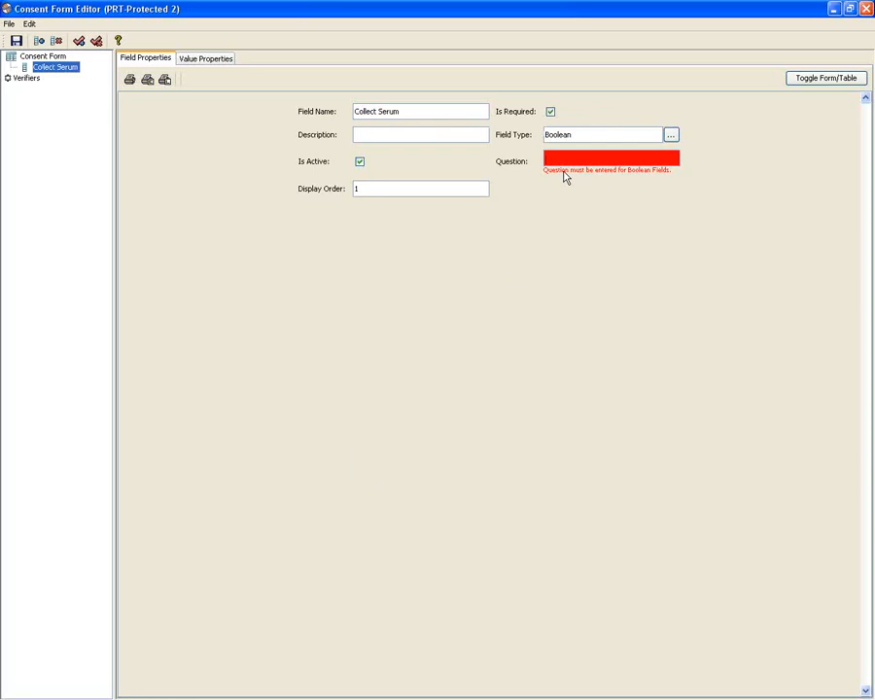
# Enter "Can we use your serum?" as the field's question and check its value properties
pyautogui.write('Can')
pyautogui.press('BackSpace')
pyautogui.press('BackSpace')
pyautogui.press('BackSpace')
pyautogui.write('Can we use')
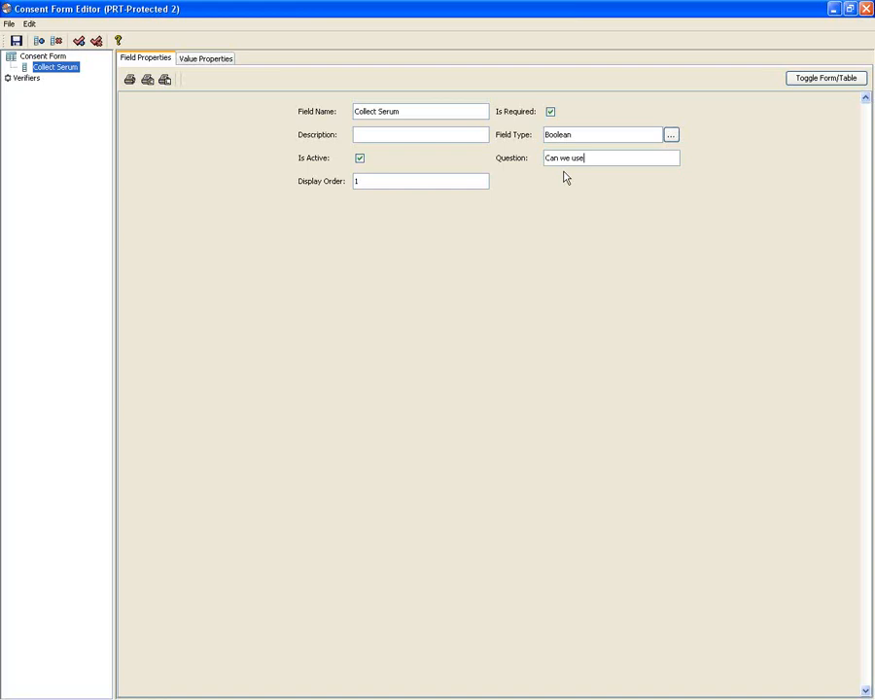
pyautogui.write(' your serum?')
pyautogui.click(366, 132)
pyautogui.click(210, 60)
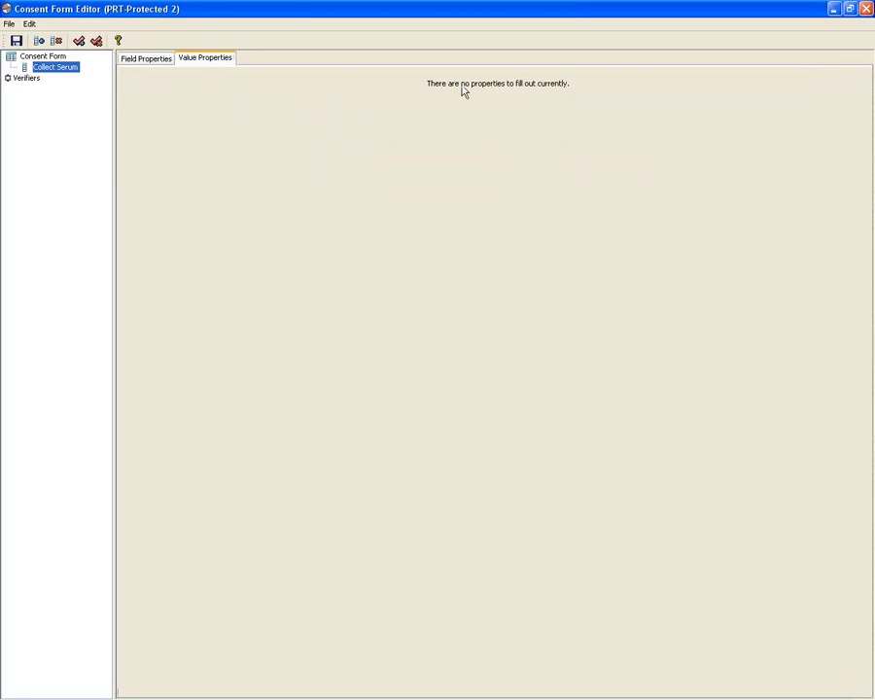
pyautogui.click(124, 61)
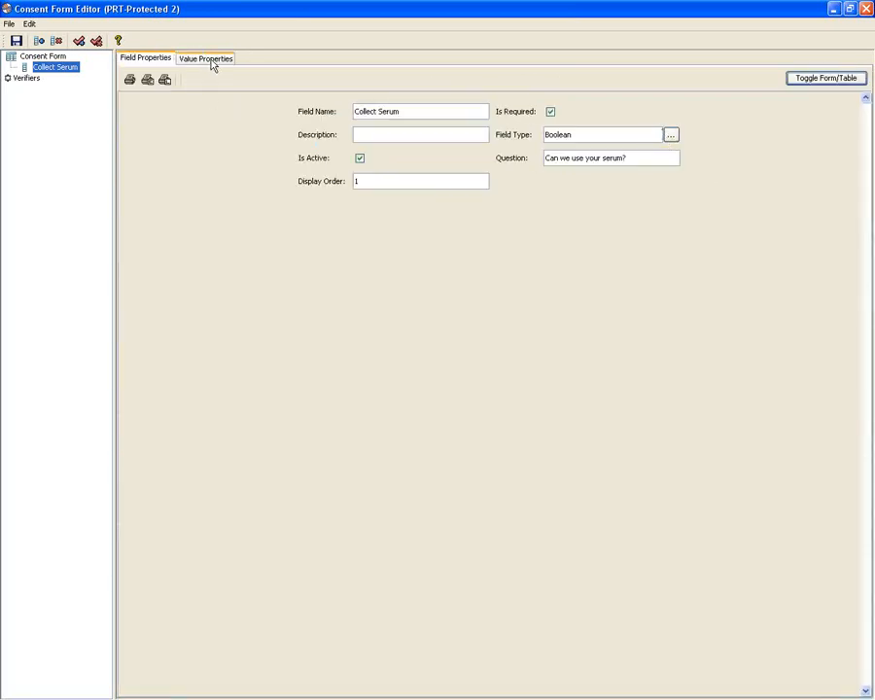
# Change the Collect Serum field type to Characters and view its size and valid-character properties
pyautogui.click(671, 136)
pyautogui.doubleClick(425, 285)
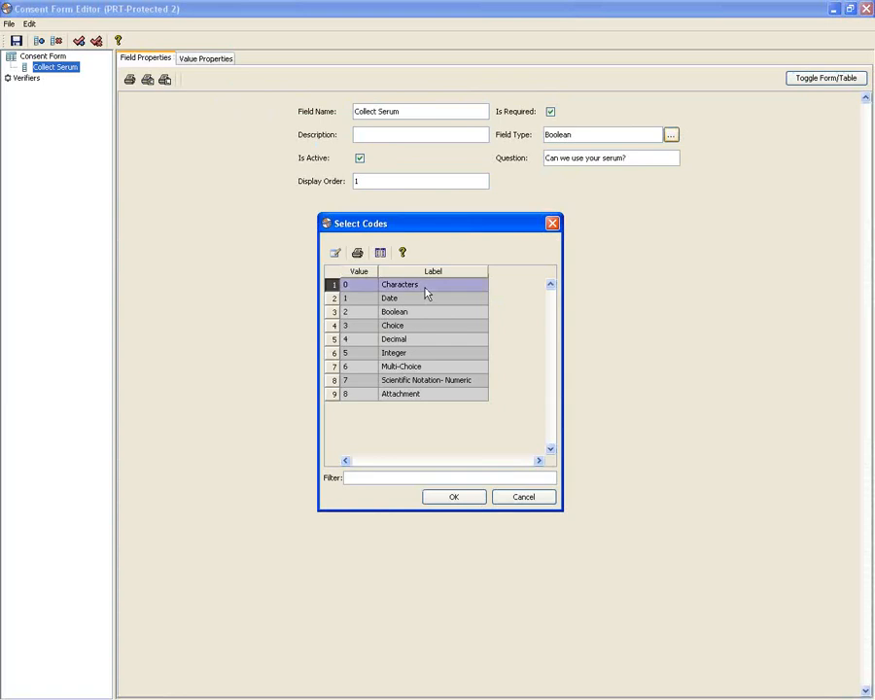
pyautogui.click(206, 58)
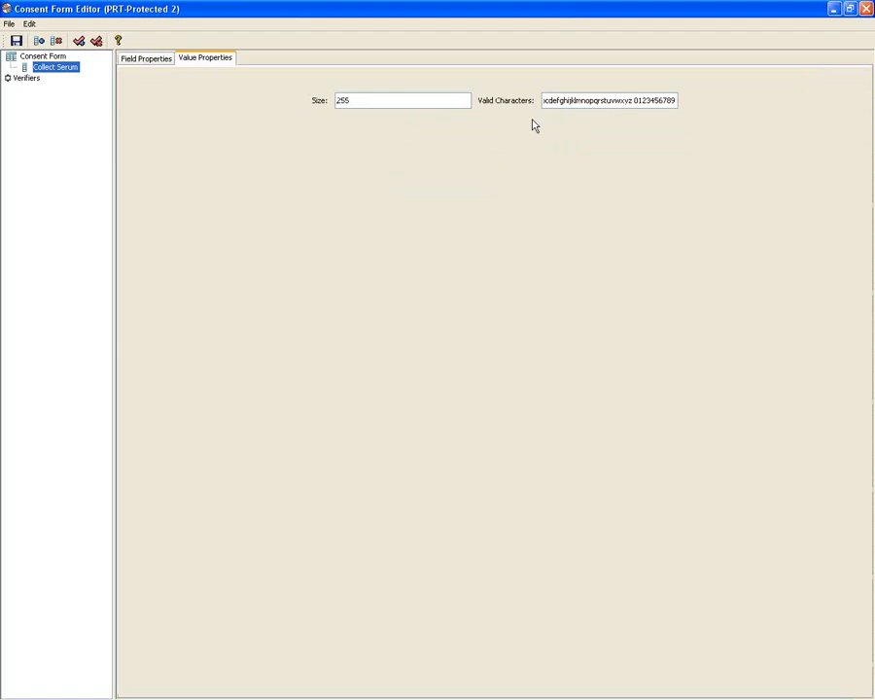
# Try to add a verifier and save the consent form, dismissing the notes
pyautogui.click(26, 80)
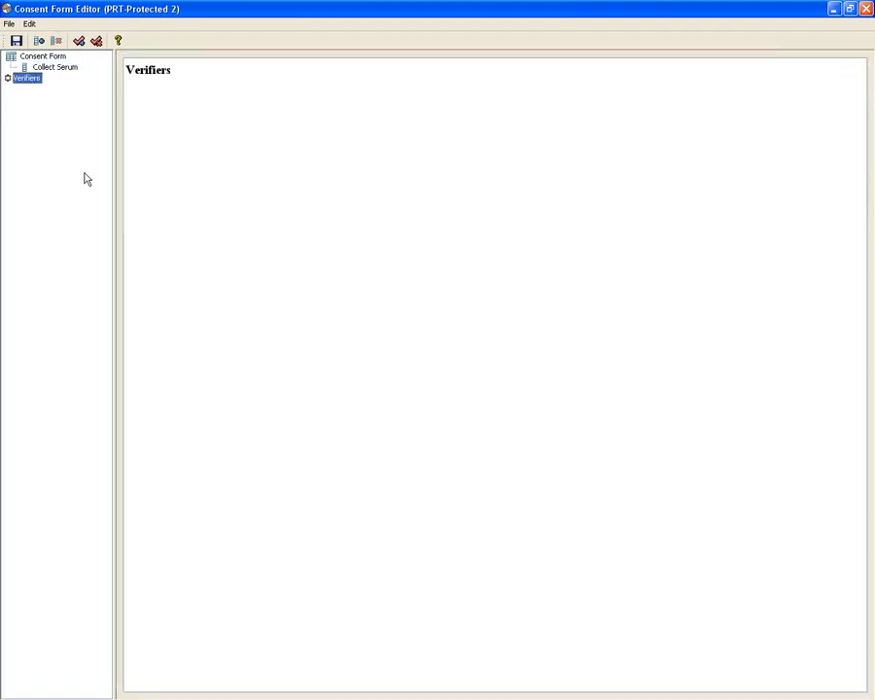
pyautogui.click(79, 41)
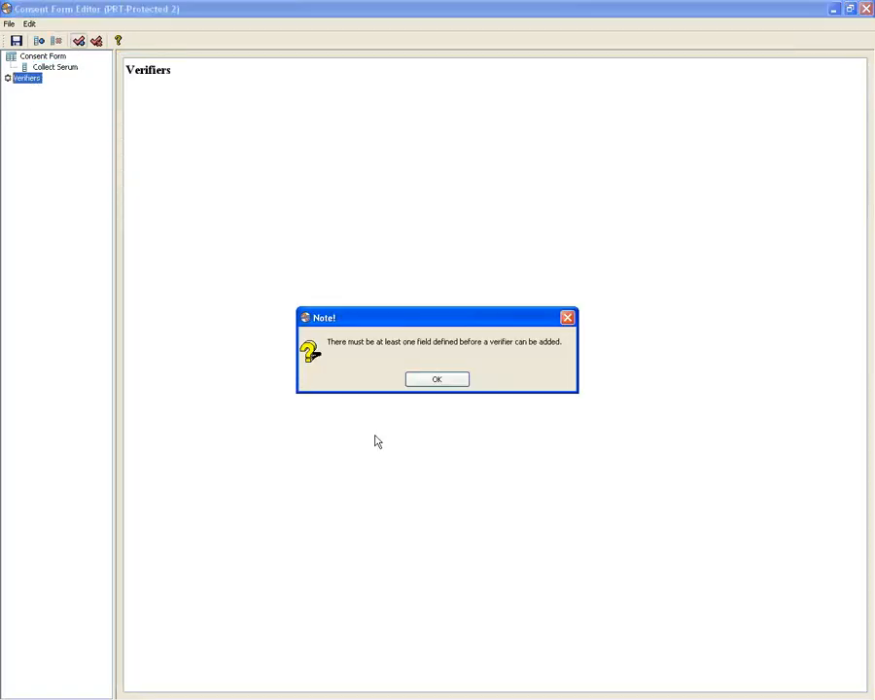
pyautogui.click(431, 378)
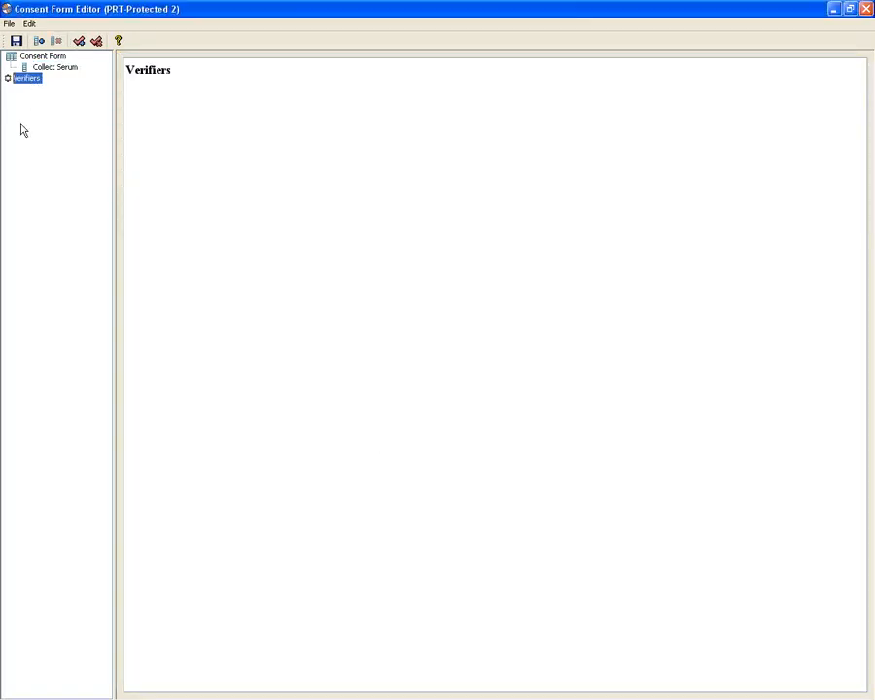
pyautogui.click(16, 41)
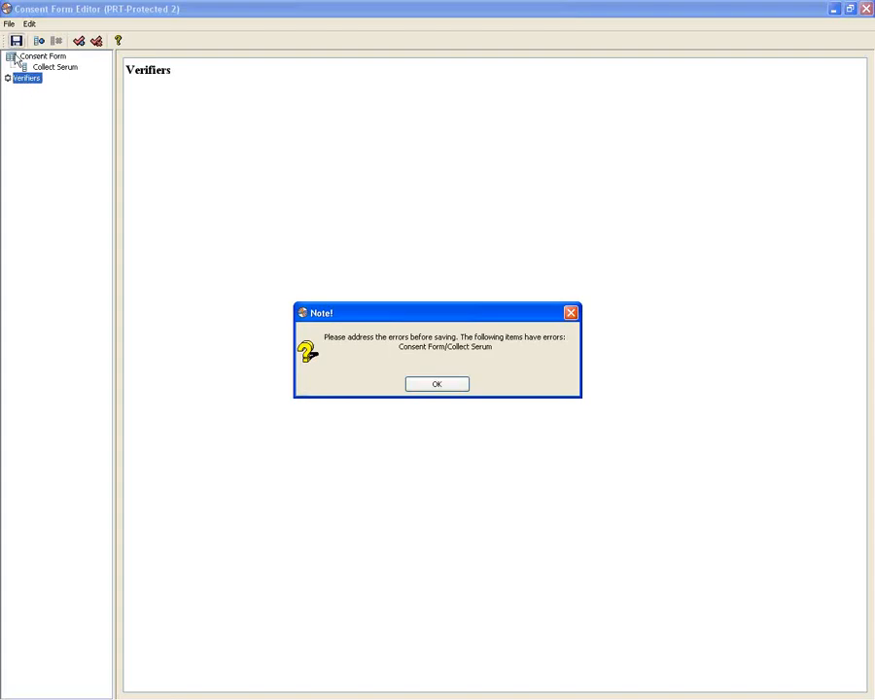
pyautogui.click(436, 384)
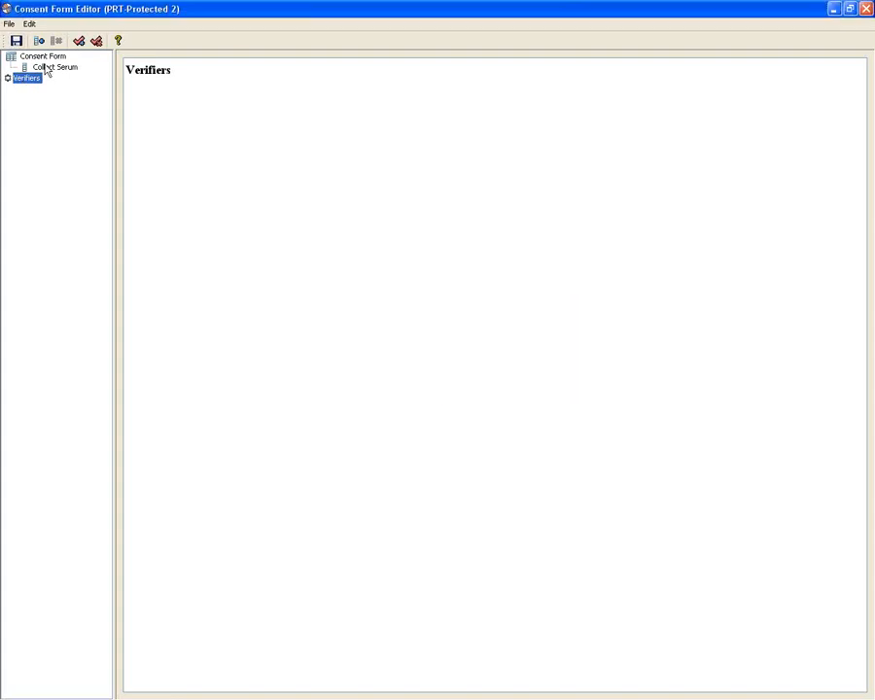
# Set the Collect Serum field type to Boolean and save the consent form
pyautogui.click(45, 67)
pyautogui.click(146, 59)
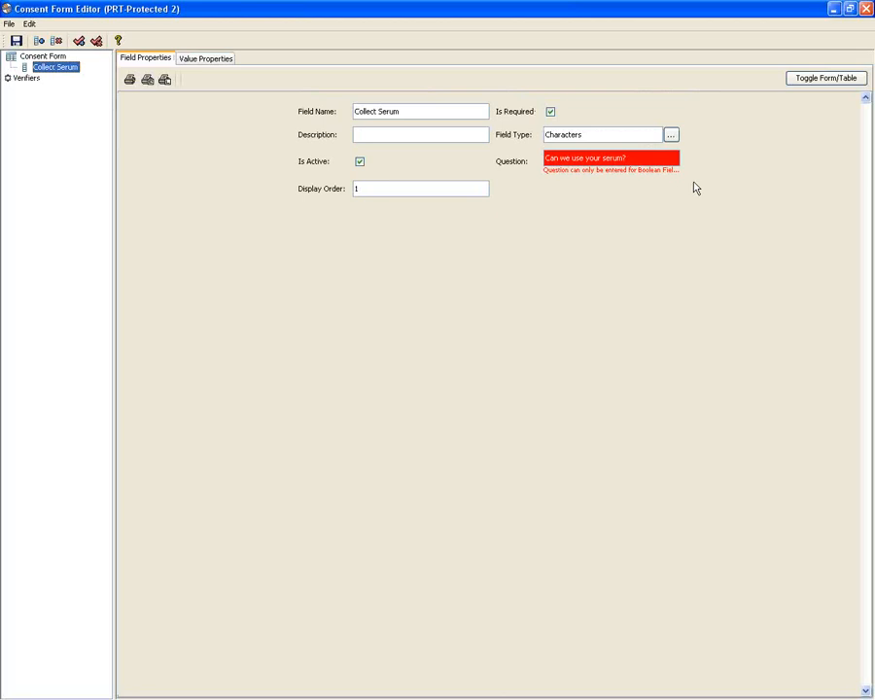
pyautogui.click(671, 135)
pyautogui.click(393, 312)
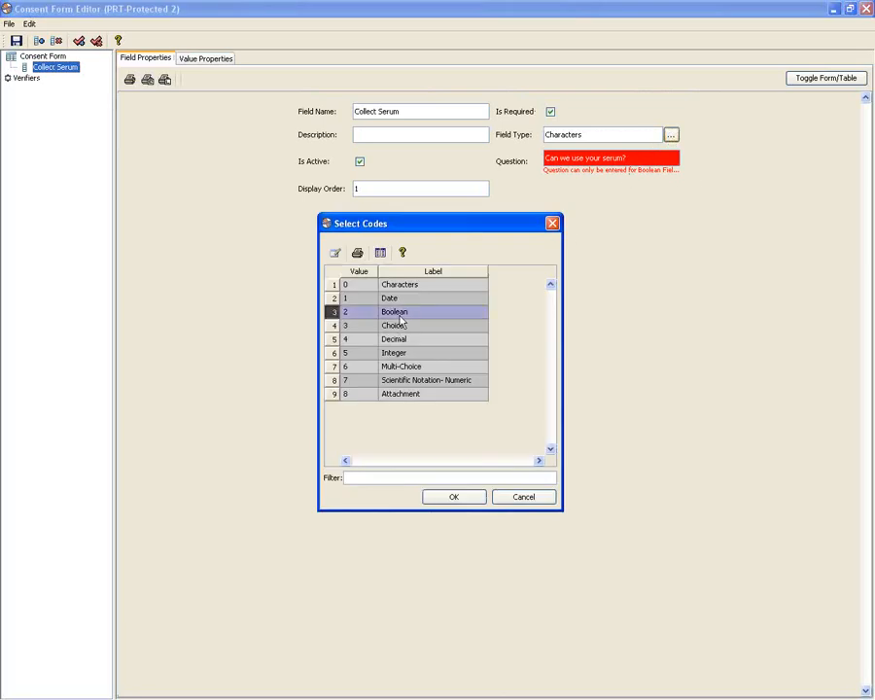
pyautogui.click(453, 497)
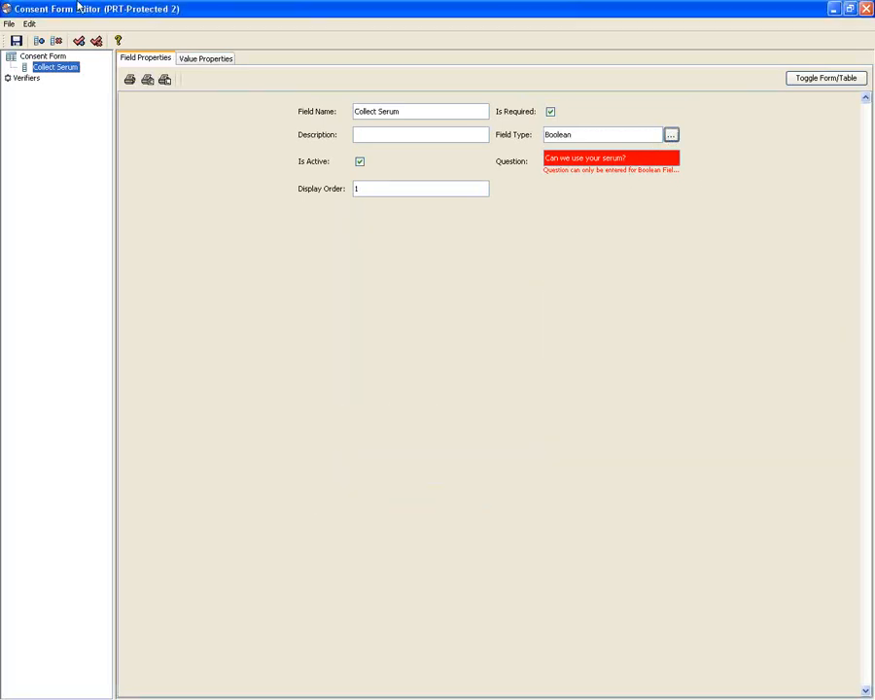
pyautogui.click(17, 41)
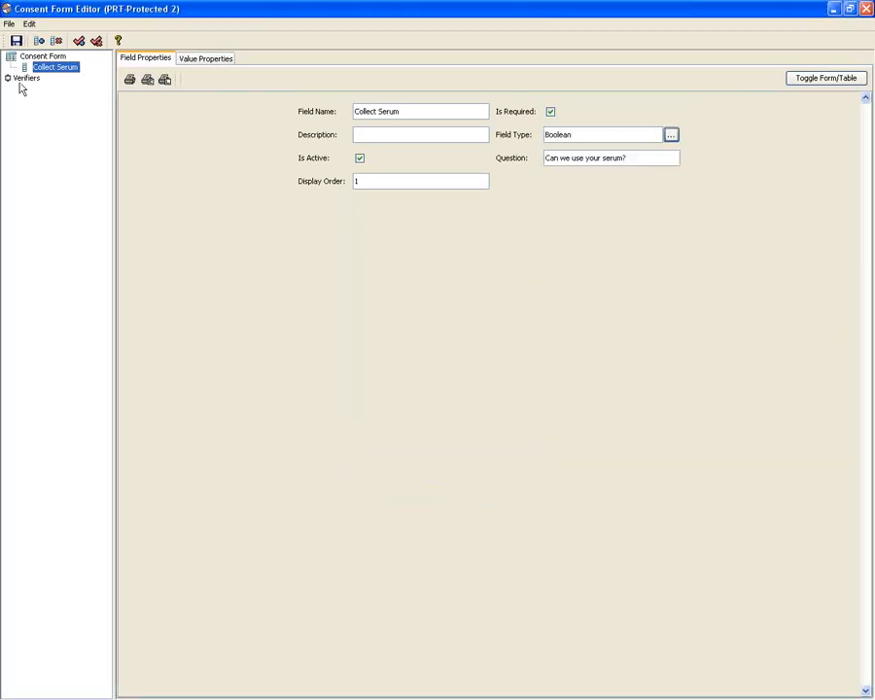
# Add a verifier named "Collect Serum" to the consent form
pyautogui.click(25, 78)
pyautogui.click(78, 40)
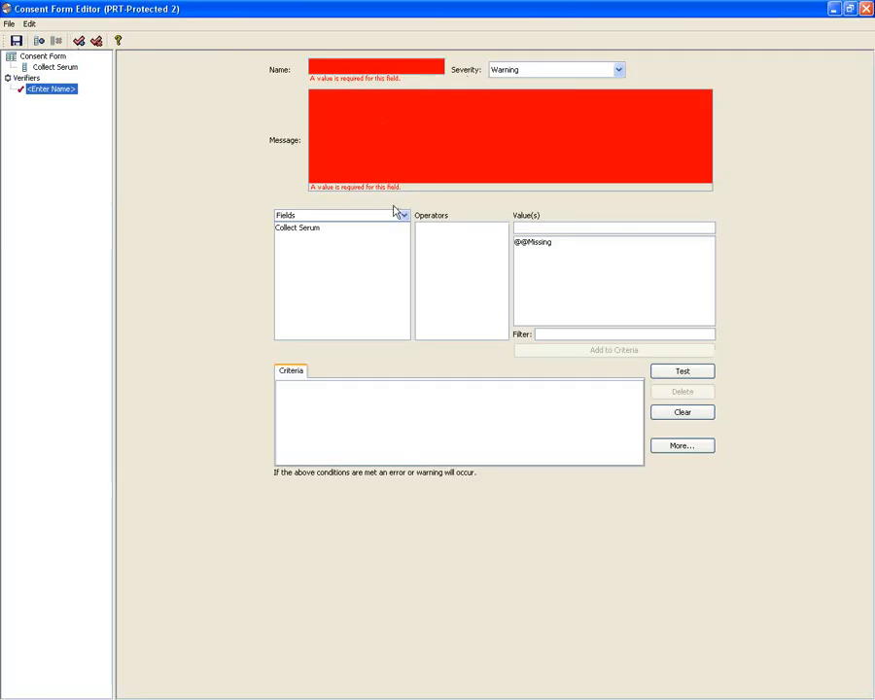
pyautogui.click(343, 67)
pyautogui.write('Collect Se')
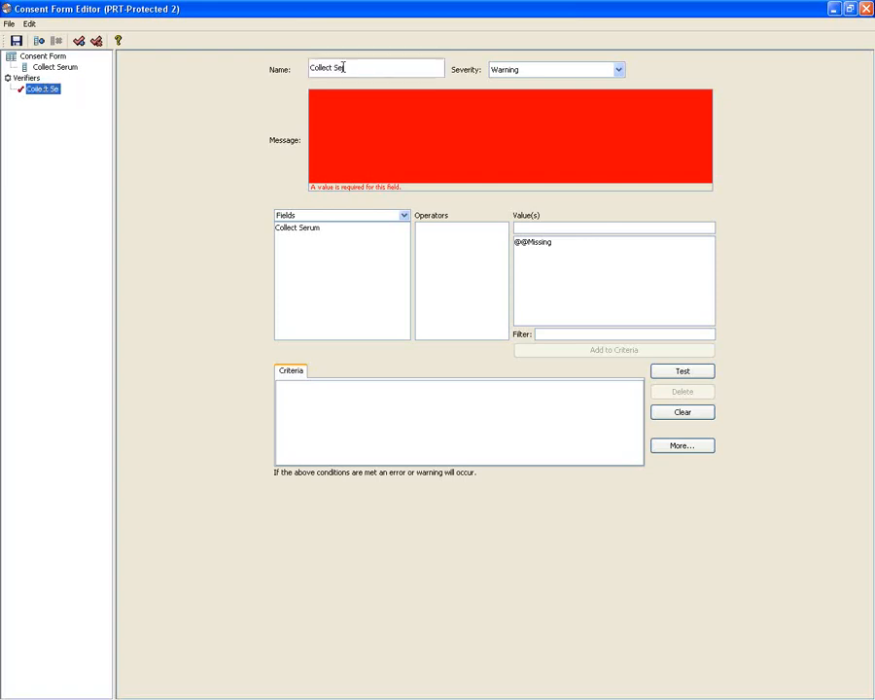
pyautogui.write('rum')
# Set the verifier's criterion so that it triggers when Collect Serum is not equal to True/Yes
pyautogui.click(345, 229)
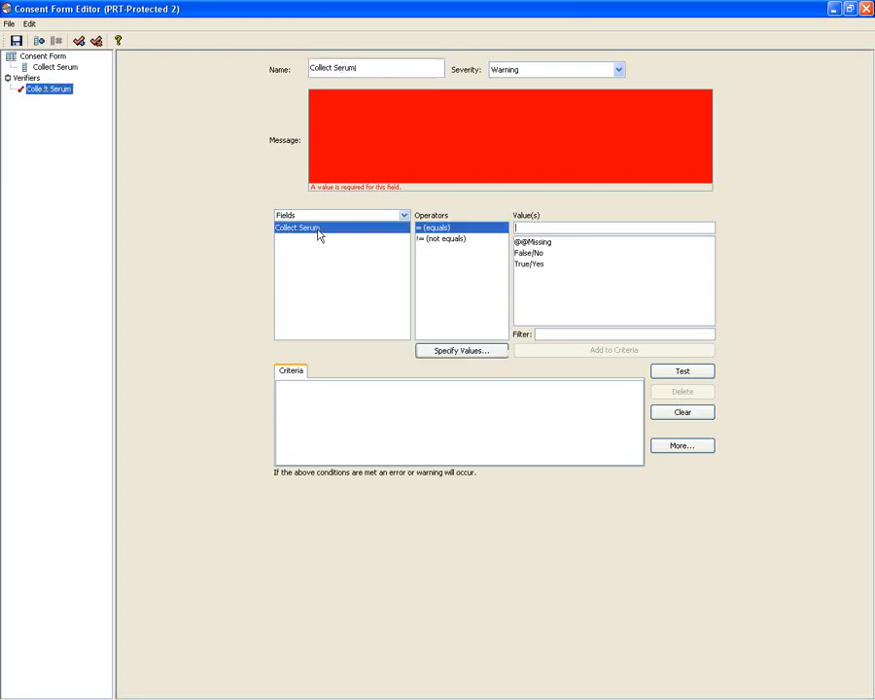
pyautogui.click(455, 241)
pyautogui.click(529, 253)
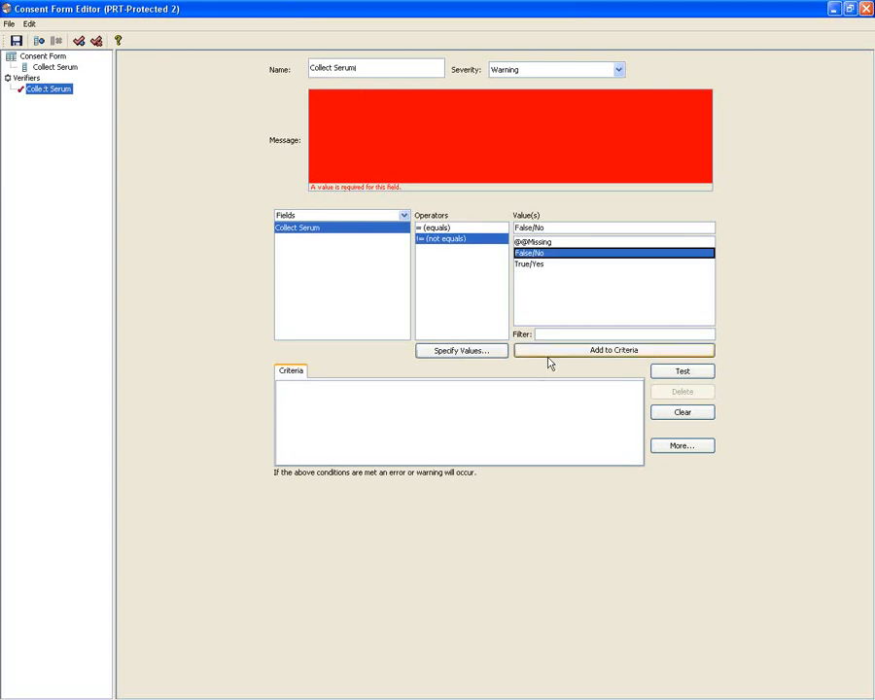
pyautogui.click(548, 352)
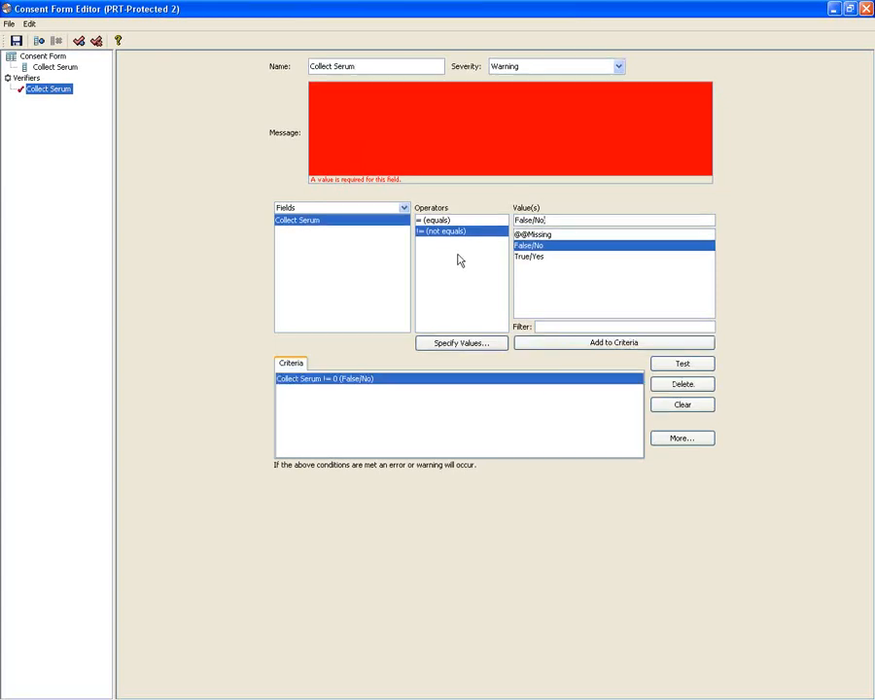
pyautogui.click(544, 256)
pyautogui.click(563, 344)
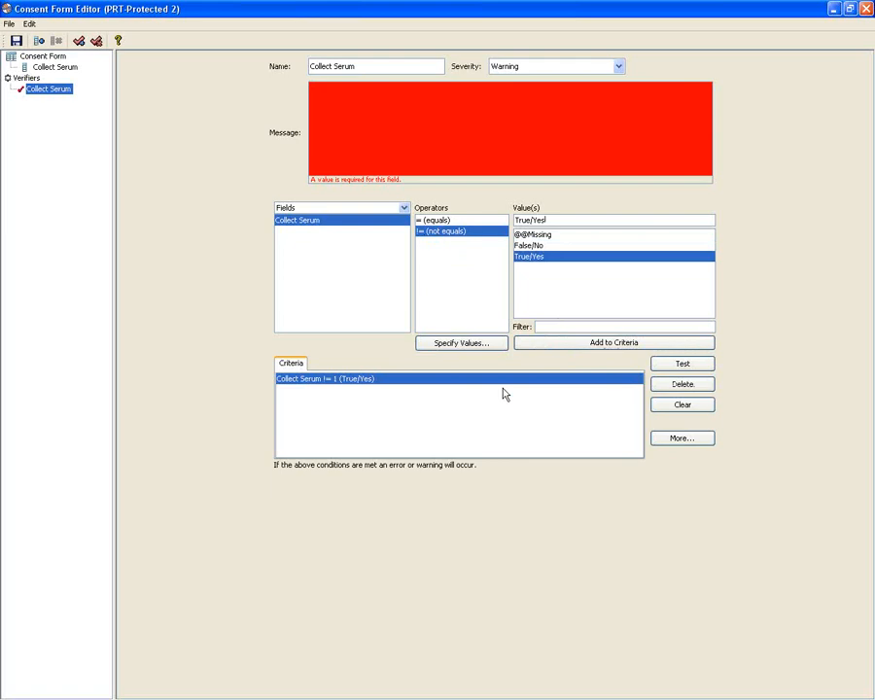
# Enter "Colelct serum" as the verifier's message, cancel closing the editor, and show the consent form's properties
pyautogui.click(416, 96)
pyautogui.write('Colelct serum')
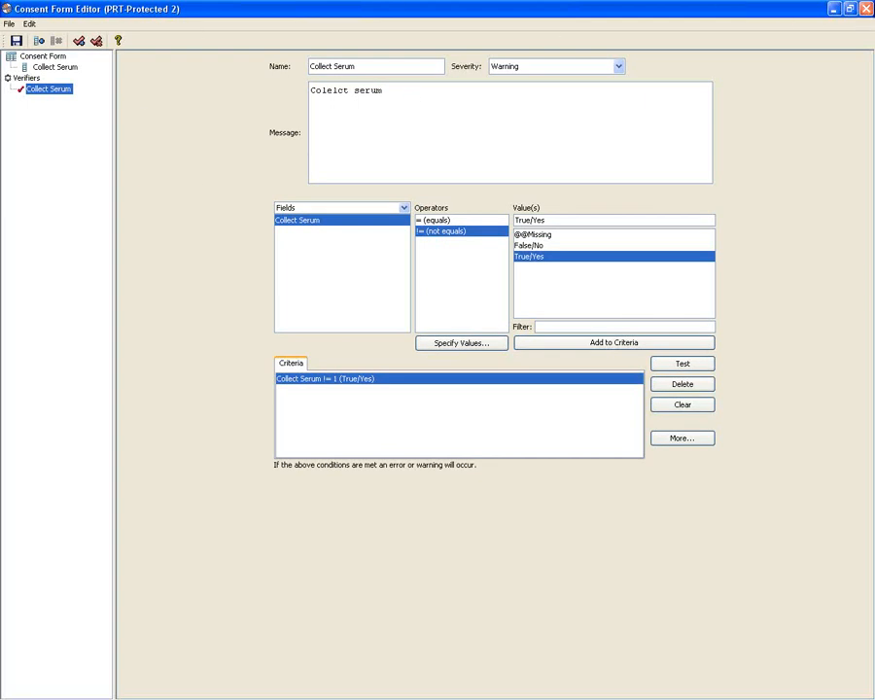
pyautogui.click(863, 9)
pyautogui.click(511, 382)
pyautogui.click(43, 59)
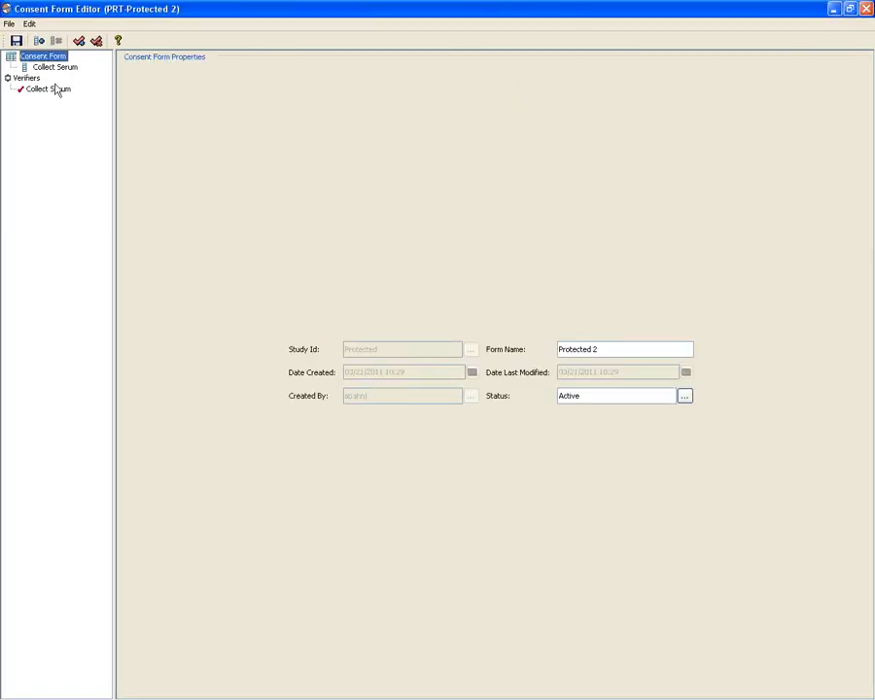
# Add a blank field to the Protected 2 consent form and close the editor without saving the changes
pyautogui.click(37, 40)
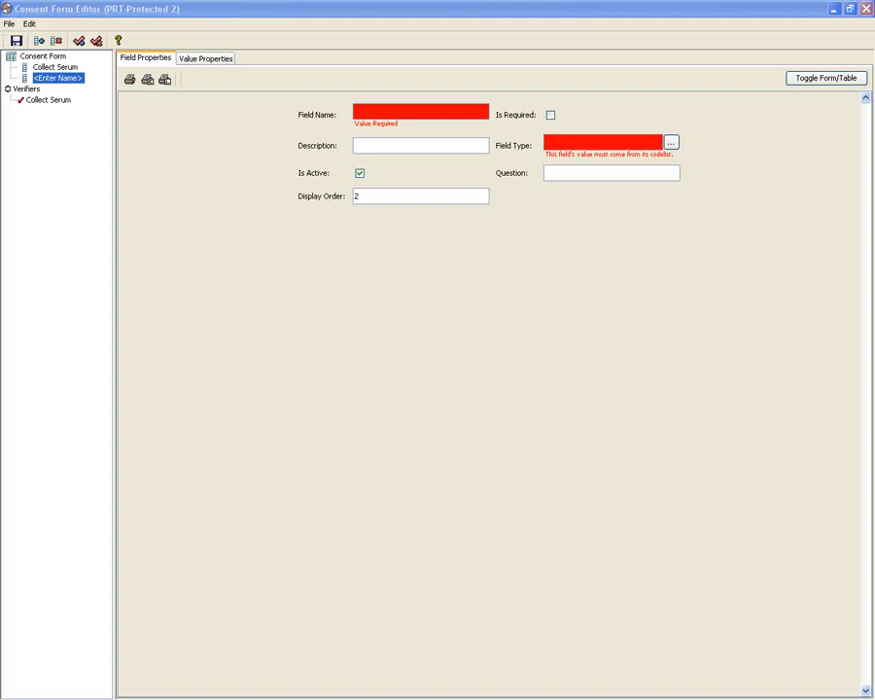
pyautogui.click(865, 8)
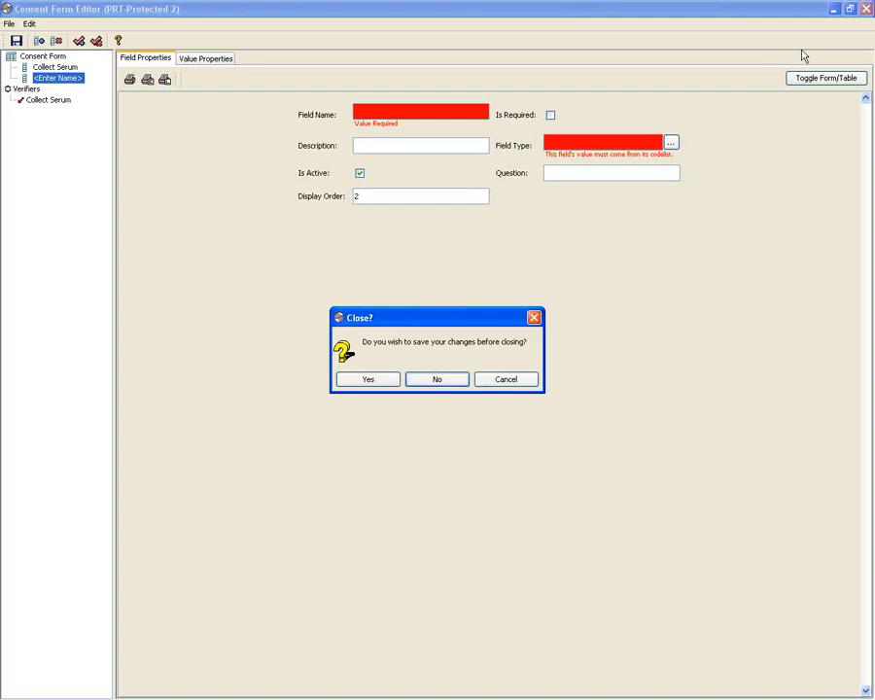
pyautogui.click(436, 379)
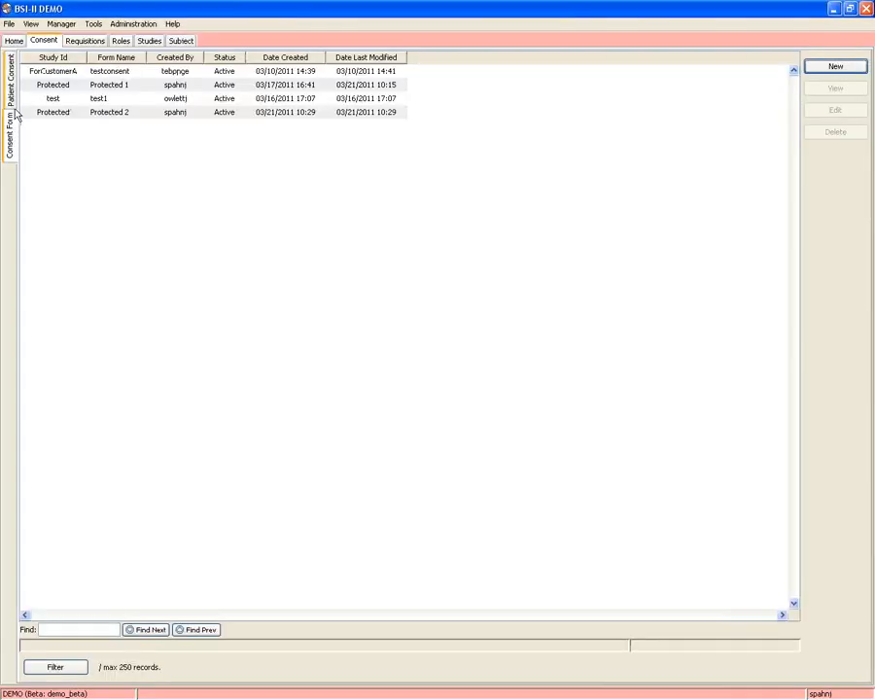
# Filter the Protected 1 patient consents by Subject Id equal to 2
pyautogui.click(11, 90)
pyautogui.click(118, 73)
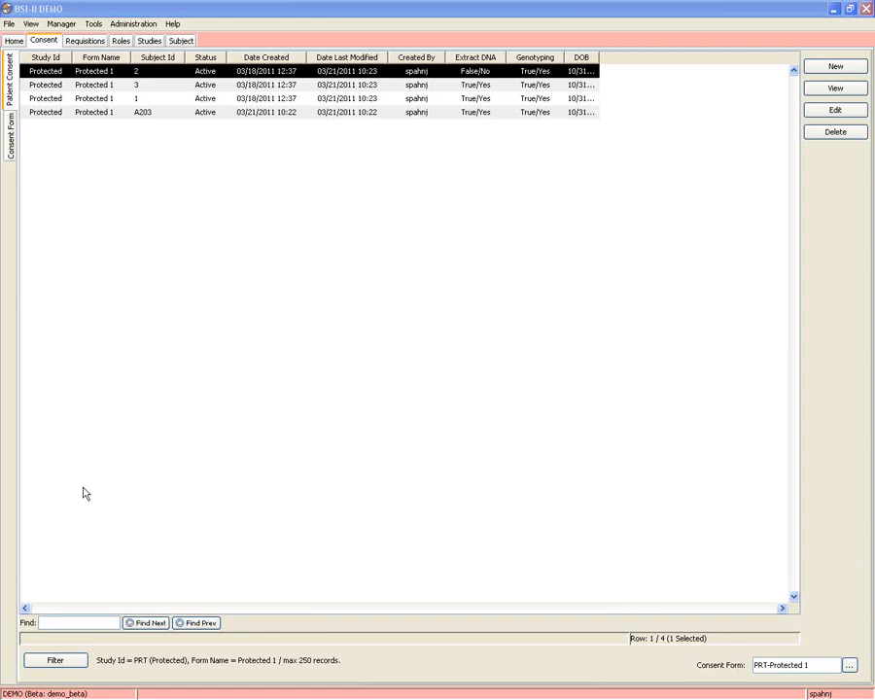
pyautogui.click(55, 659)
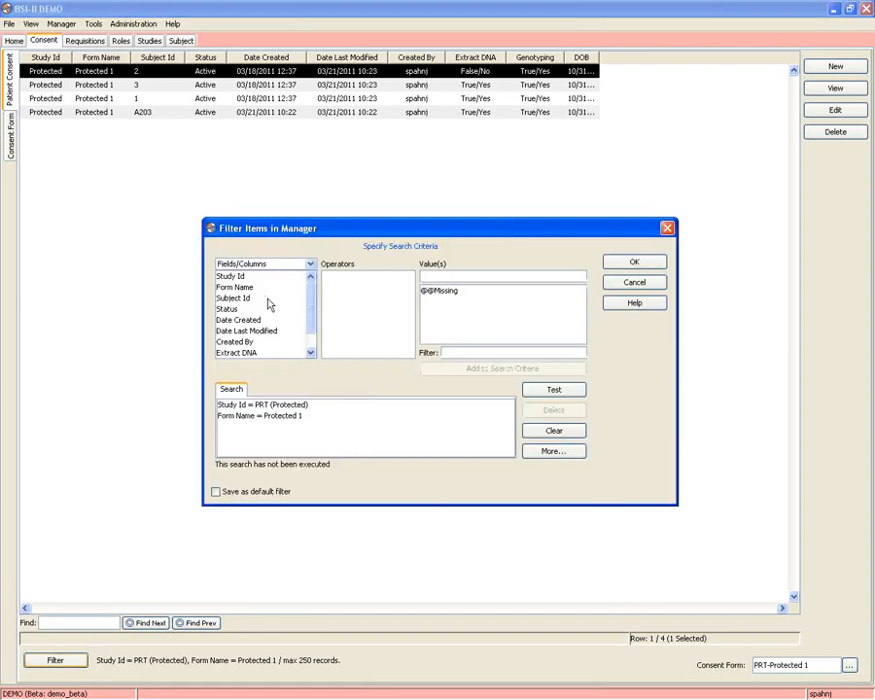
pyautogui.click(251, 298)
pyautogui.click(462, 280)
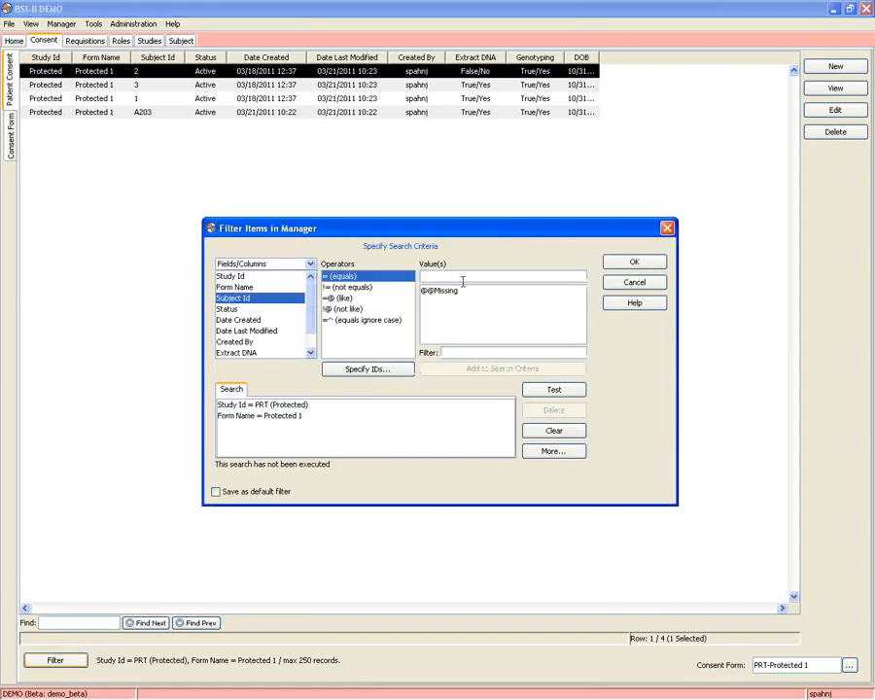
pyautogui.write('2')
pyautogui.click(530, 373)
pyautogui.click(653, 265)
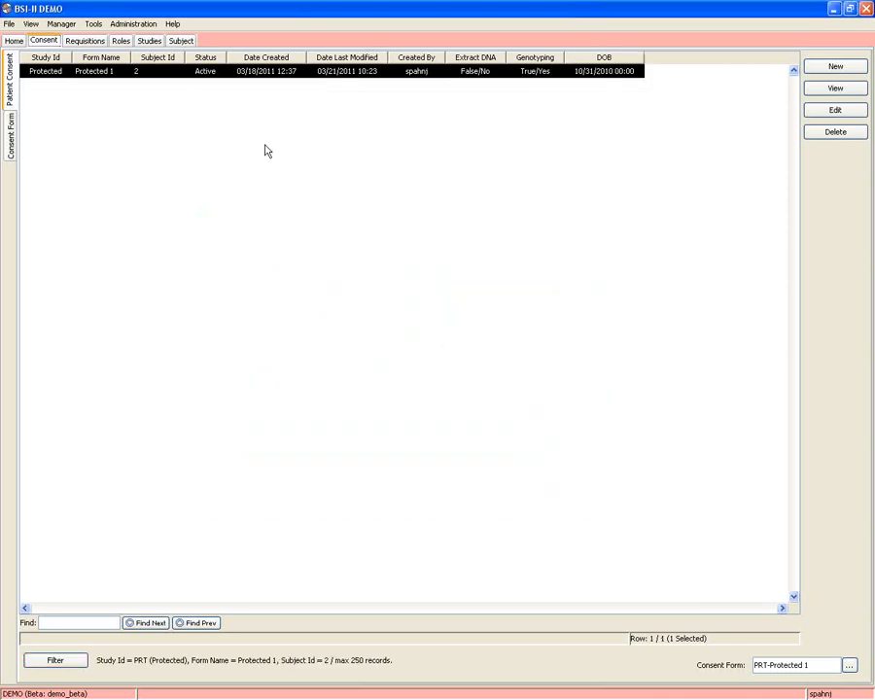
# Create a new report of type User Defined Listing in the Reports manager
pyautogui.click(61, 23)
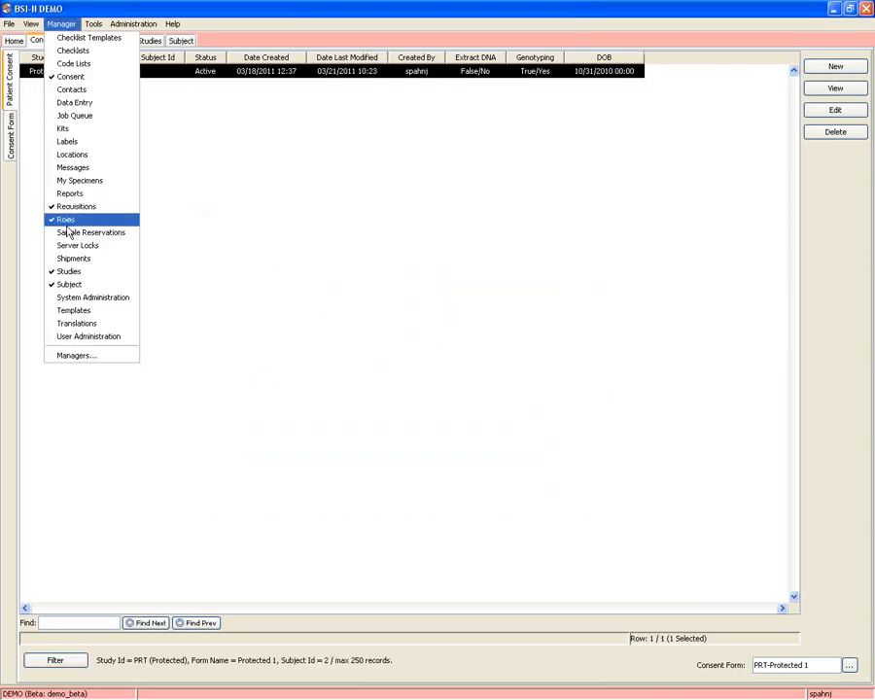
pyautogui.click(74, 195)
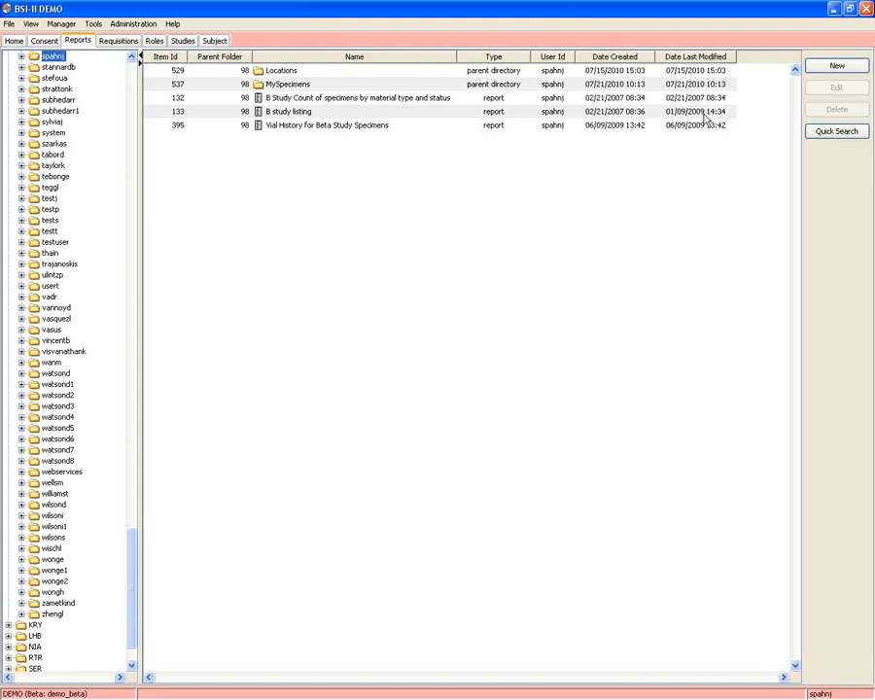
pyautogui.click(822, 66)
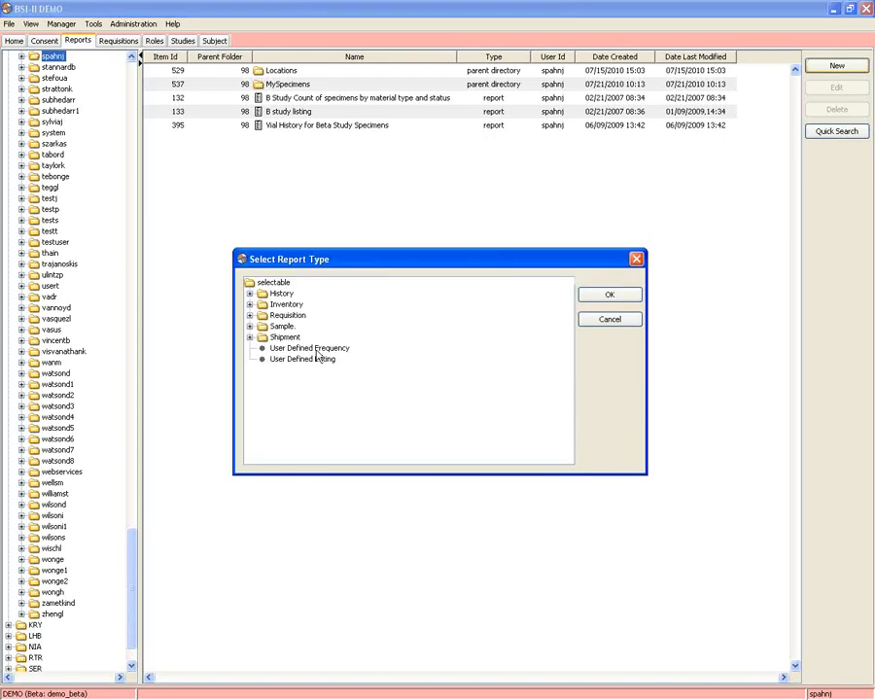
pyautogui.click(313, 360)
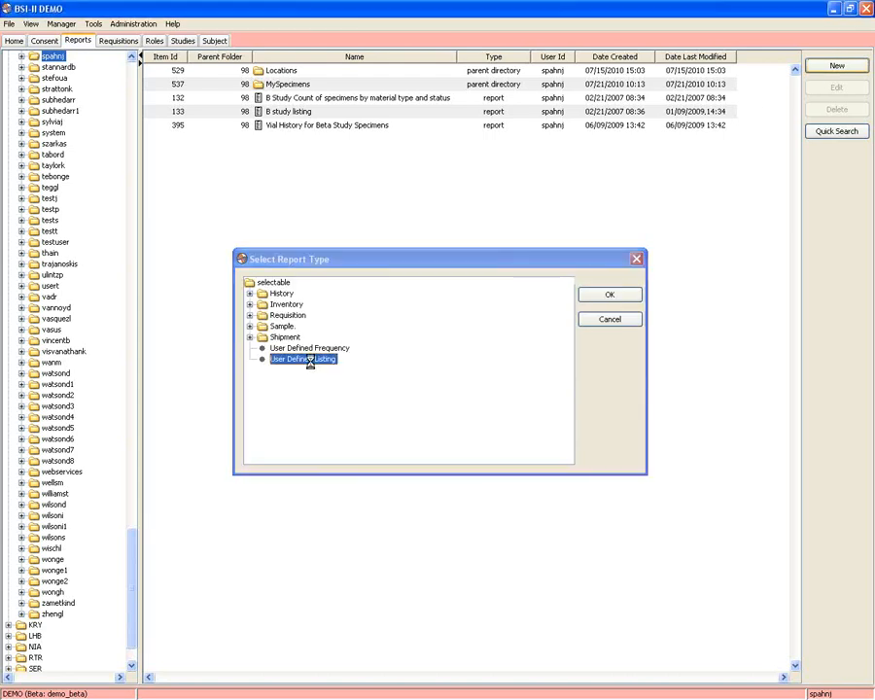
pyautogui.doubleClick(311, 360)
# Add Extract DNA, Genotyping and DOB from the patient_consent_prt_protected_1 table to the report's displayed fields
pyautogui.click(248, 246)
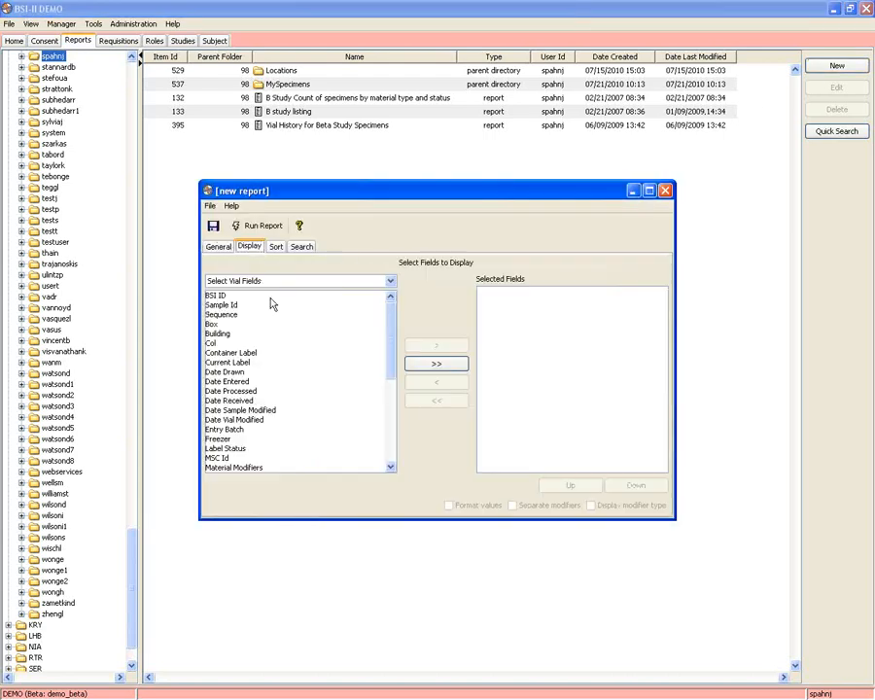
pyautogui.click(274, 281)
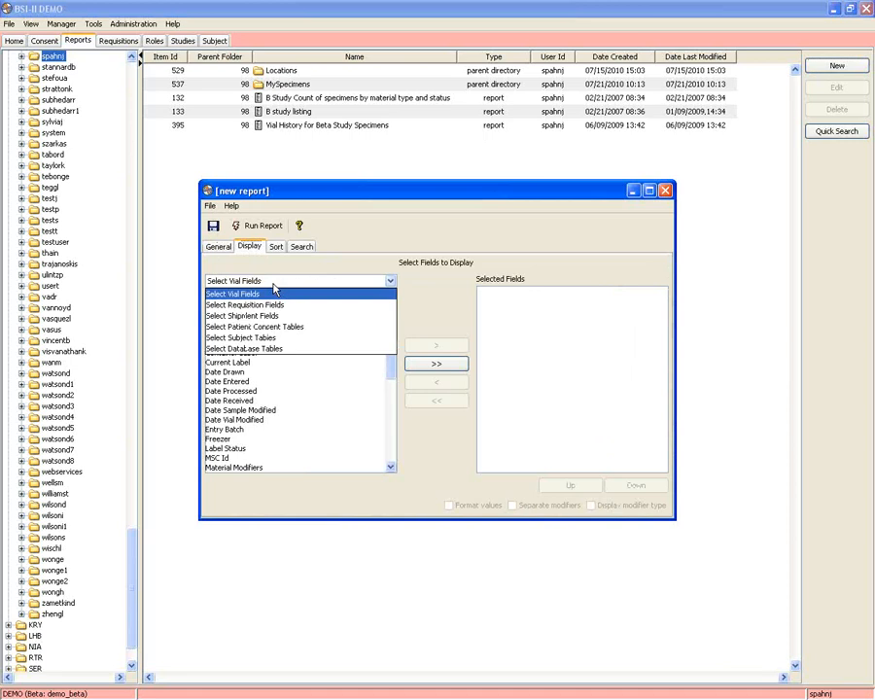
pyautogui.click(258, 327)
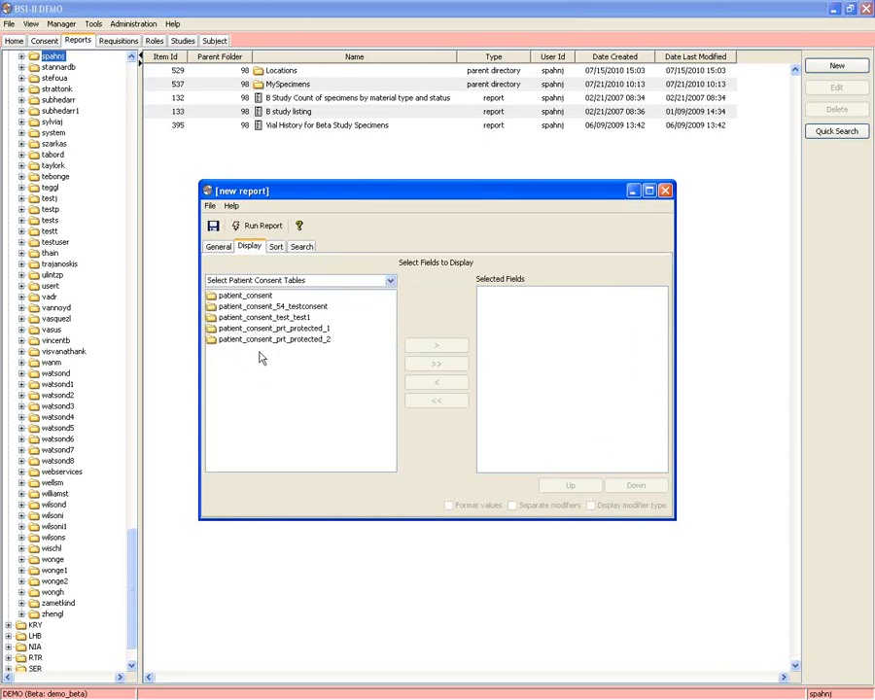
pyautogui.click(244, 295)
pyautogui.doubleClick(247, 329)
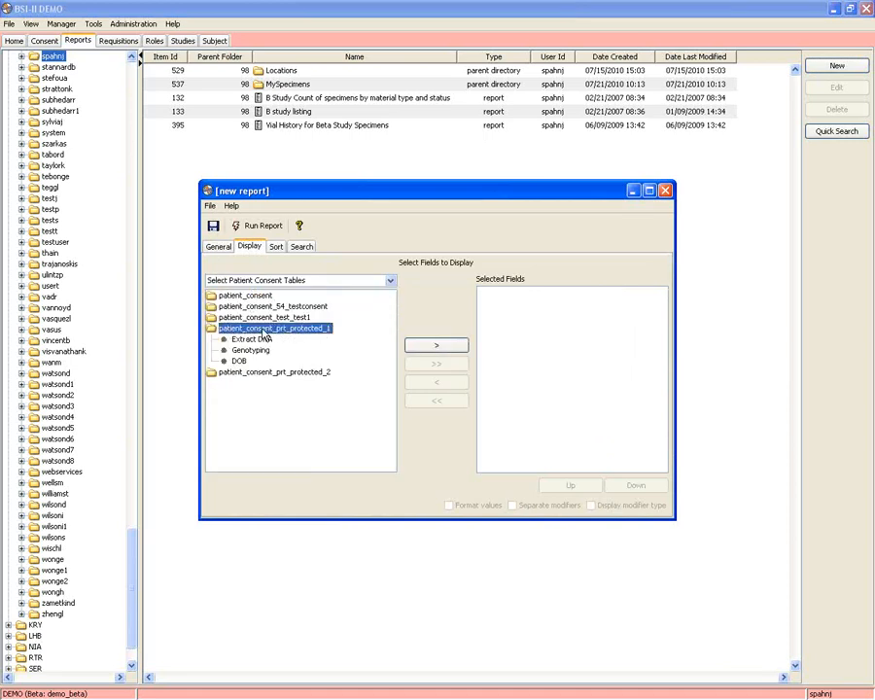
pyautogui.click(252, 340)
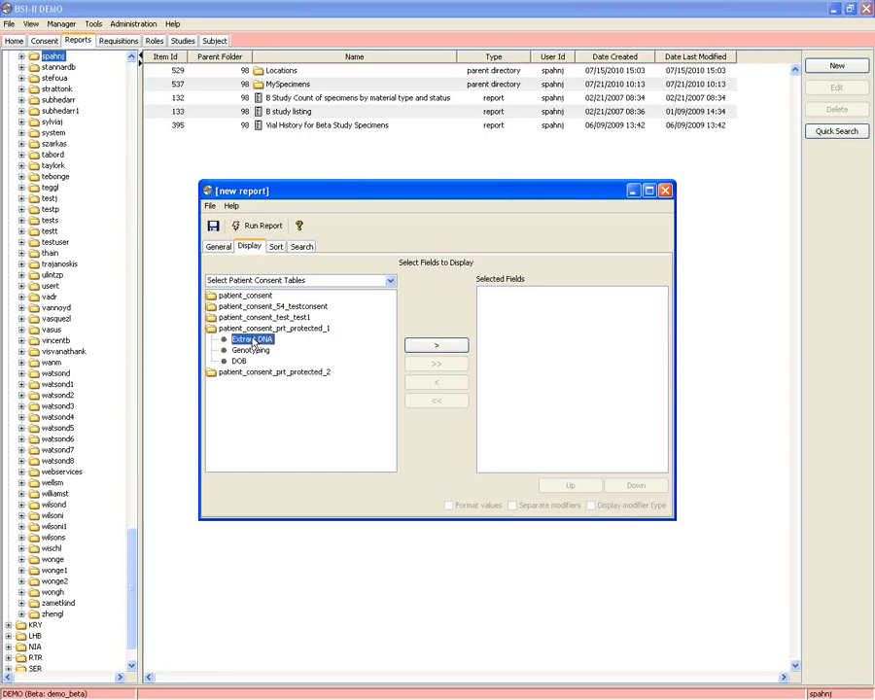
pyautogui.keyDown('shift'); pyautogui.click(239, 361); pyautogui.keyUp('shift')
pyautogui.click(435, 345)
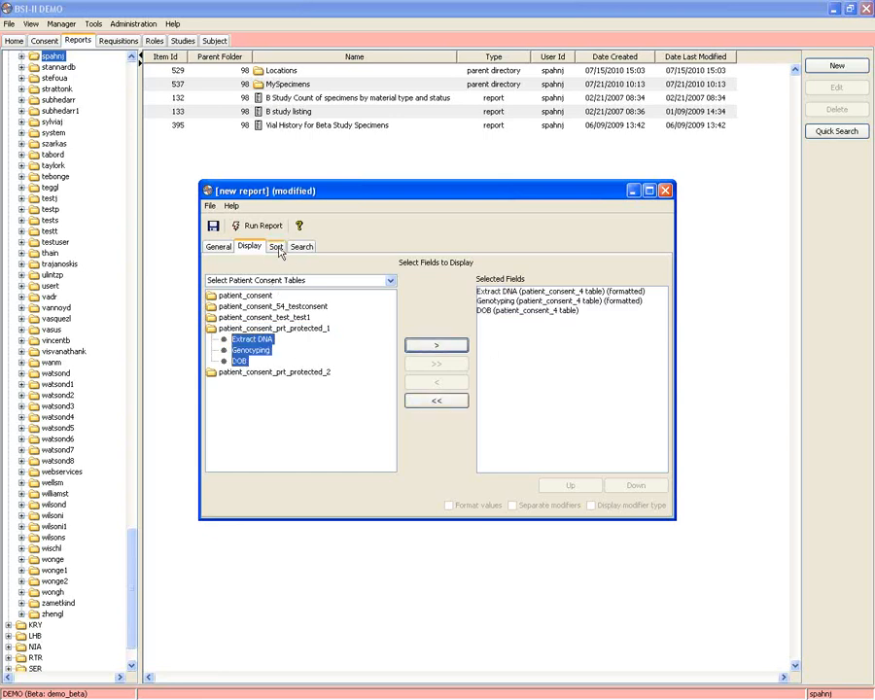
# Add the Subject Id vial field to the report's displayed fields
pyautogui.click(221, 247)
pyautogui.click(249, 247)
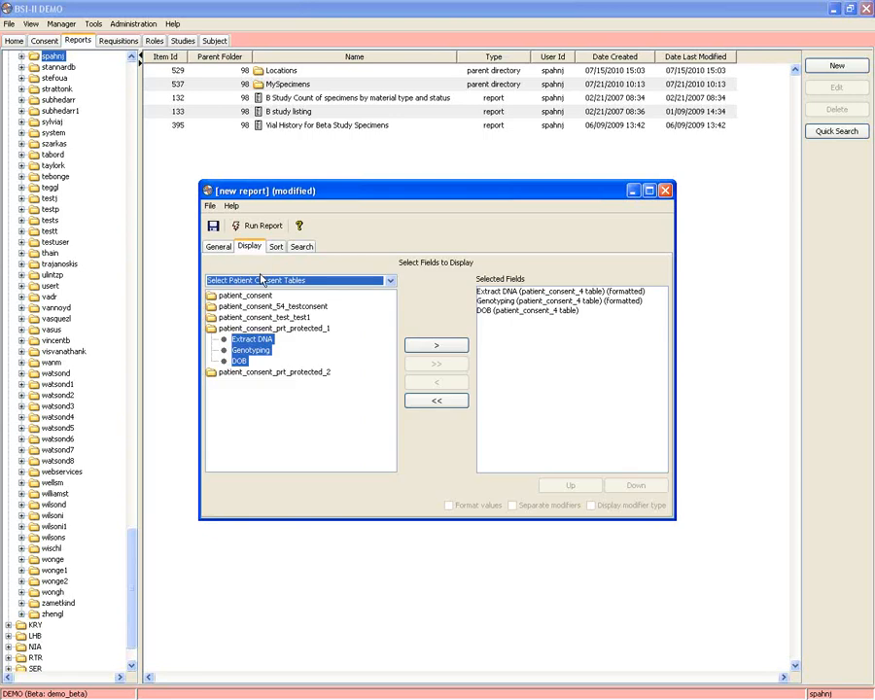
pyautogui.click(261, 280)
pyautogui.click(243, 292)
pyautogui.scroll(-7, 248, 352)
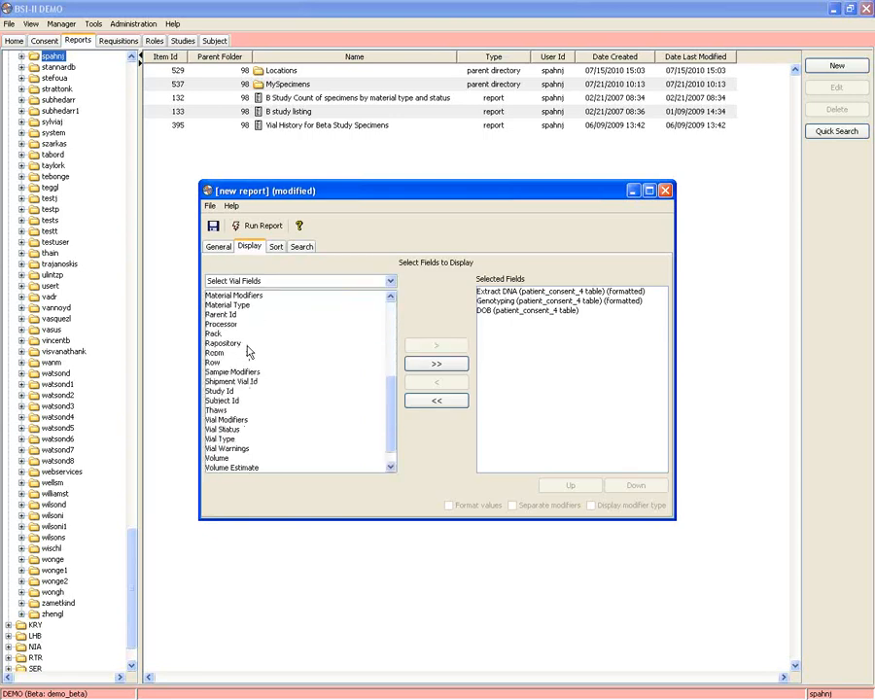
pyautogui.scroll(-2, 247, 352)
pyautogui.click(224, 381)
pyautogui.click(446, 347)
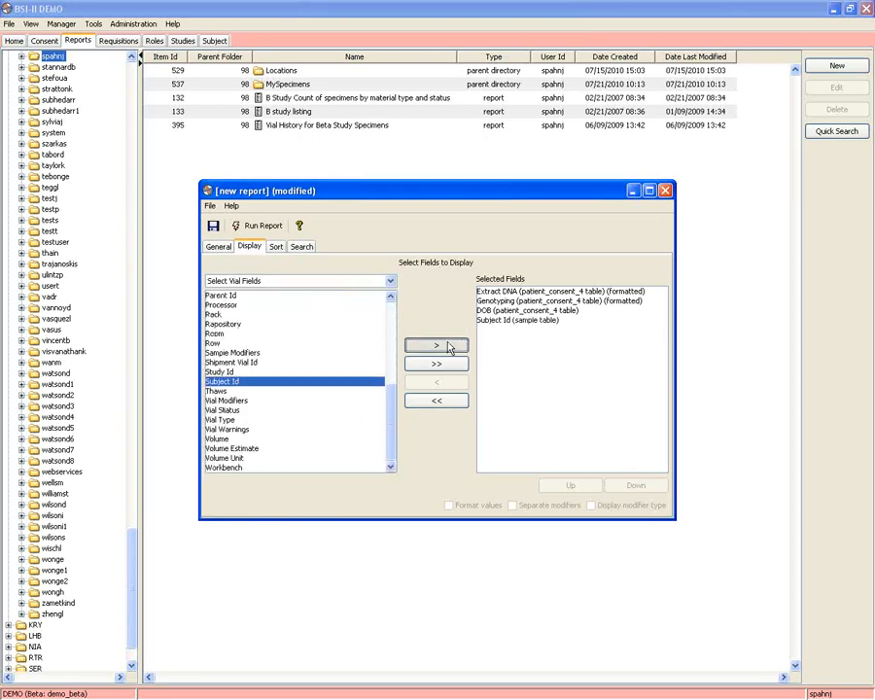
# Run the report with the search criterion Subject Id equal to 2 and close its output
pyautogui.click(299, 249)
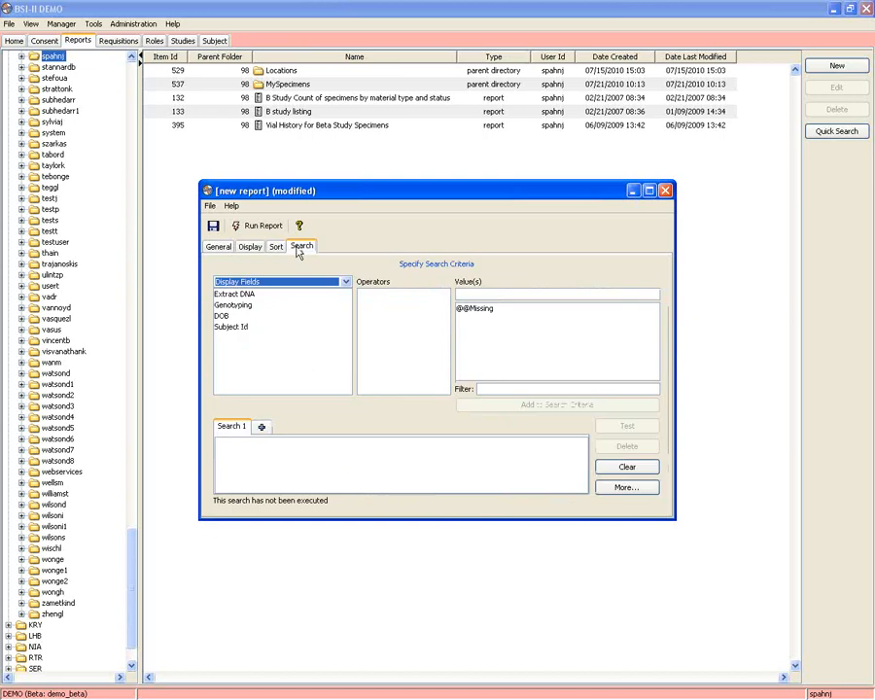
pyautogui.click(276, 249)
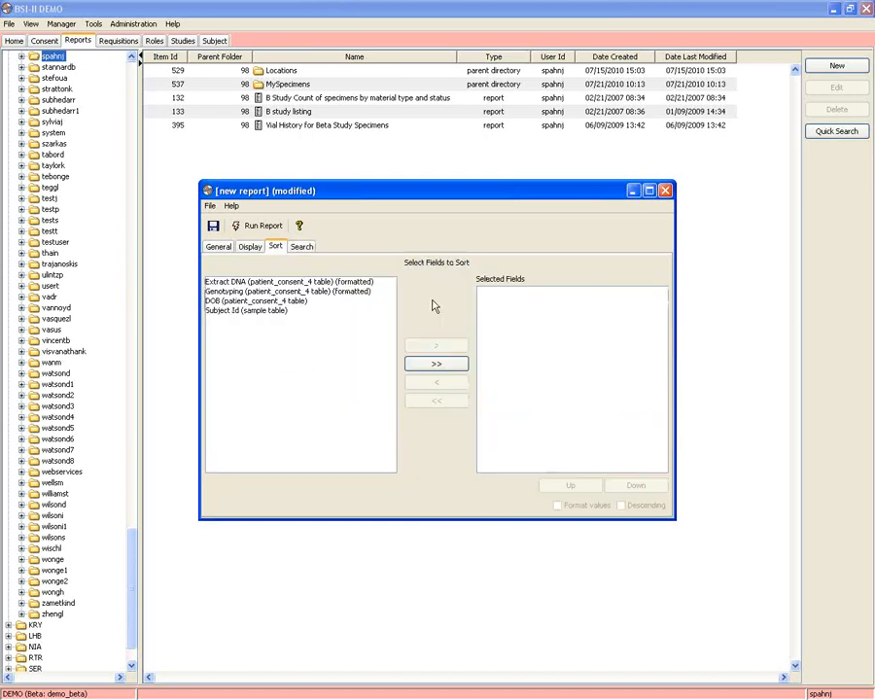
pyautogui.click(301, 247)
pyautogui.click(237, 329)
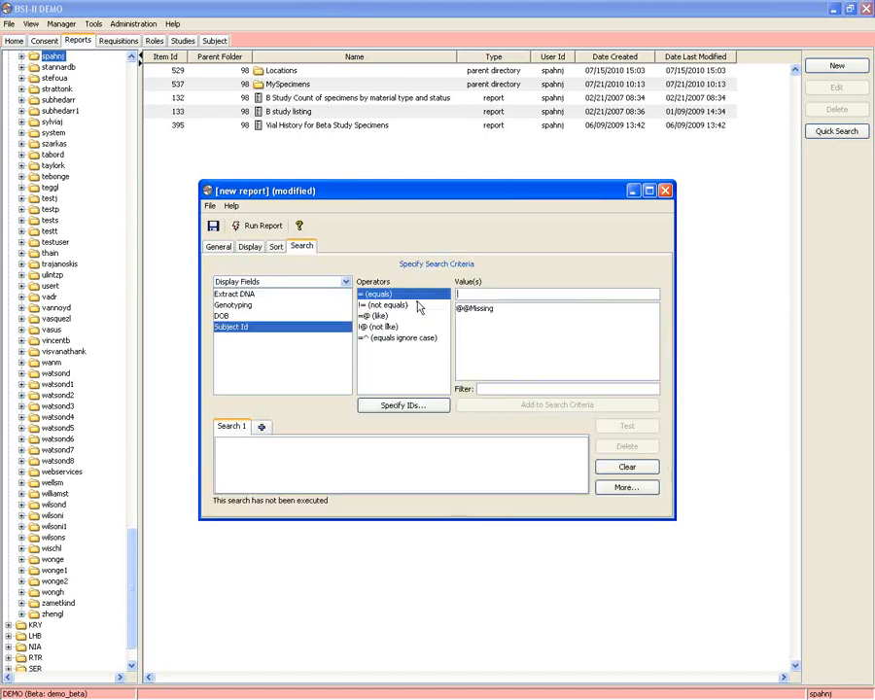
pyautogui.write('2')
pyautogui.click(504, 406)
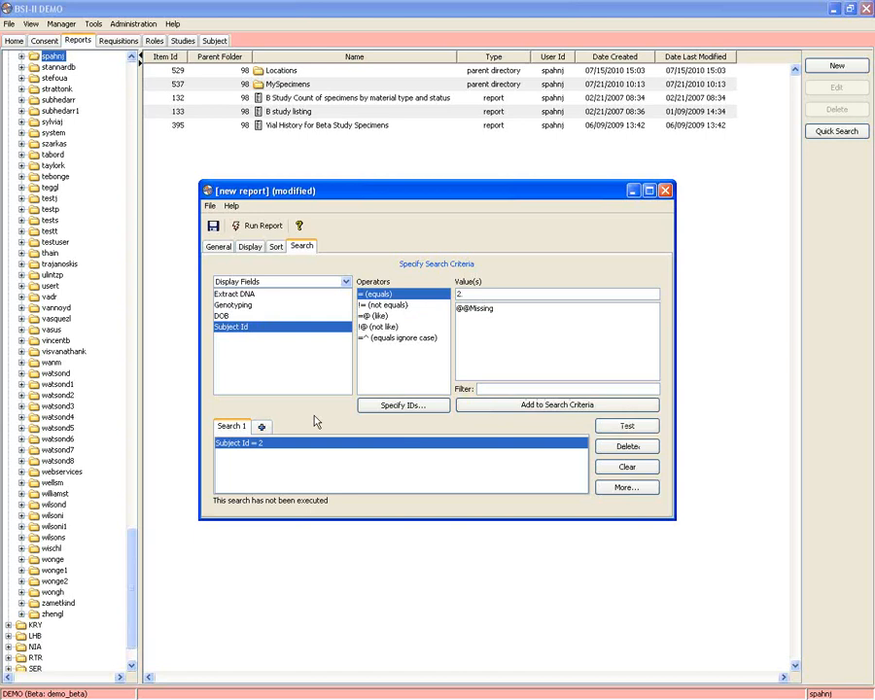
pyautogui.click(262, 226)
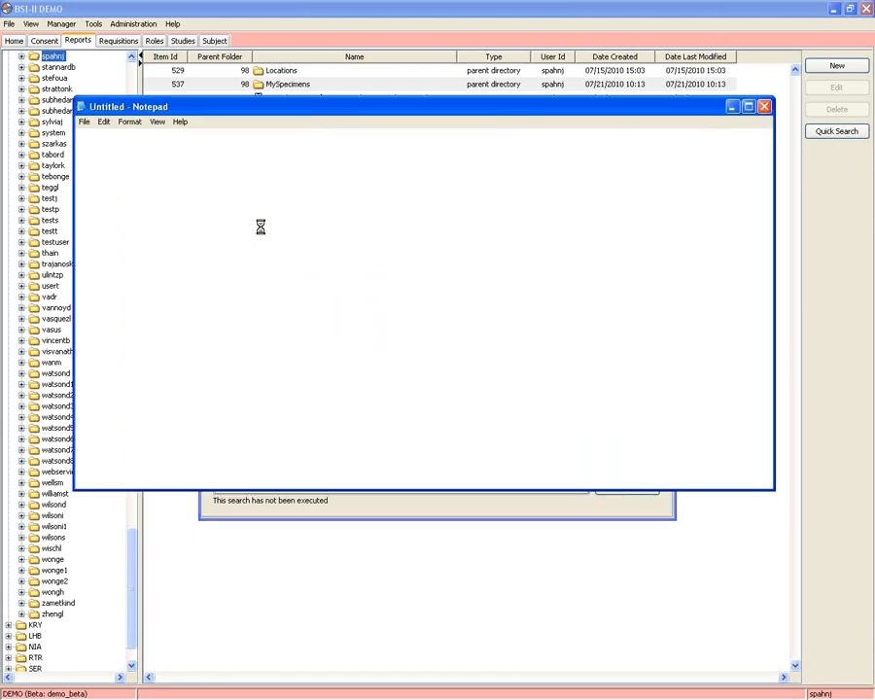
pyautogui.click(764, 106)
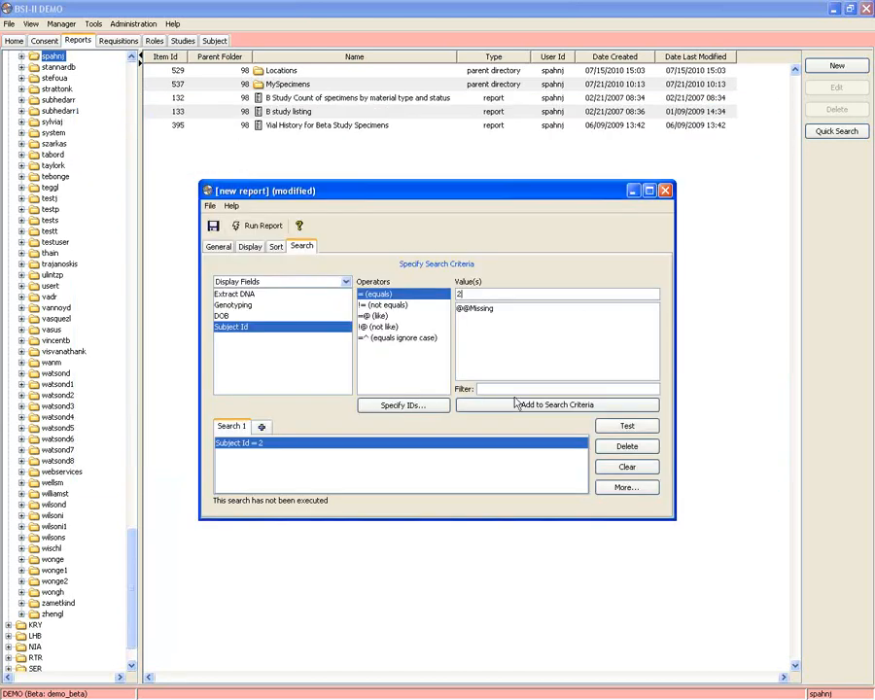
# Replace the search criterion with Extract DNA equal to False/No, and run the report to view its output
pyautogui.click(627, 466)
pyautogui.click(246, 296)
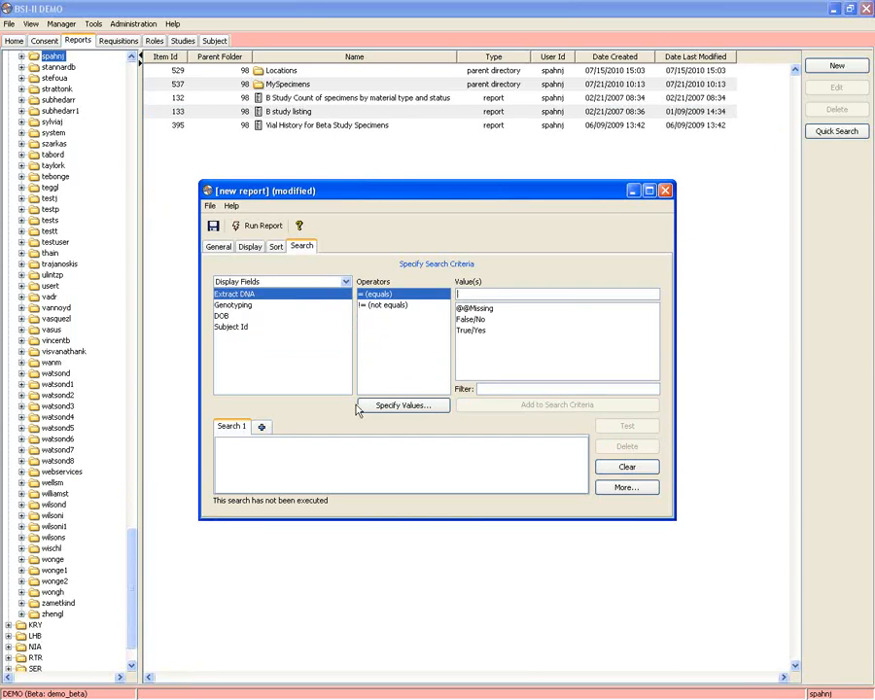
pyautogui.click(471, 319)
pyautogui.click(526, 405)
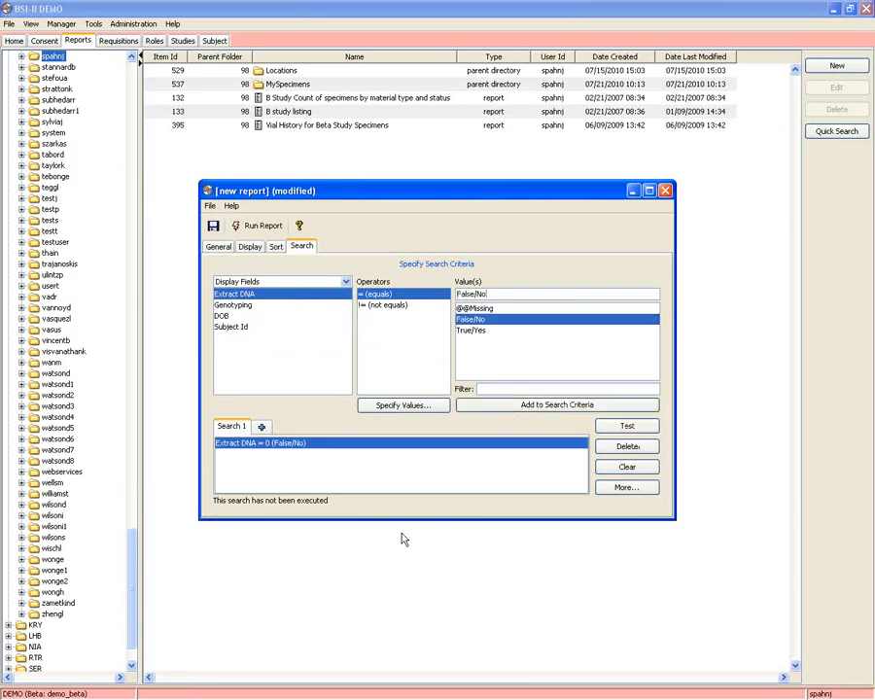
pyautogui.click(258, 227)
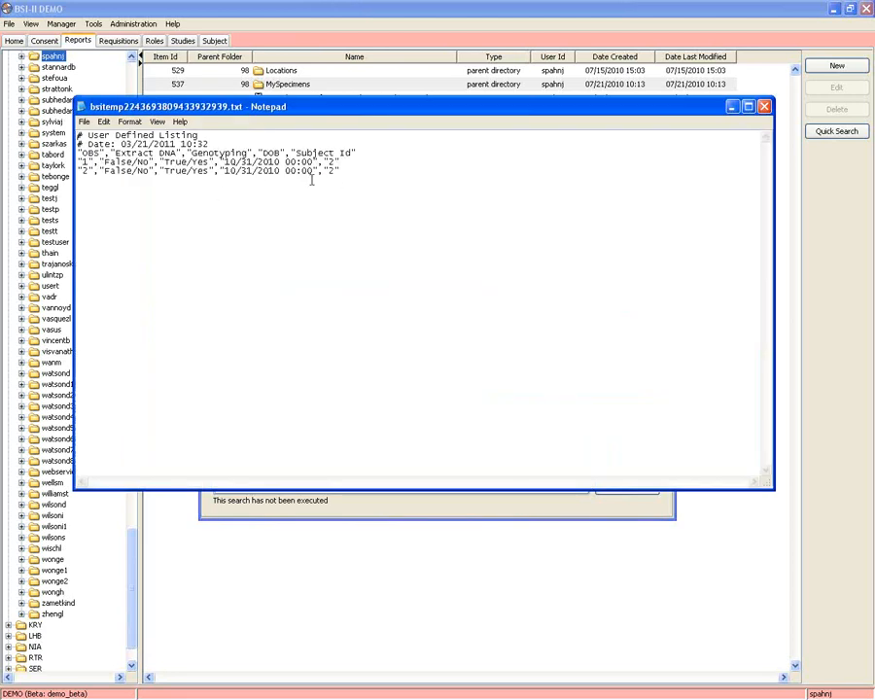
pyautogui.click(765, 106)
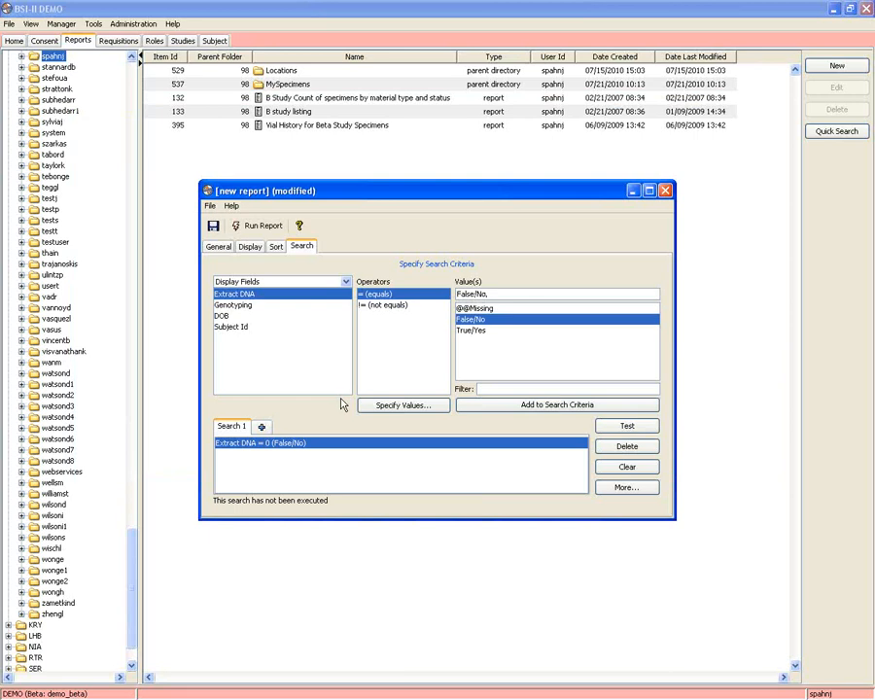
# Examine the reportable fields in the patient_consent_54_testconsent and patient_consent_test_test1 consent tables
pyautogui.click(217, 246)
pyautogui.click(250, 247)
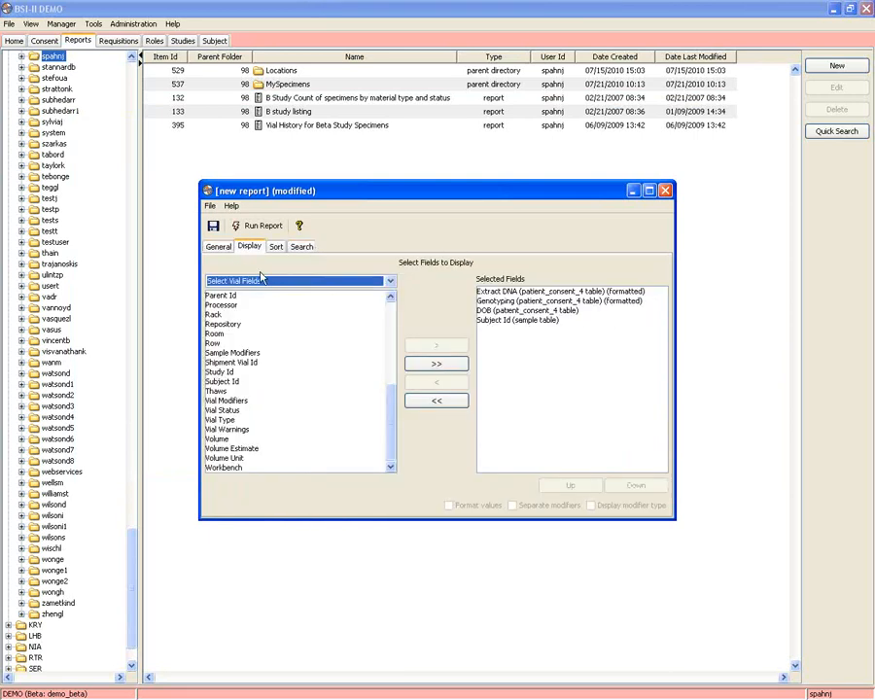
pyautogui.click(276, 283)
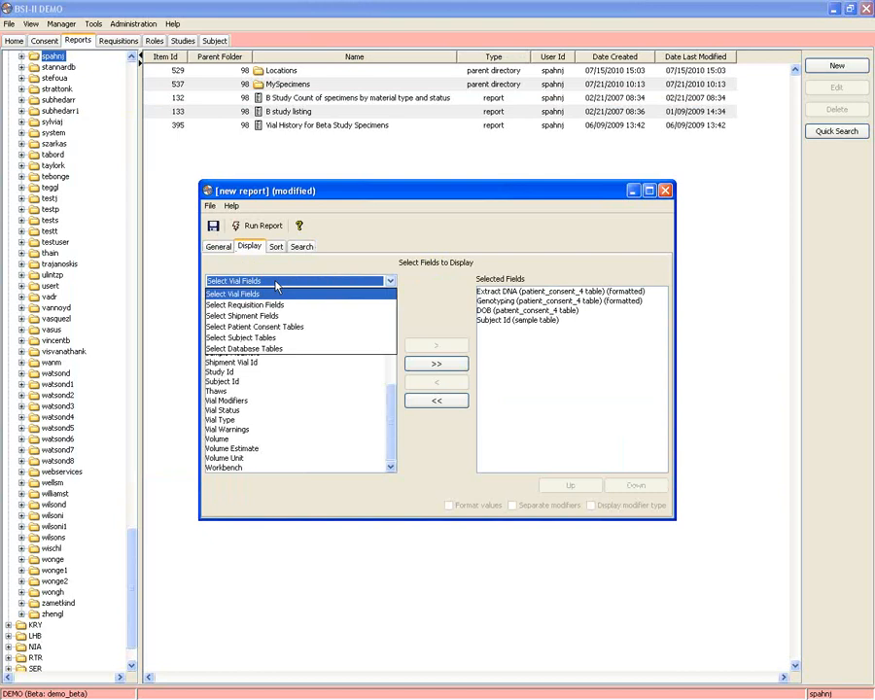
pyautogui.click(277, 331)
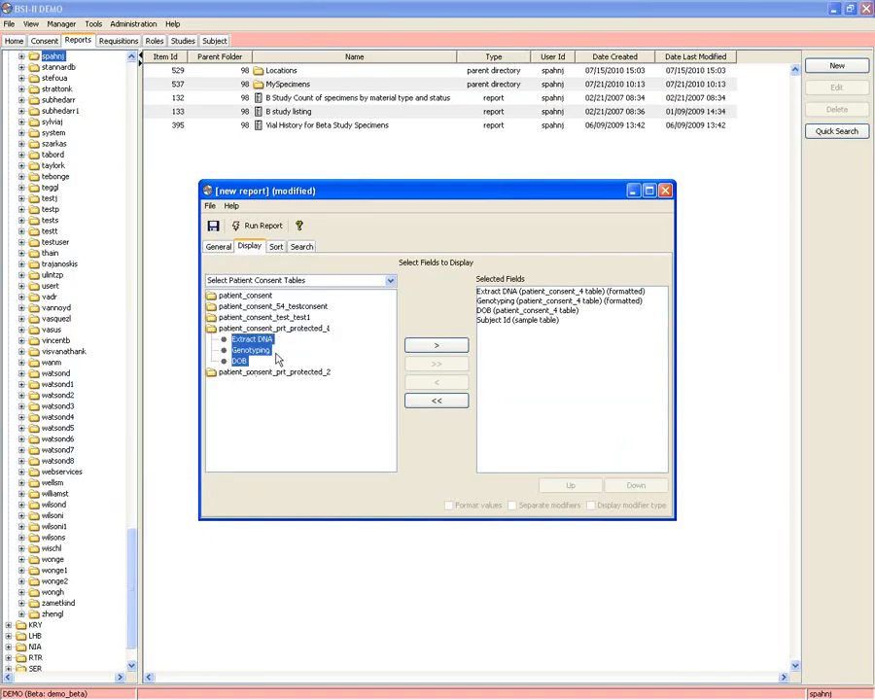
pyautogui.click(257, 306)
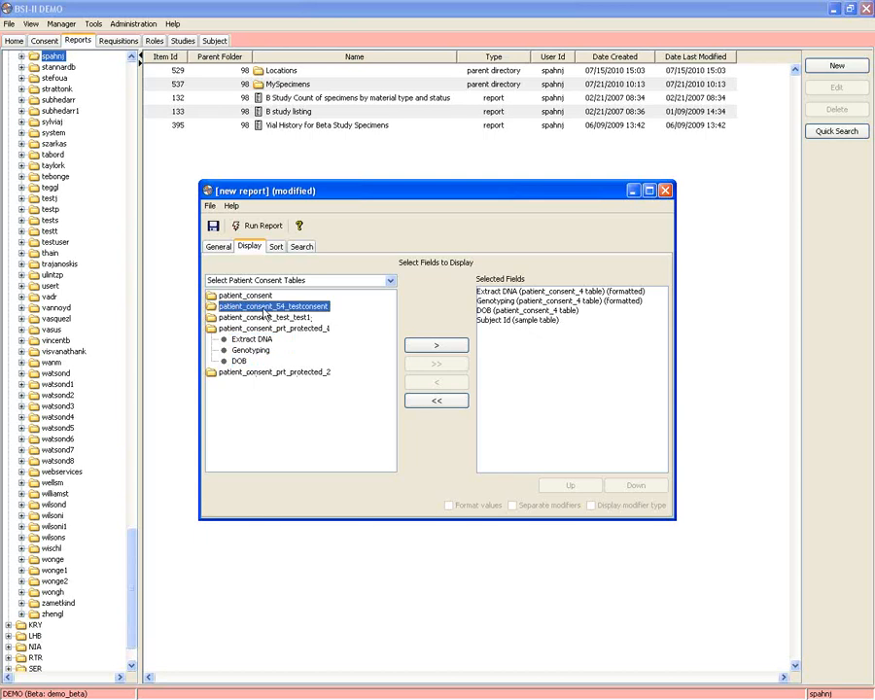
pyautogui.doubleClick(258, 306)
pyautogui.click(262, 350)
pyautogui.doubleClick(263, 350)
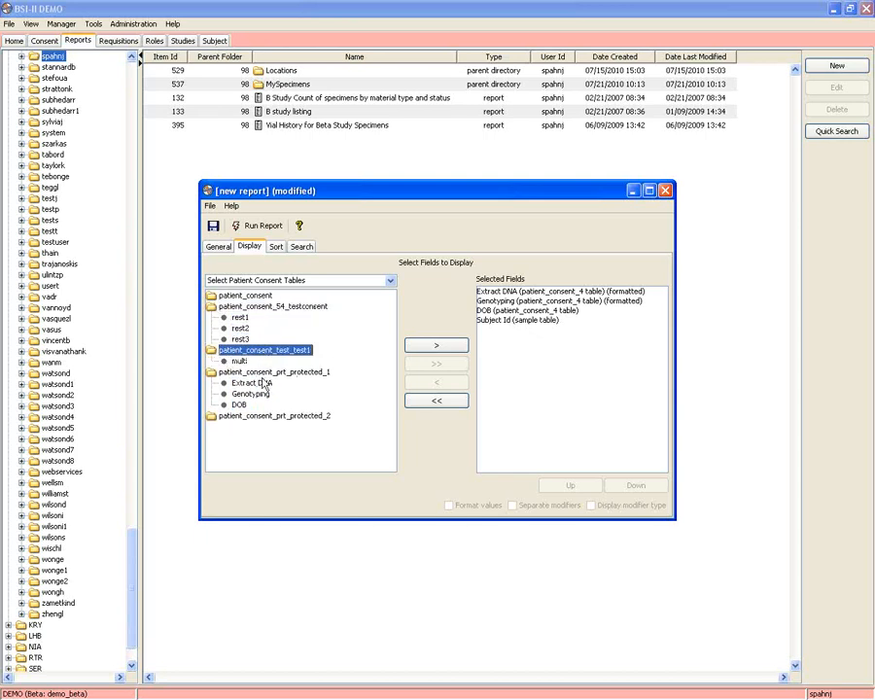
# Collapse the field lists of the patient_consent_54_testconsent and patient_consent_test_test1 tables in the report's display fields
pyautogui.click(261, 309)
pyautogui.doubleClick(260, 307)
pyautogui.click(262, 316)
pyautogui.doubleClick(262, 317)
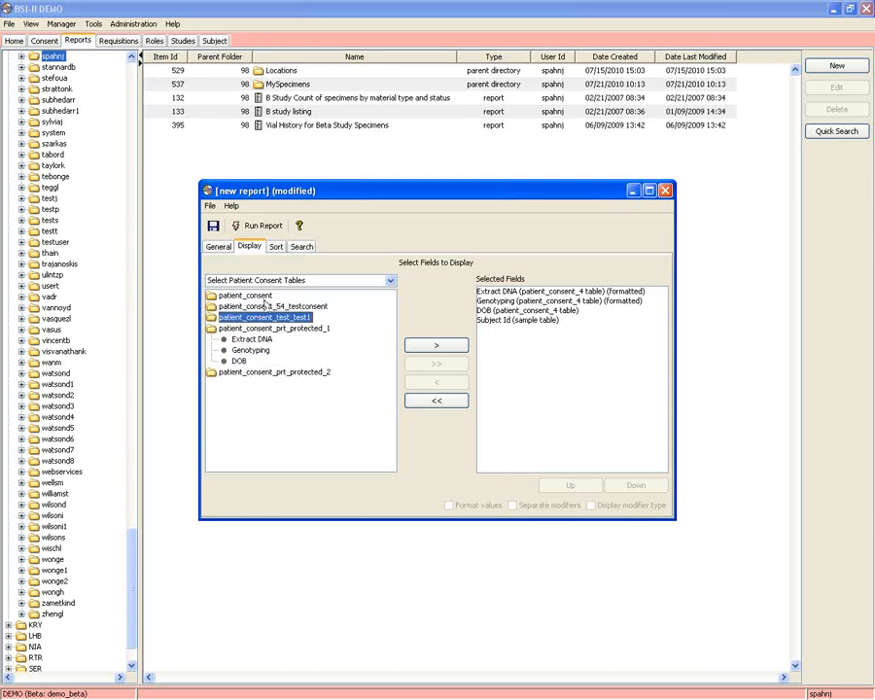
# Examine which fields the testconsent, test1, Protected 1 and Protected 2 patient consent tables offer as report search criteria
pyautogui.click(304, 246)
pyautogui.click(345, 281)
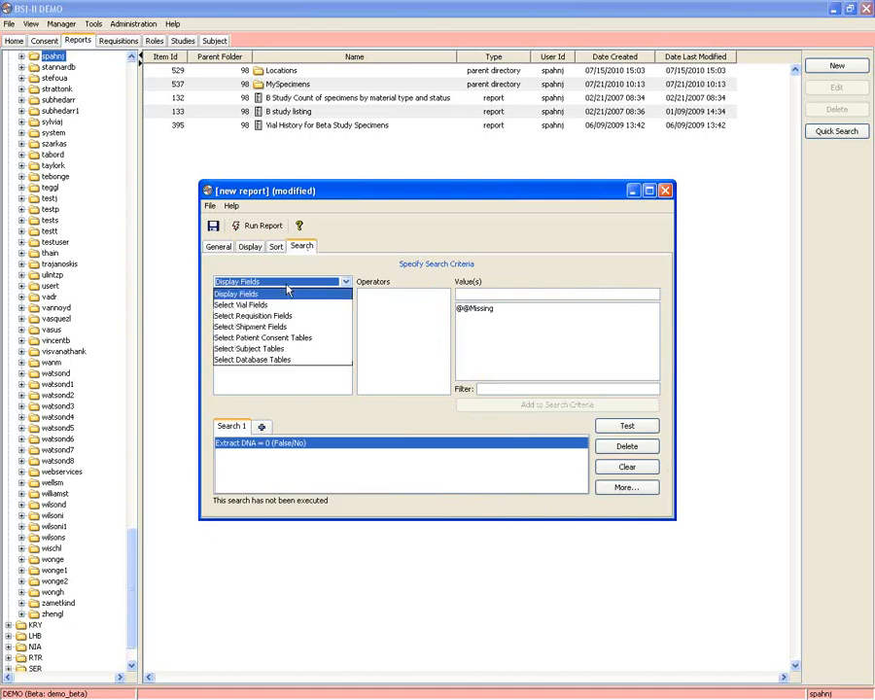
pyautogui.click(282, 338)
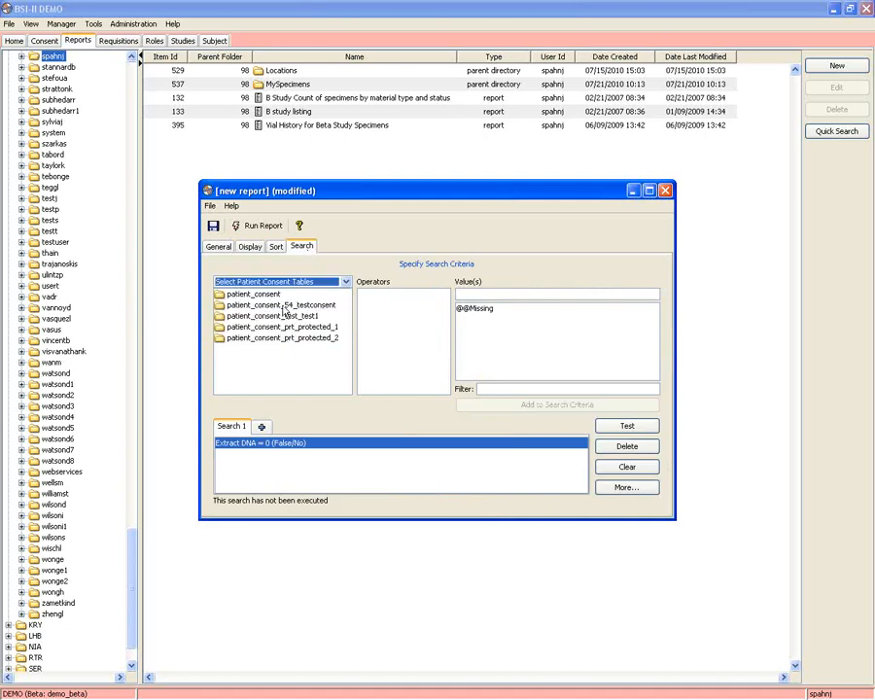
pyautogui.doubleClick(283, 307)
pyautogui.doubleClick(272, 347)
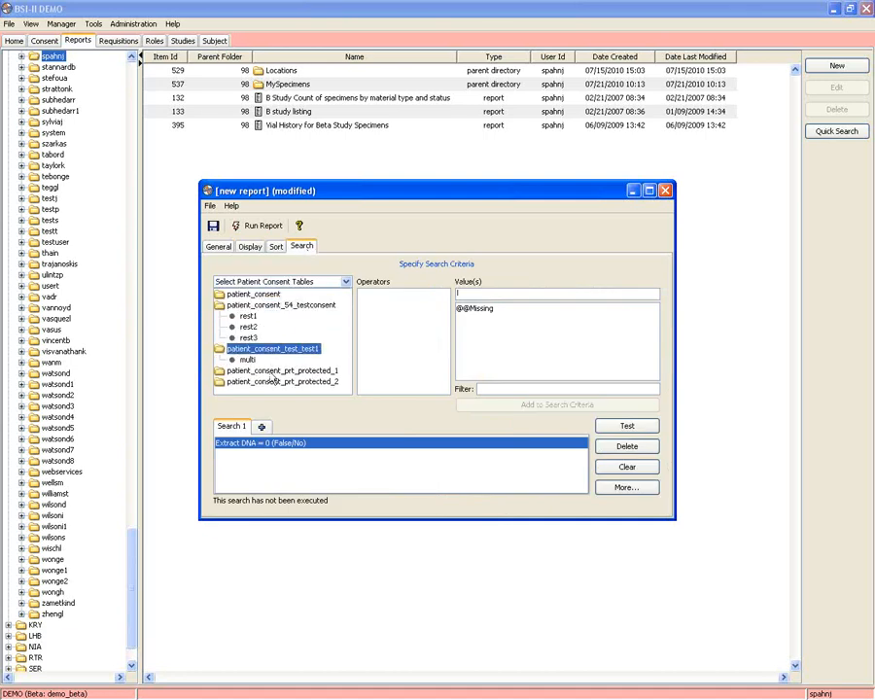
pyautogui.doubleClick(274, 371)
pyautogui.scroll(-1, 272, 381)
pyautogui.doubleClick(279, 377)
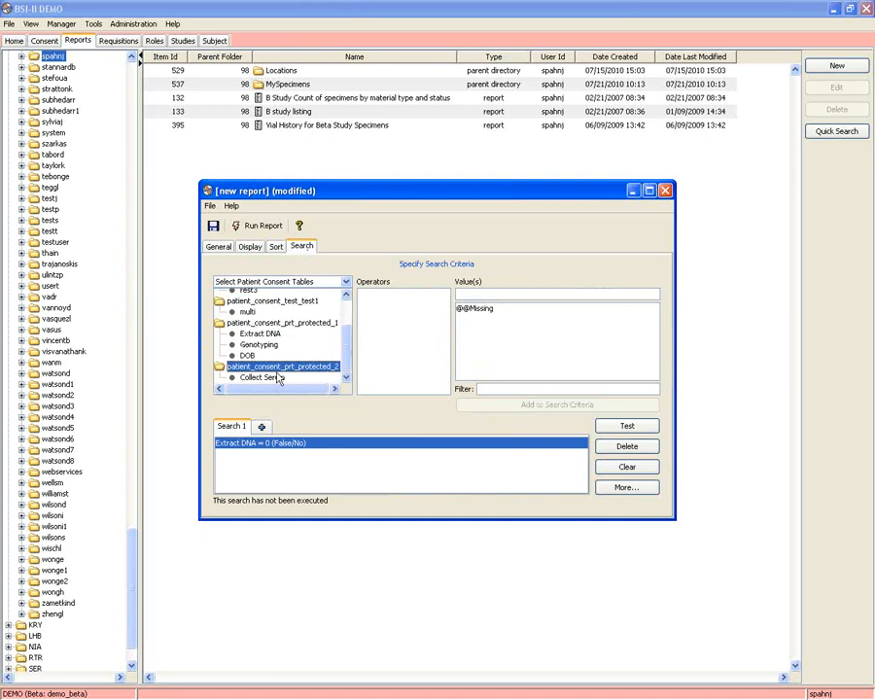
# Return to the report's display fields and close the new report without saving it
pyautogui.click(249, 246)
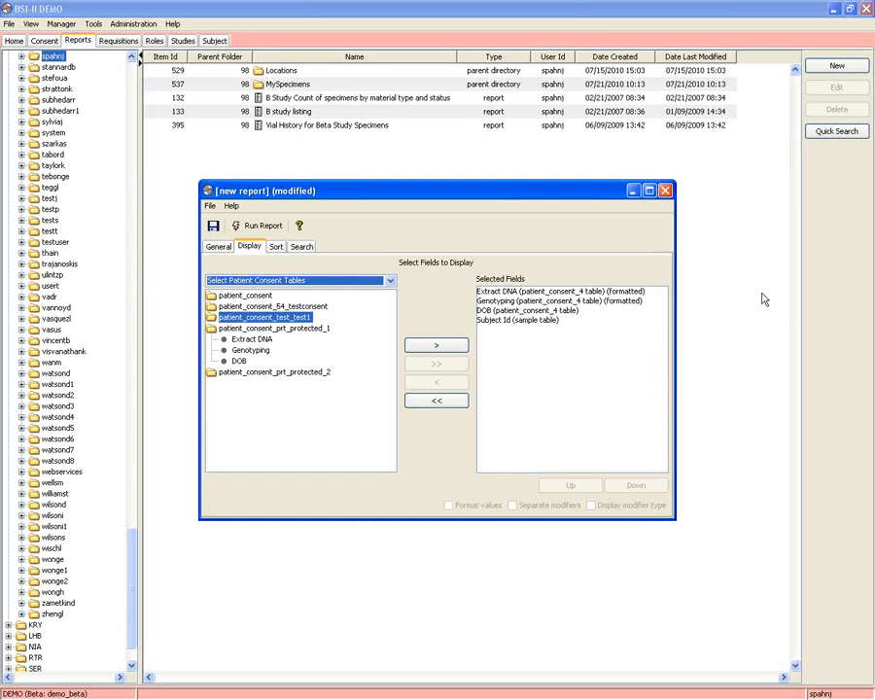
pyautogui.click(665, 190)
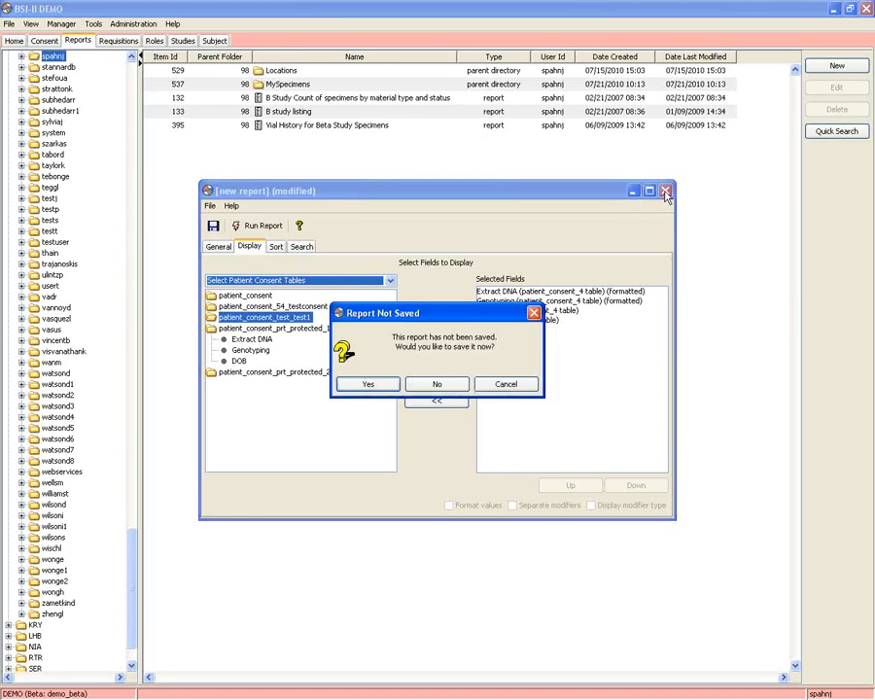
pyautogui.click(437, 384)
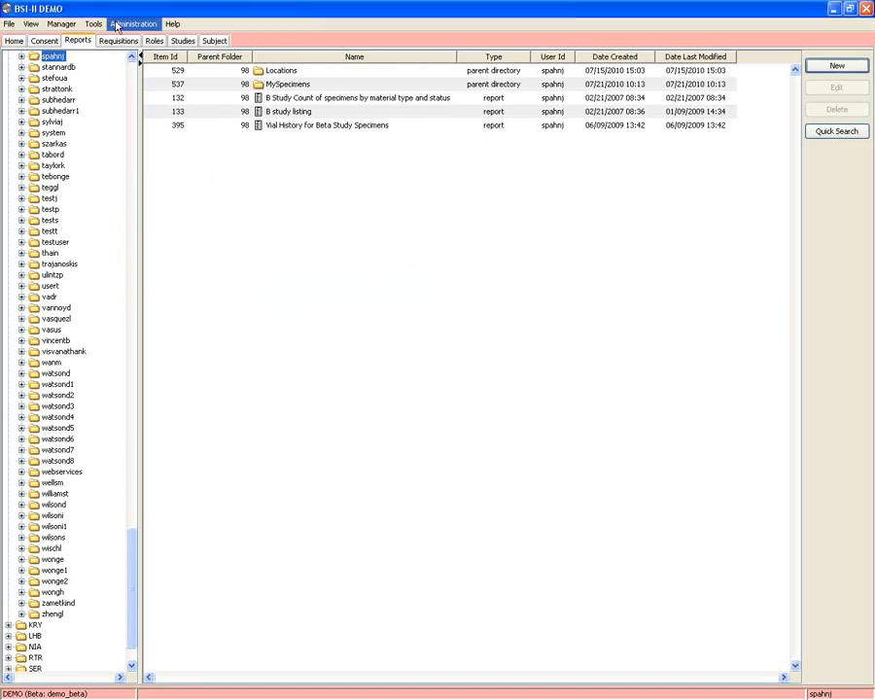
# Review the filter criteria applied to the patient consent list and close the filter without changing it
pyautogui.click(43, 40)
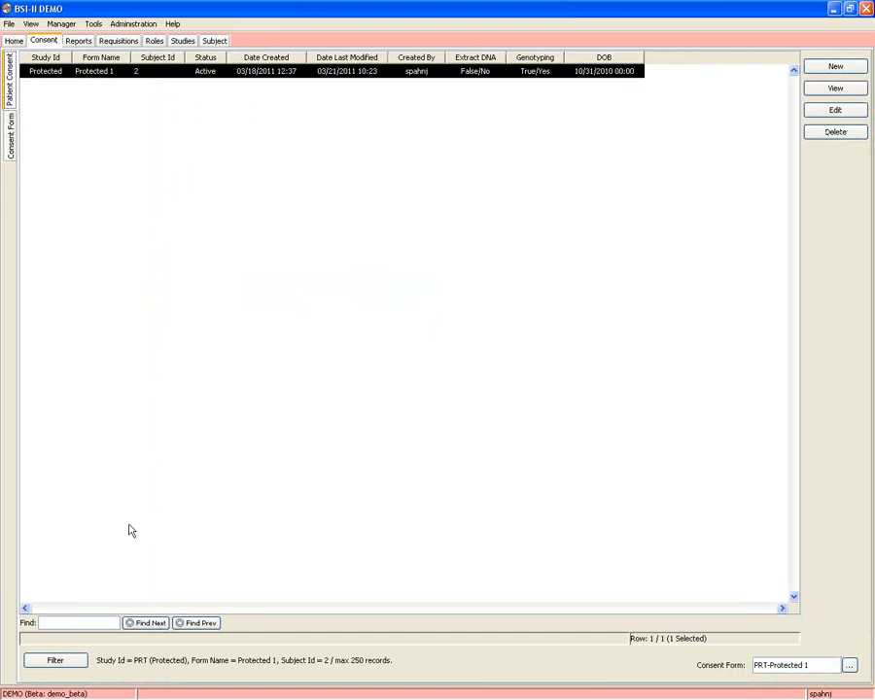
pyautogui.click(59, 660)
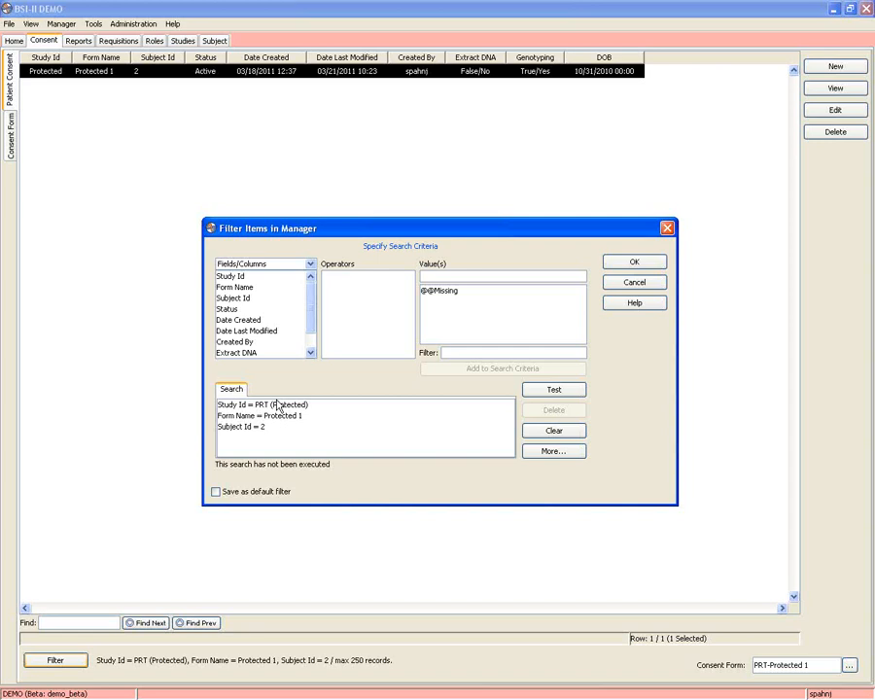
pyautogui.click(666, 228)
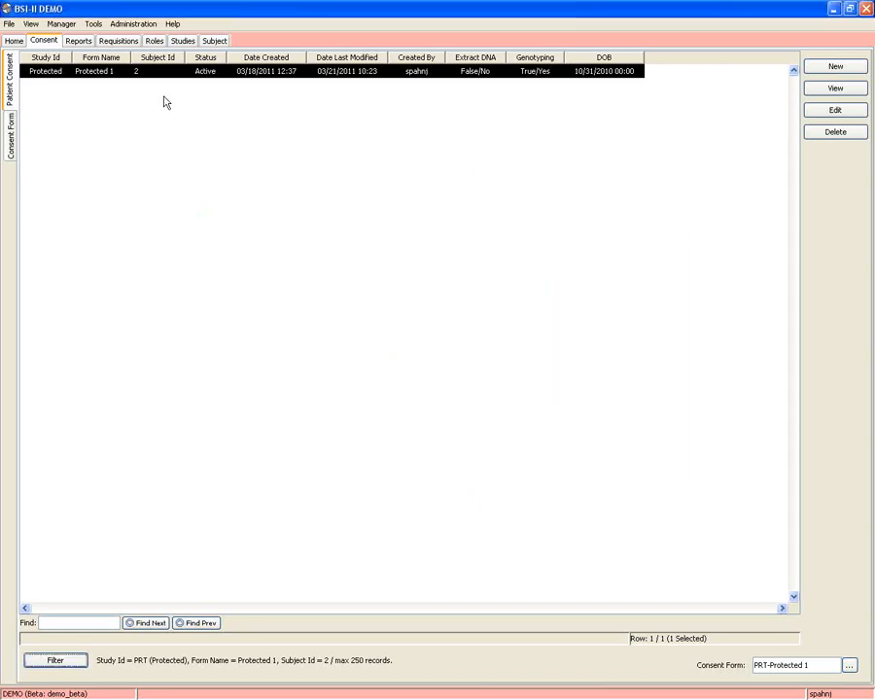
# Set the status of the ForCustomerA study's testconsent consent form to Inactive, save it and close the form editor
pyautogui.click(11, 134)
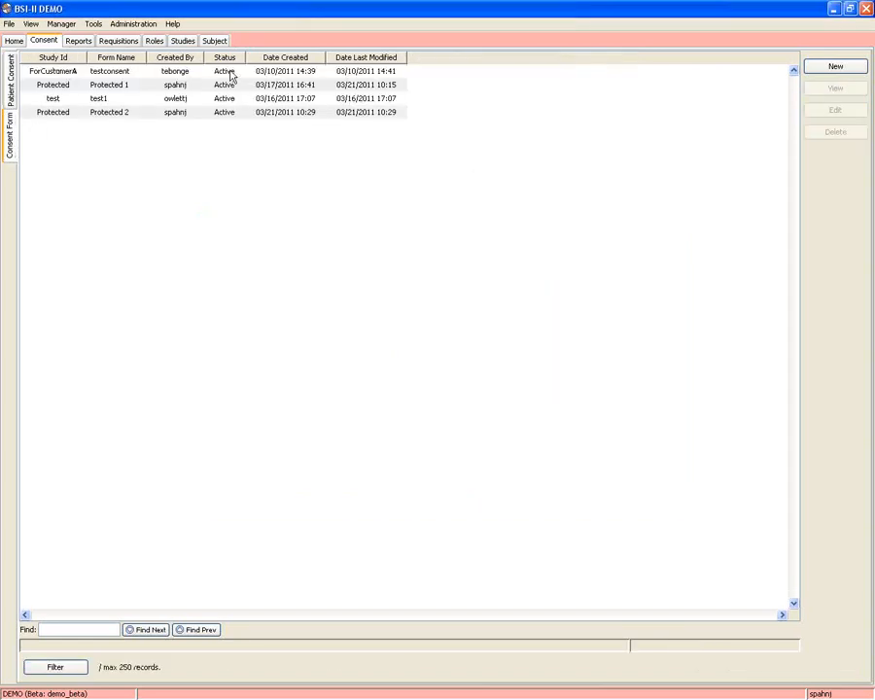
pyautogui.click(220, 74)
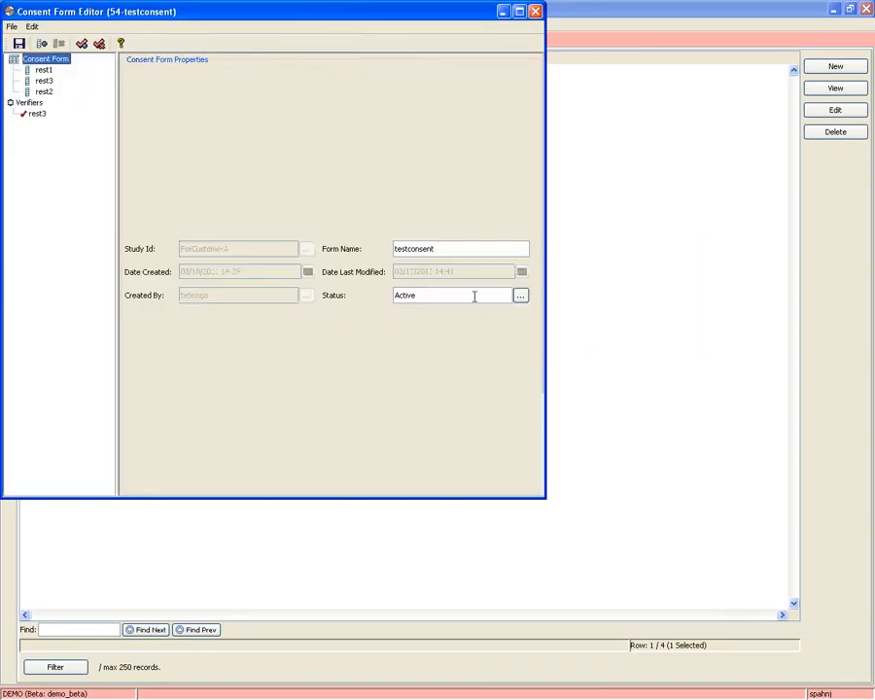
pyautogui.click(521, 295)
pyautogui.doubleClick(403, 298)
pyautogui.click(19, 42)
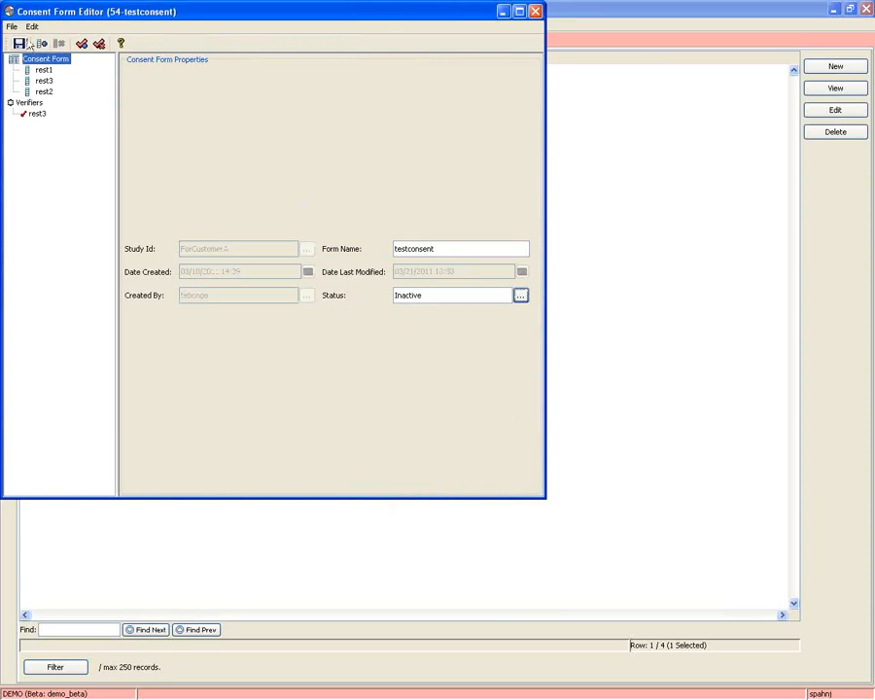
pyautogui.click(534, 14)
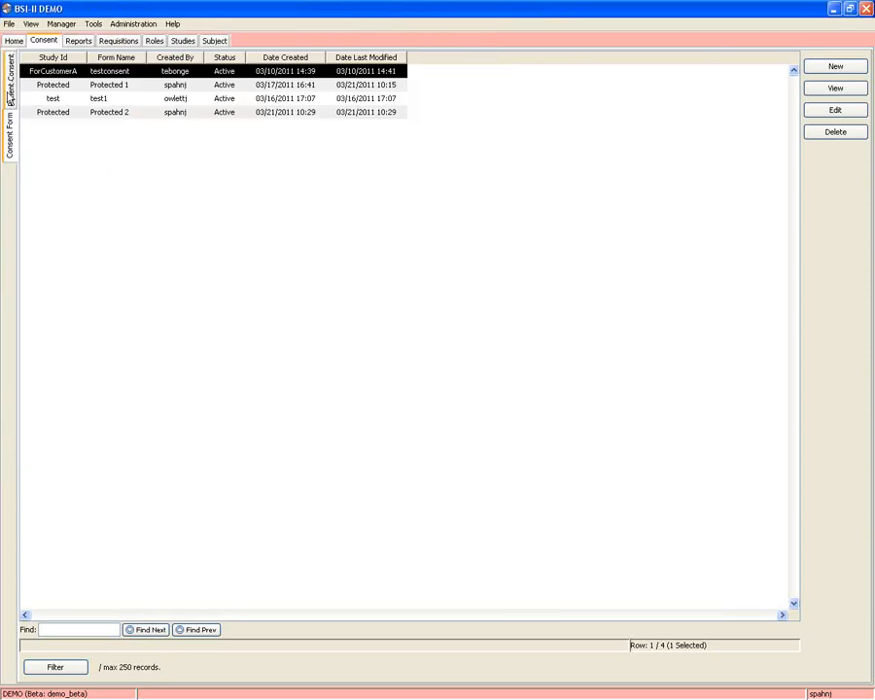
# Examine the consent forms available for a new patient consent, and cancel without choosing one
pyautogui.click(8, 70)
pyautogui.click(834, 66)
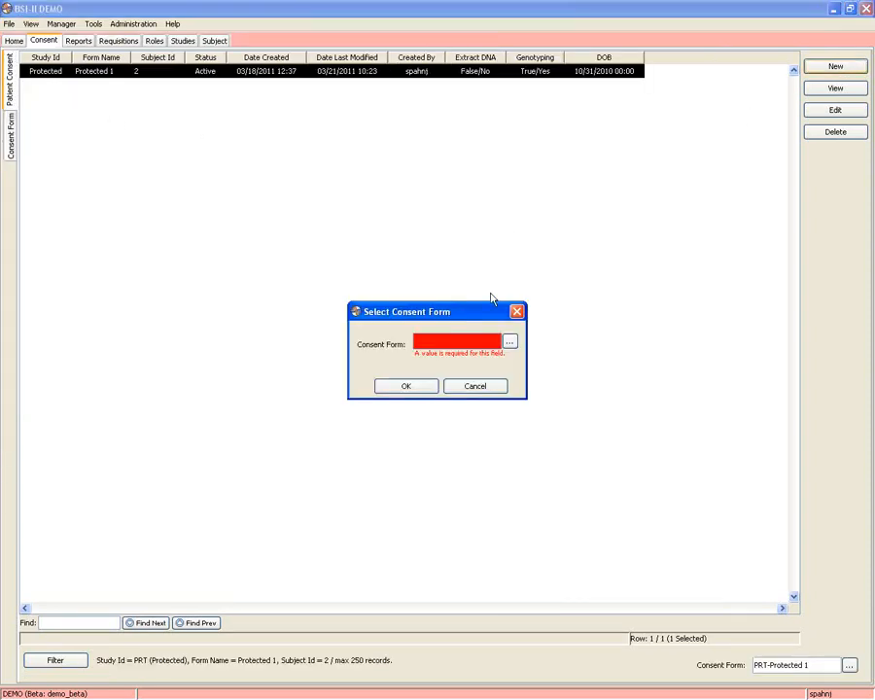
pyautogui.click(512, 344)
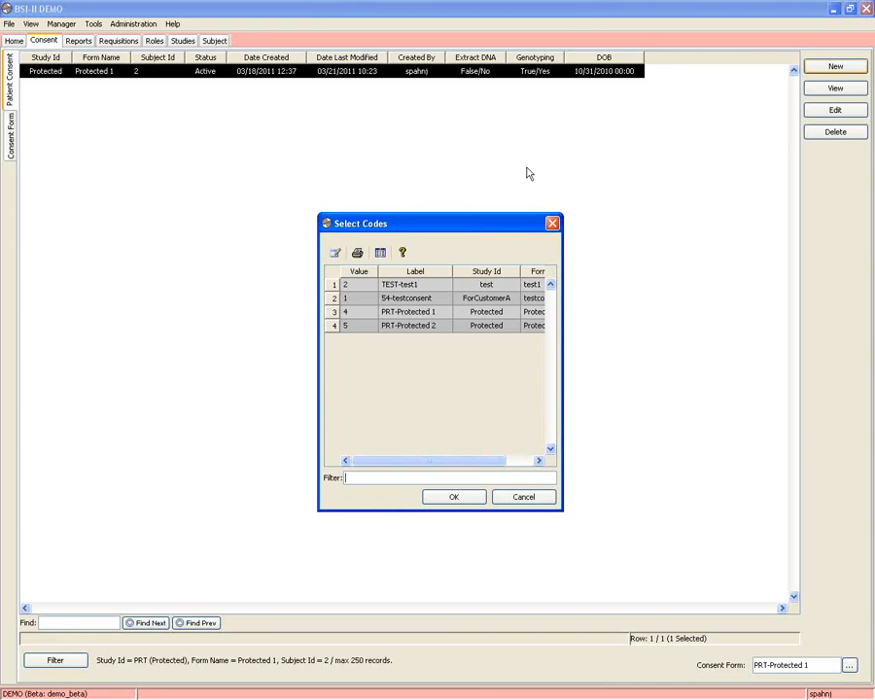
pyautogui.click(553, 222)
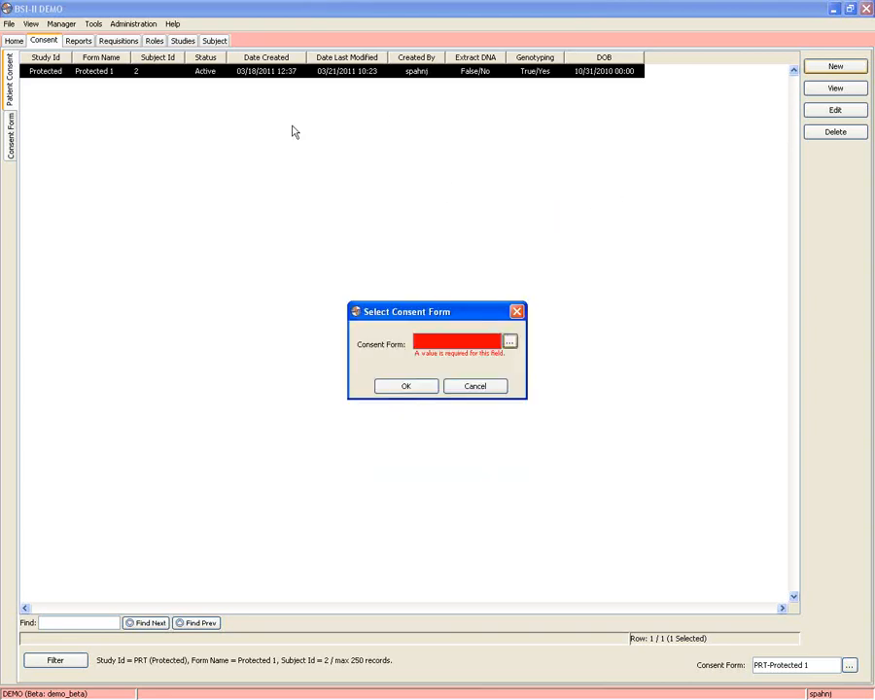
pyautogui.click(479, 389)
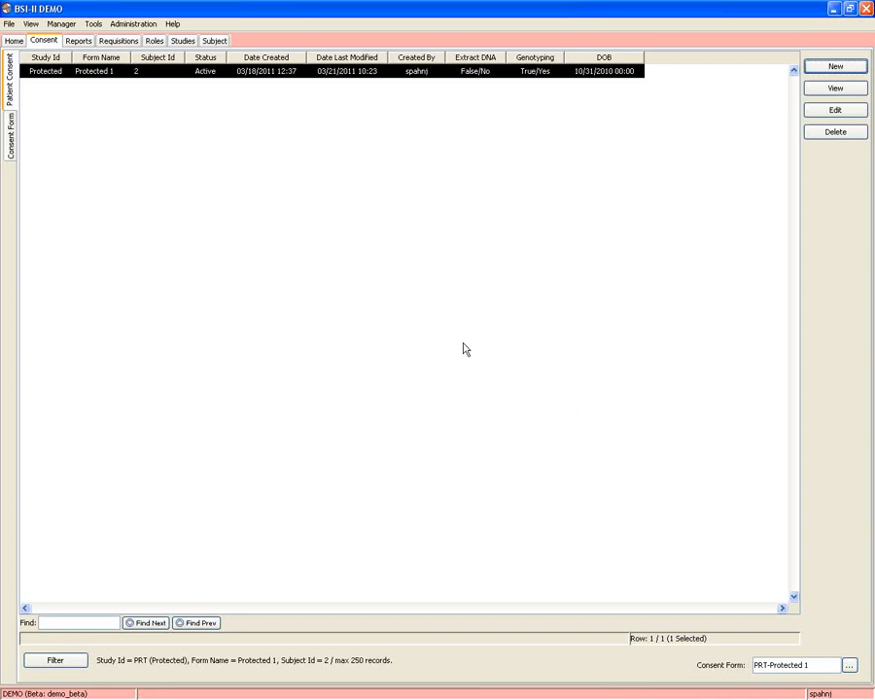
# Set the status of subject 2's Protected 1 patient consent to Inactive, save the record and close it
pyautogui.click(331, 73)
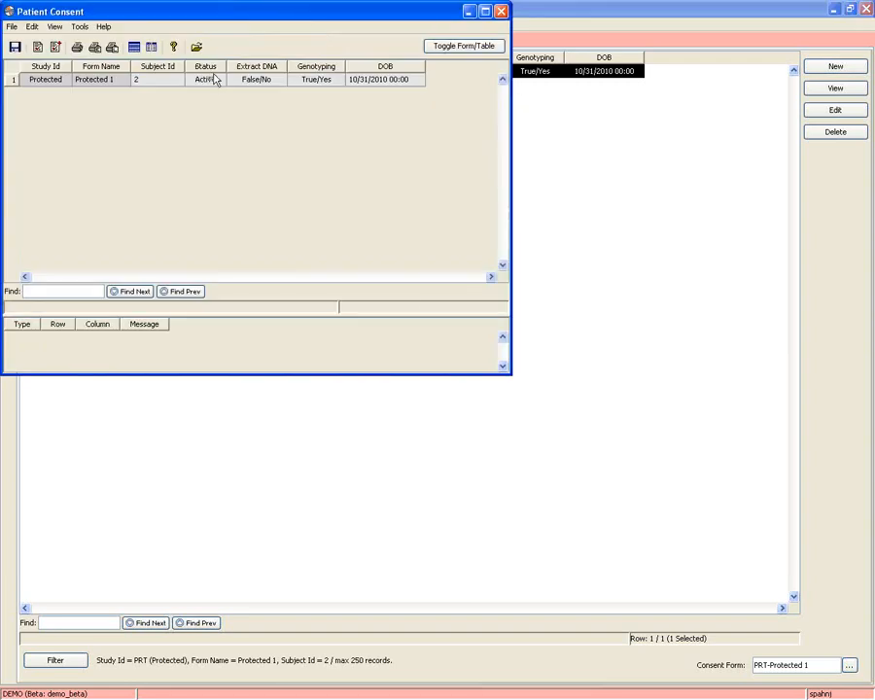
pyautogui.doubleClick(218, 82)
pyautogui.click(398, 298)
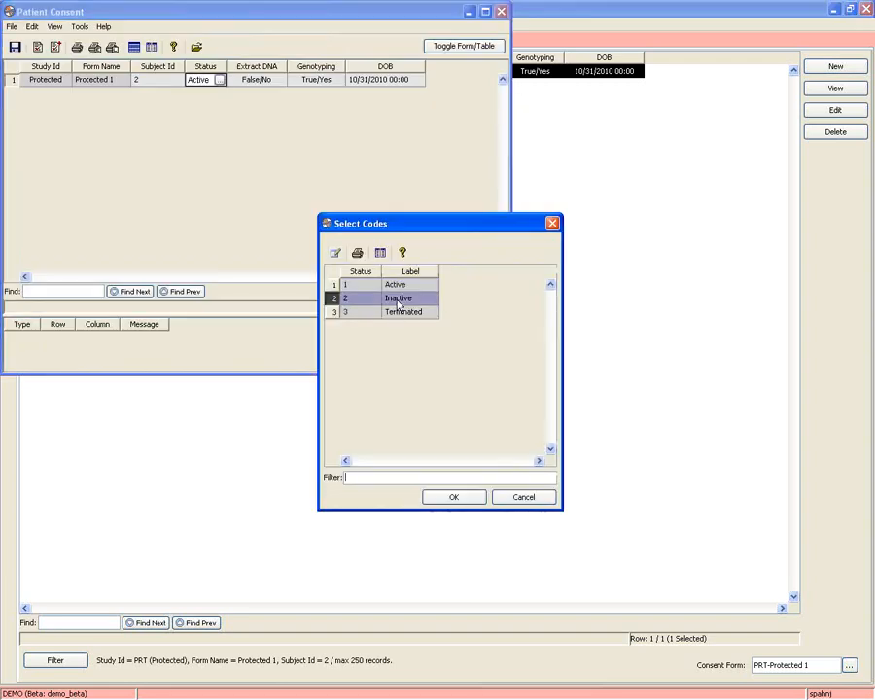
pyautogui.click(454, 497)
pyautogui.click(37, 47)
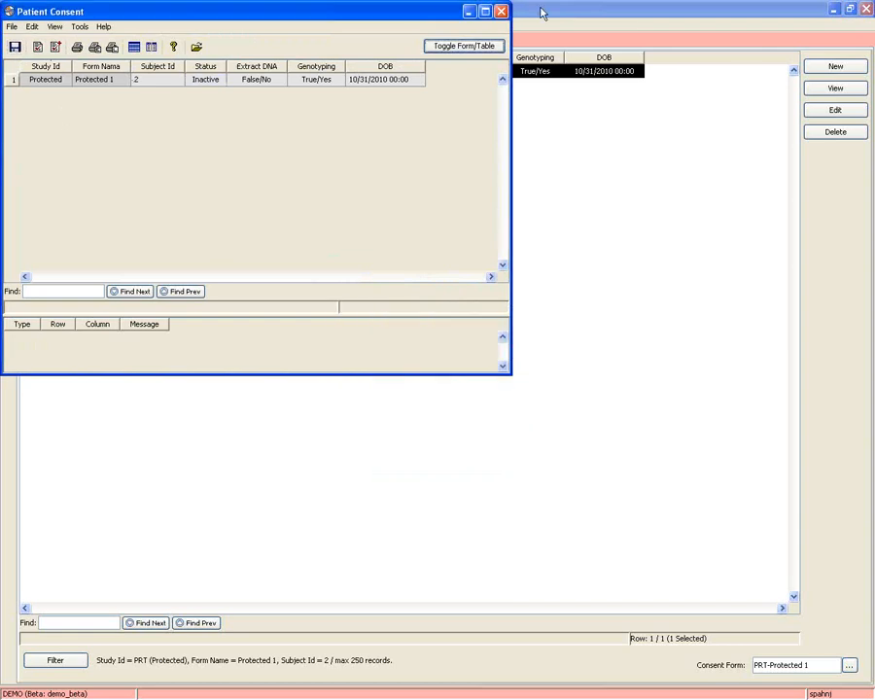
pyautogui.click(503, 12)
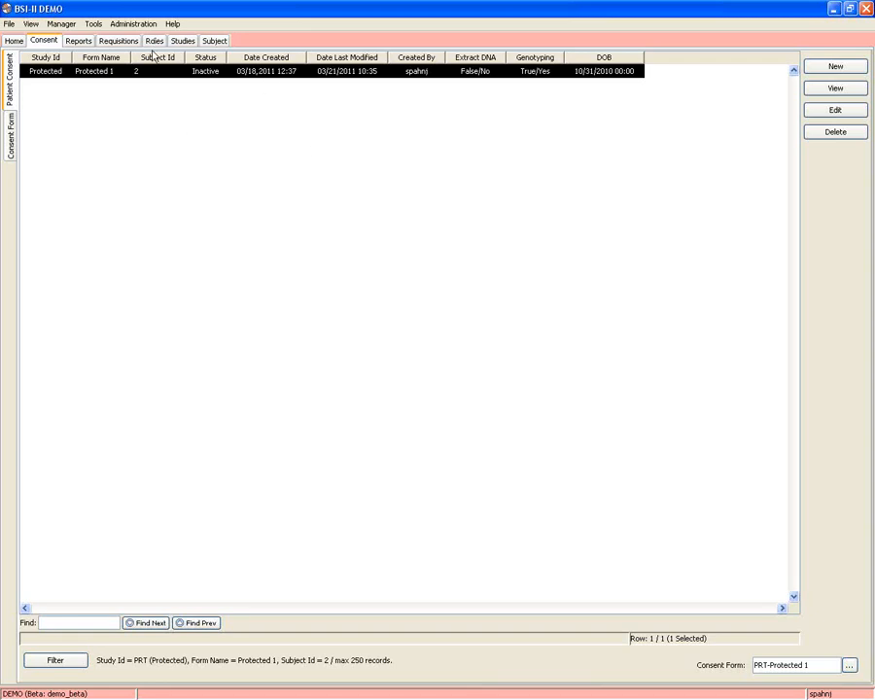
# Review the consent settings of study PRT, close it without saving, and return to the patient consent list
pyautogui.click(182, 42)
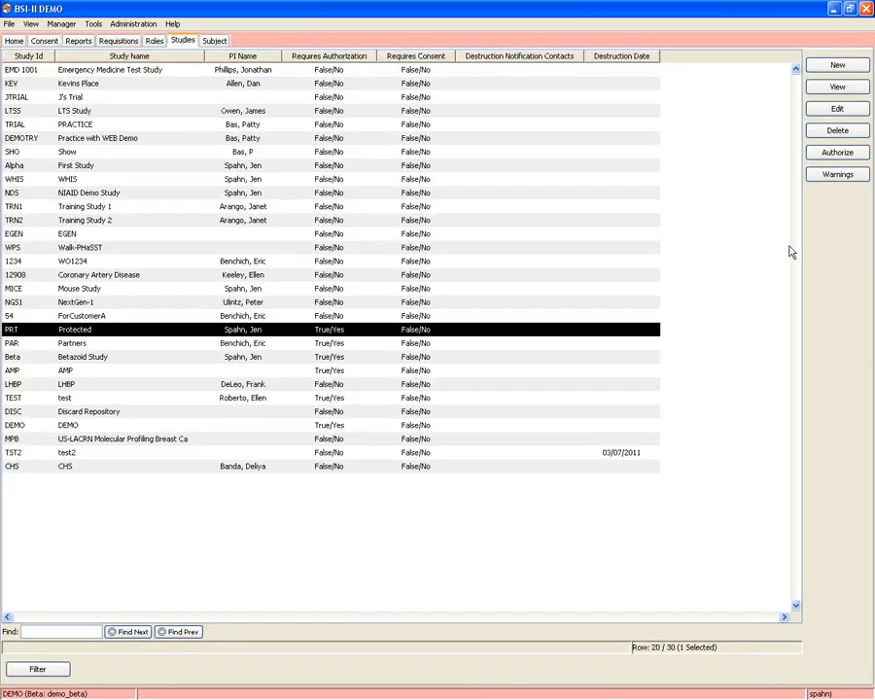
pyautogui.click(835, 109)
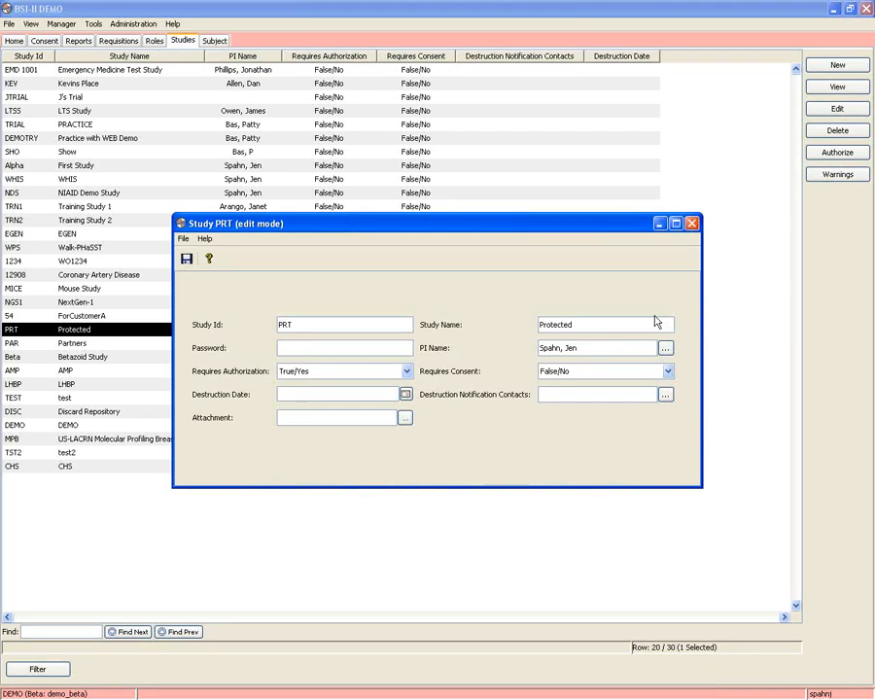
pyautogui.click(691, 225)
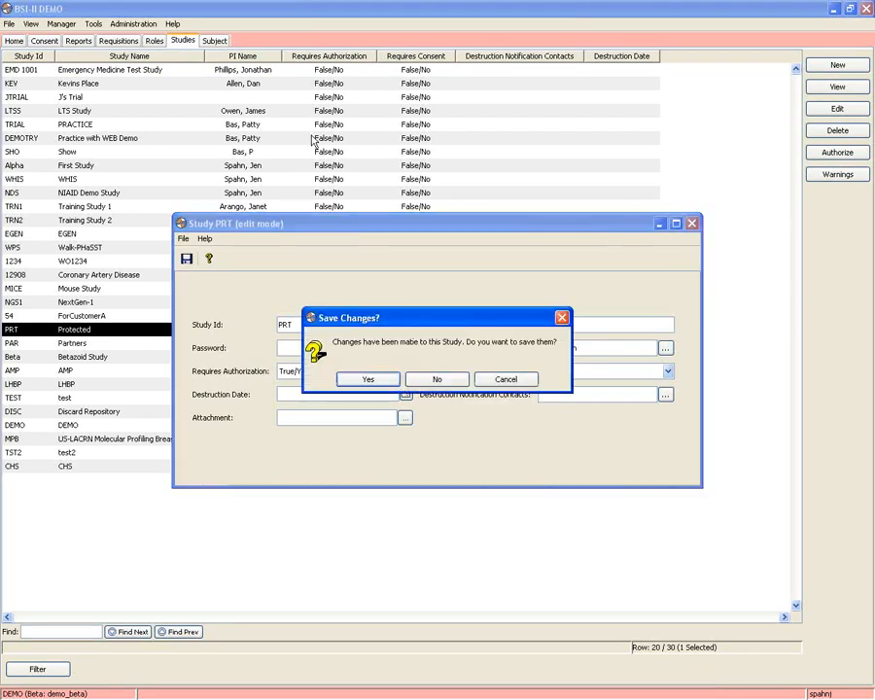
pyautogui.click(437, 380)
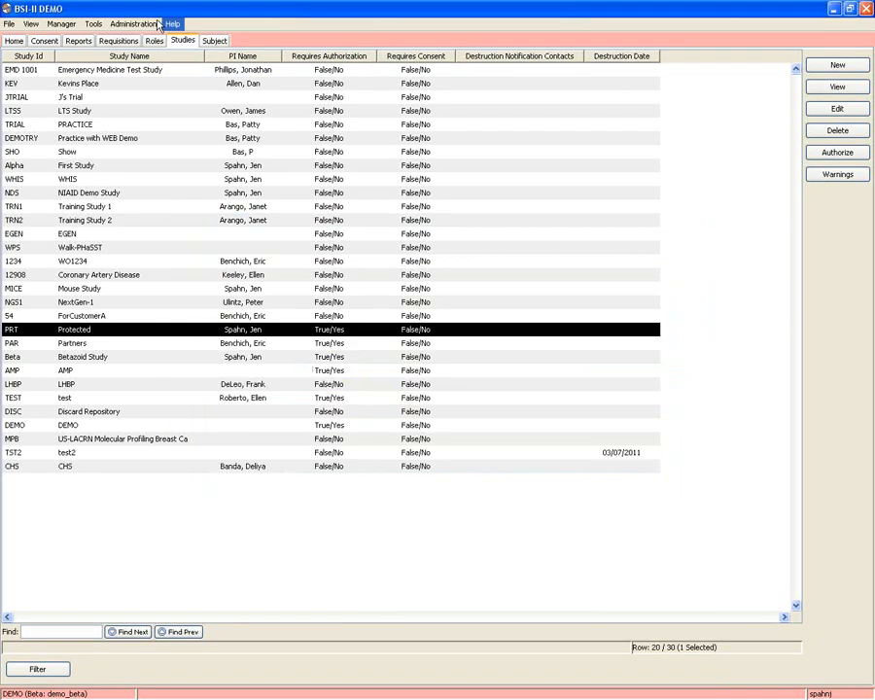
pyautogui.click(38, 38)
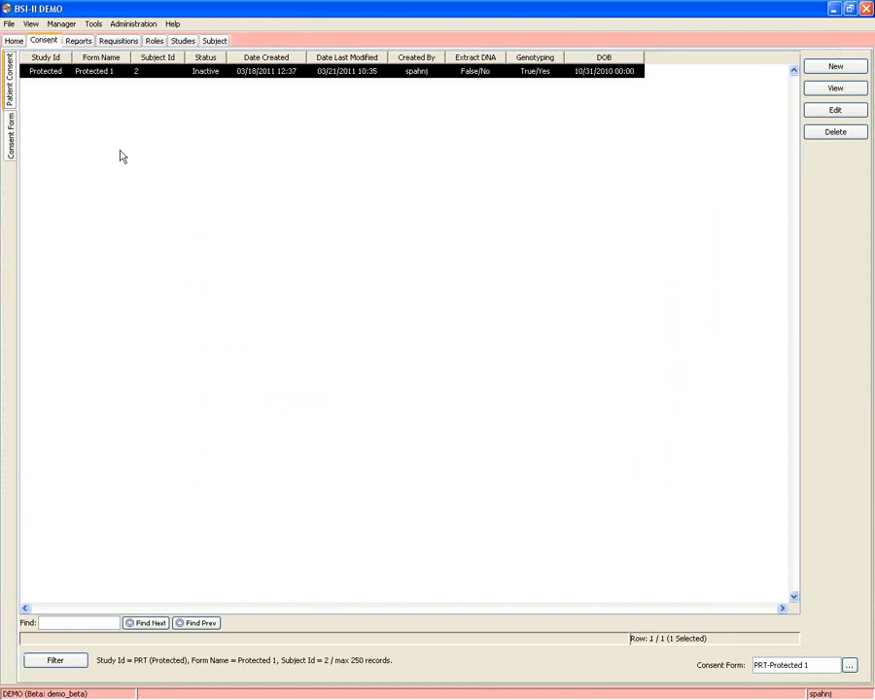